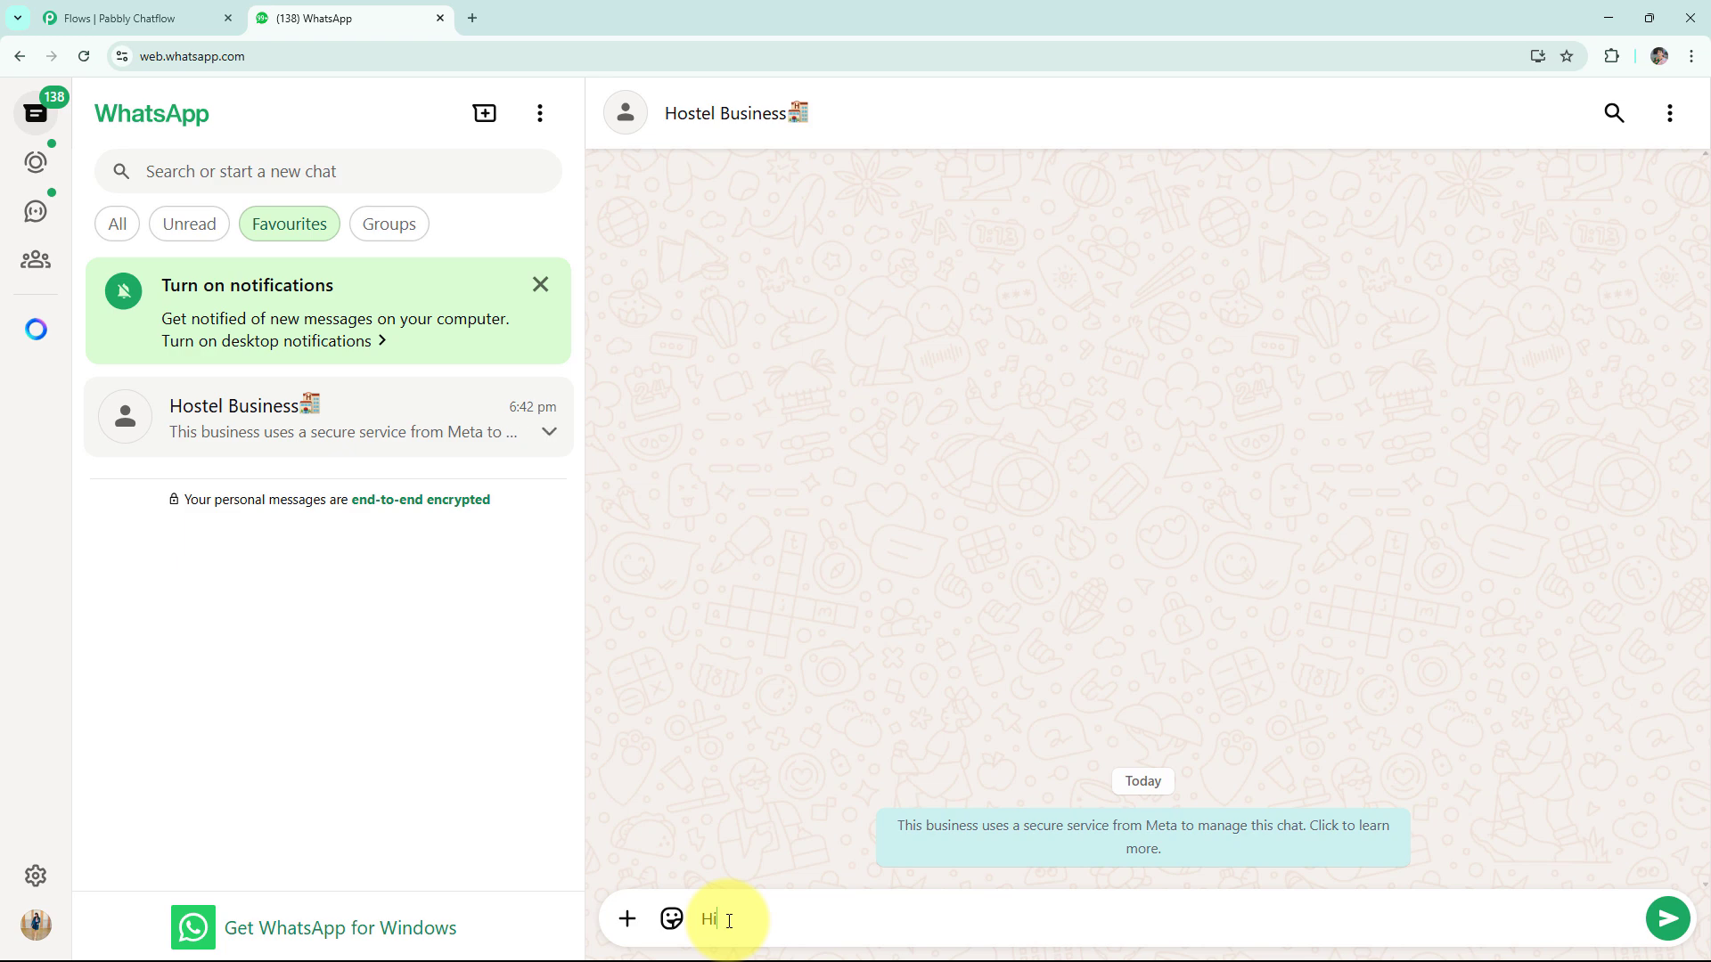
- Send "Hi" to the Hostel Business chat, then request the Bed Availability and View Pricing replies
key(Return)
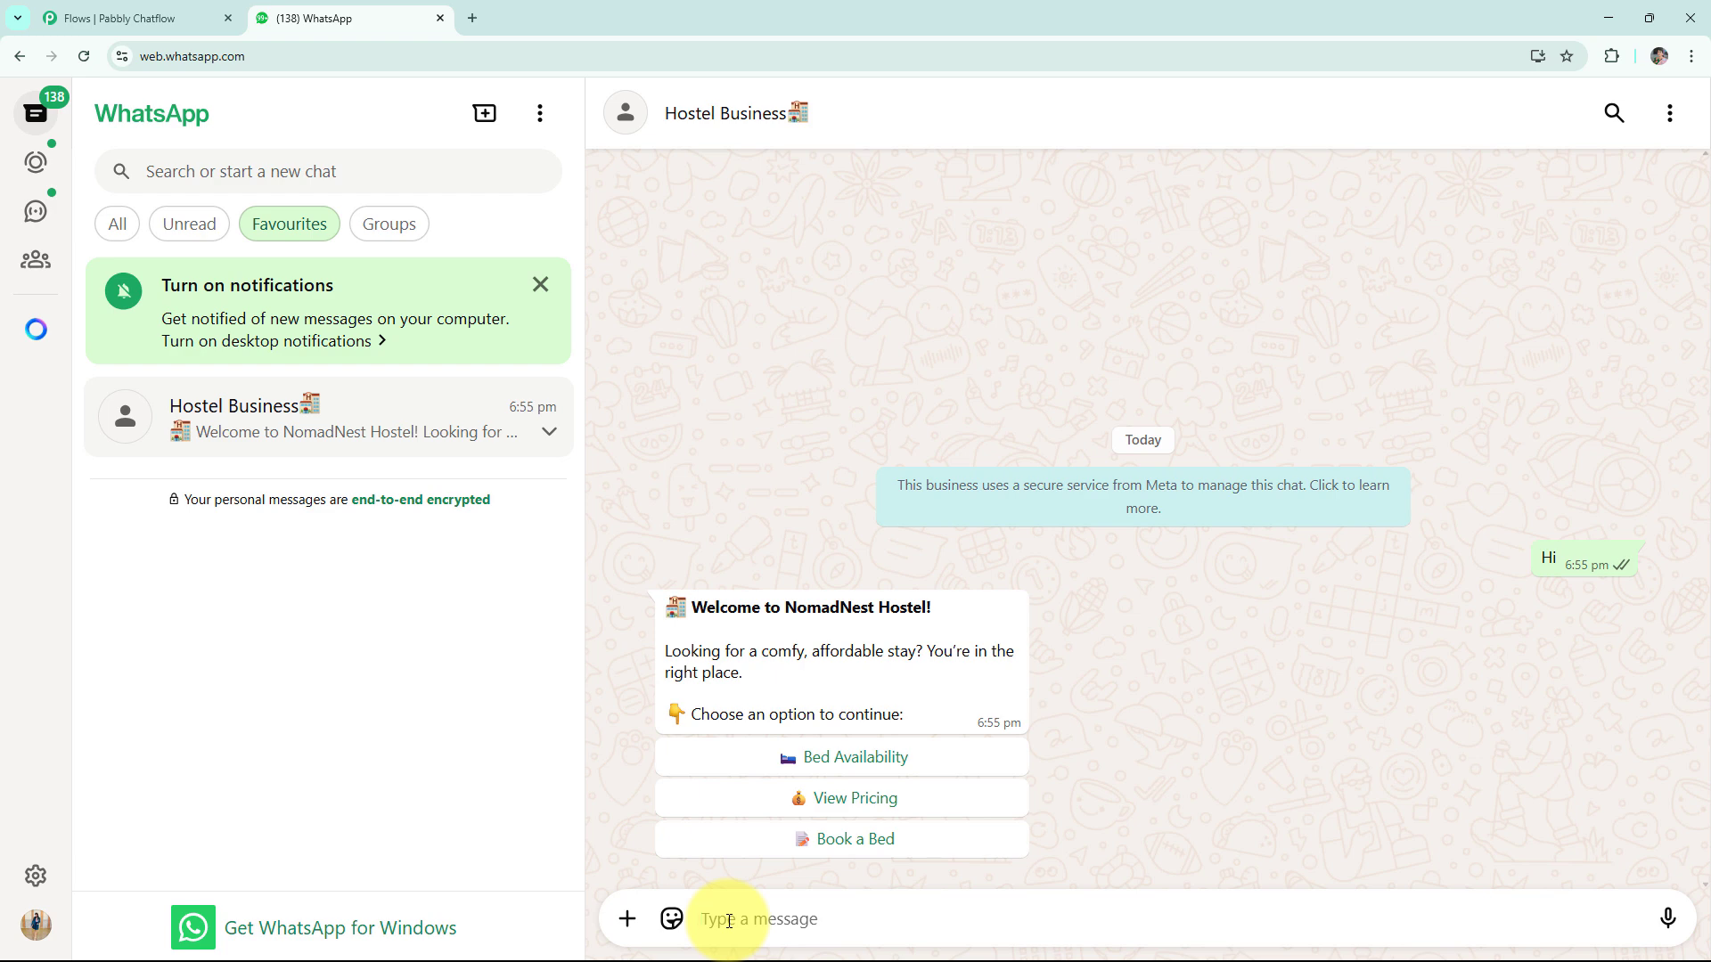
click(764, 760)
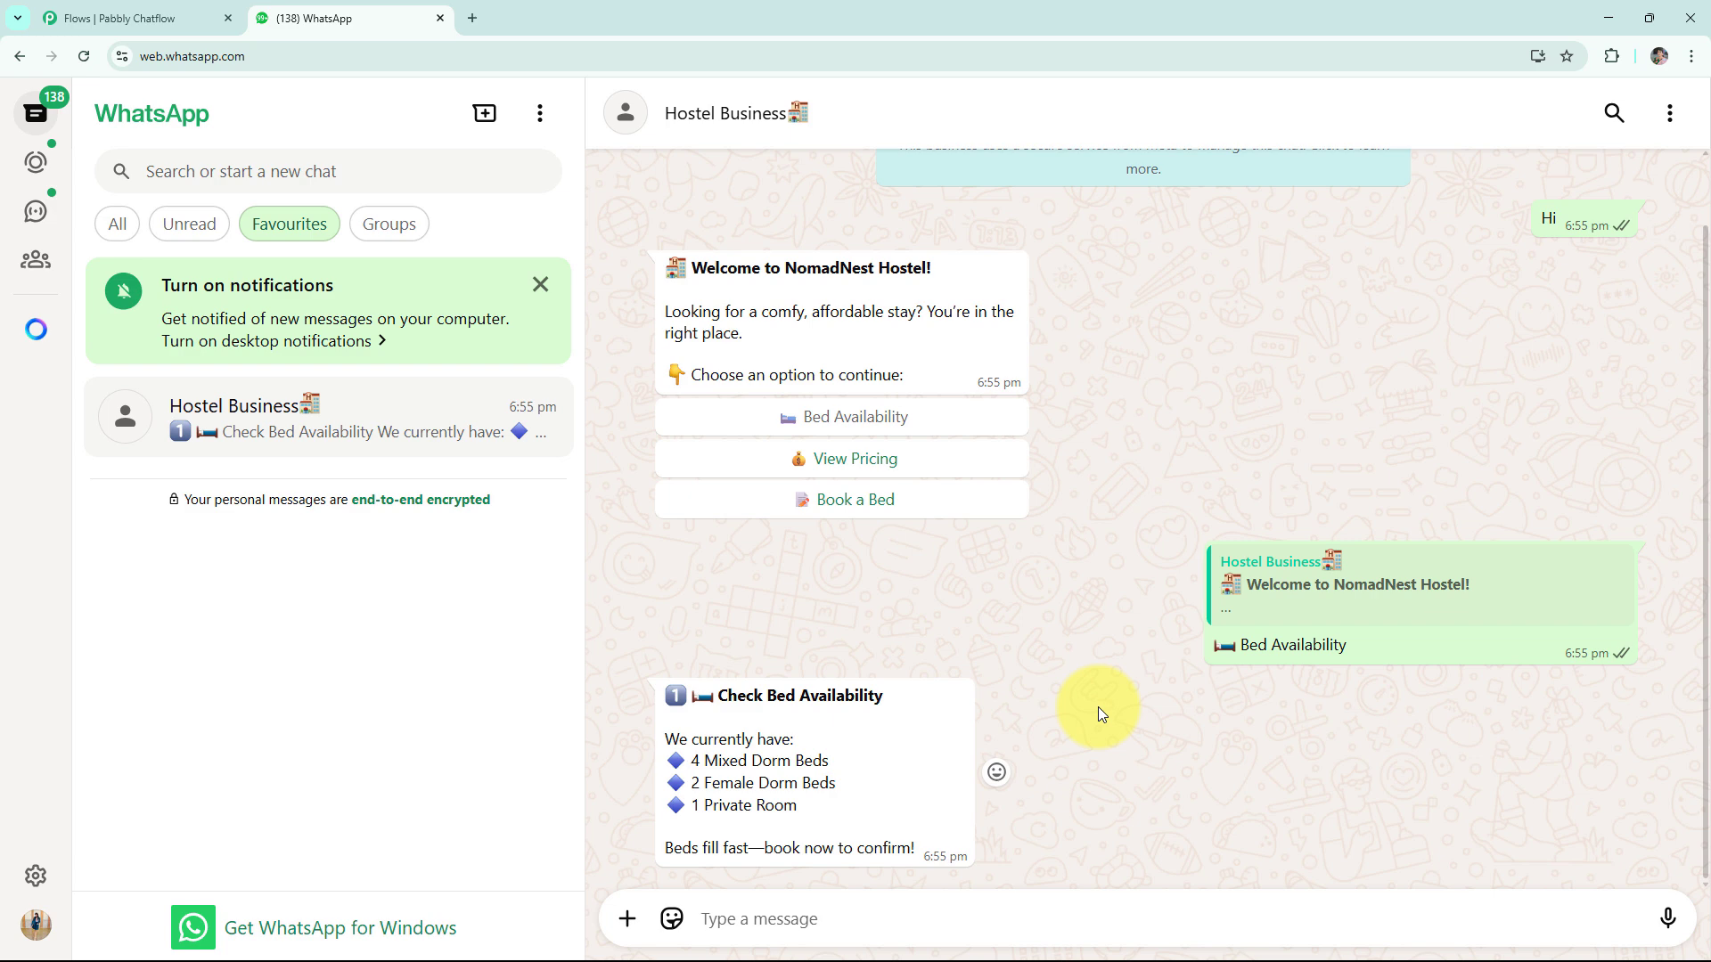
click(854, 465)
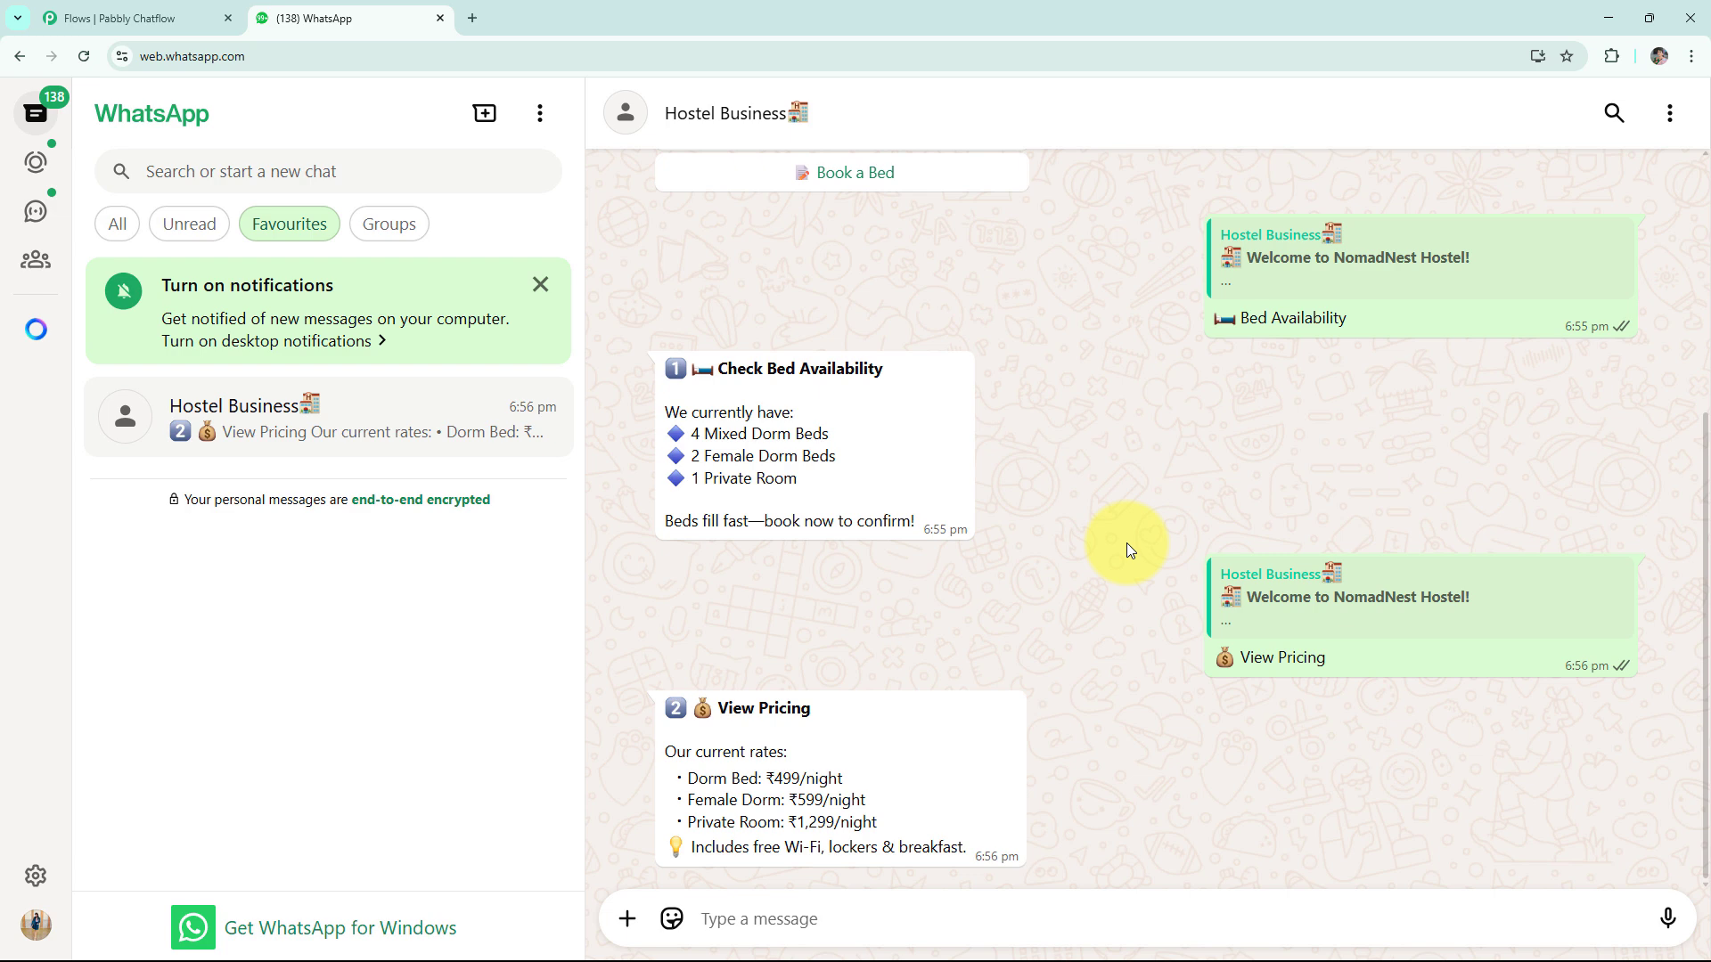
- Choose Book a Bed and reply with 06/09/2025 as check-in and 09/09/2025 as check-out date
scroll(934, 403, up, 2)
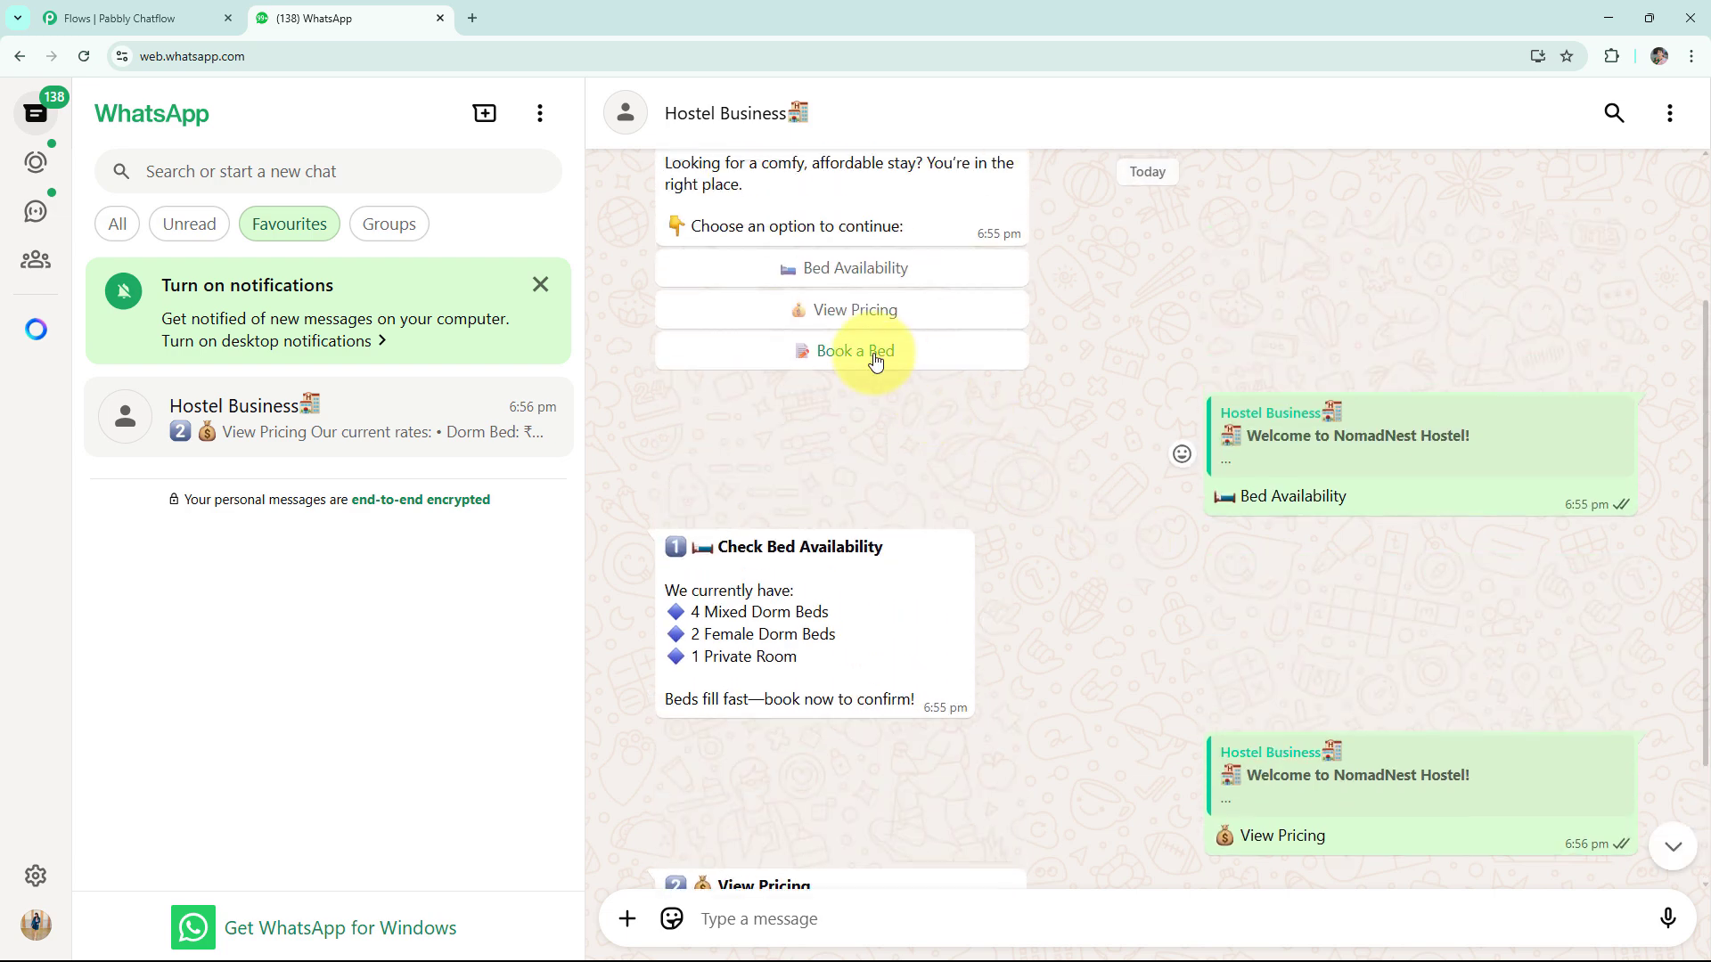
click(870, 355)
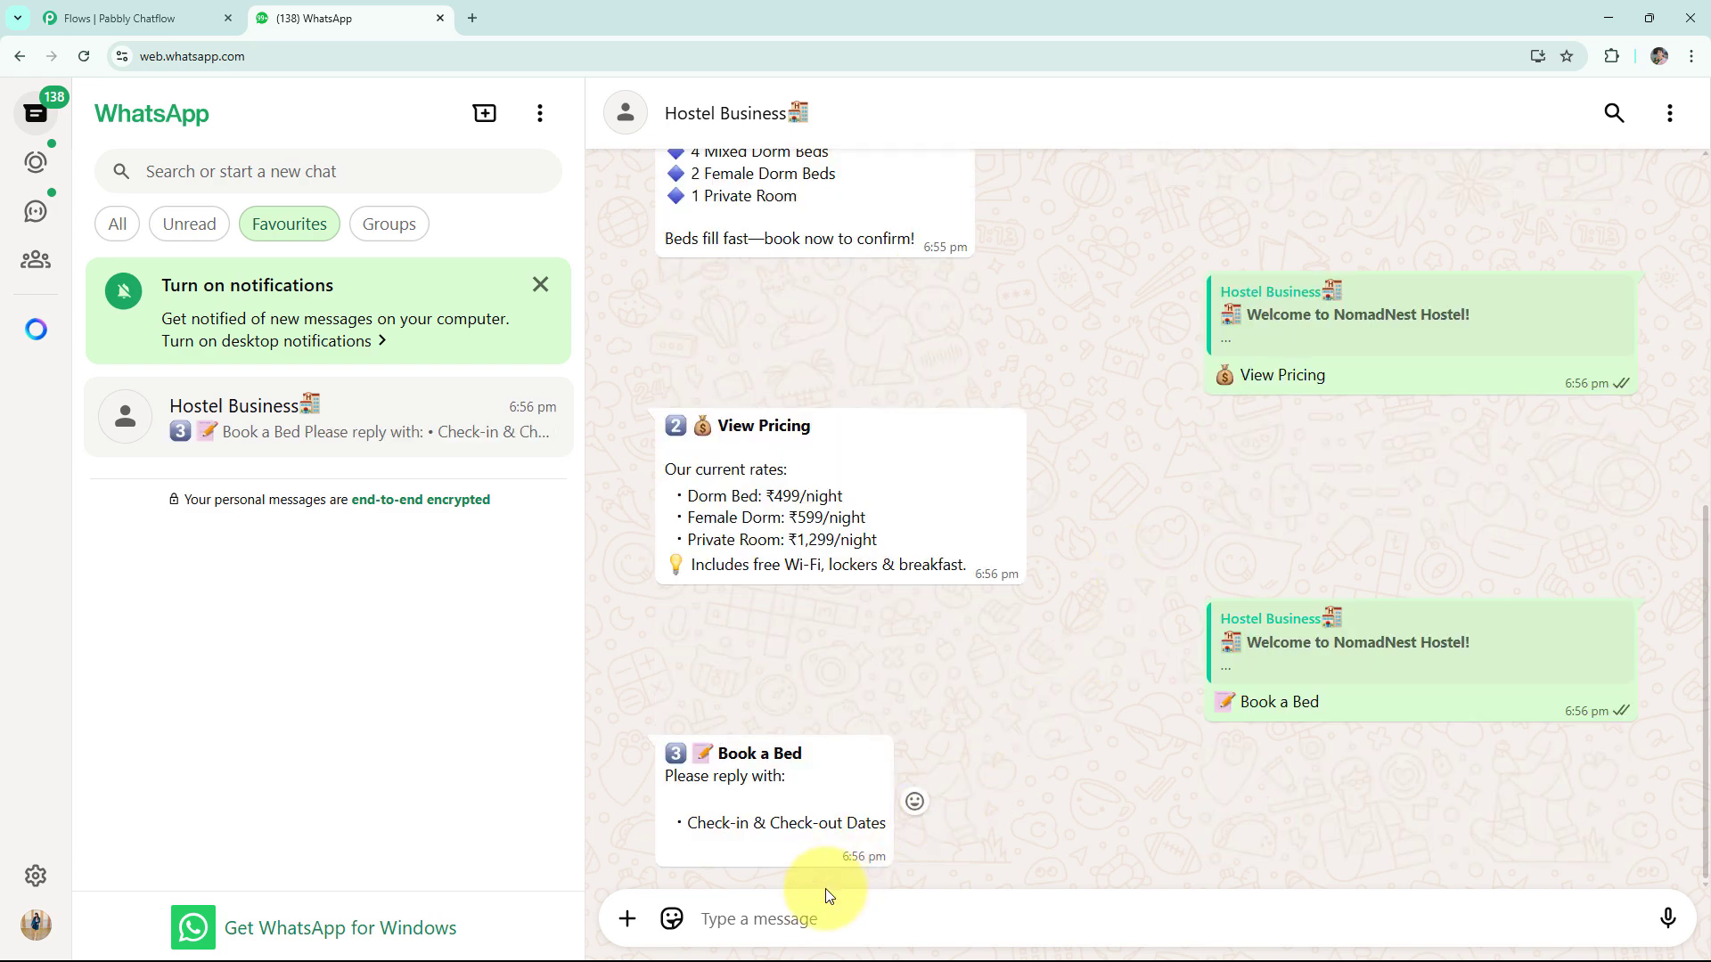
click(772, 920)
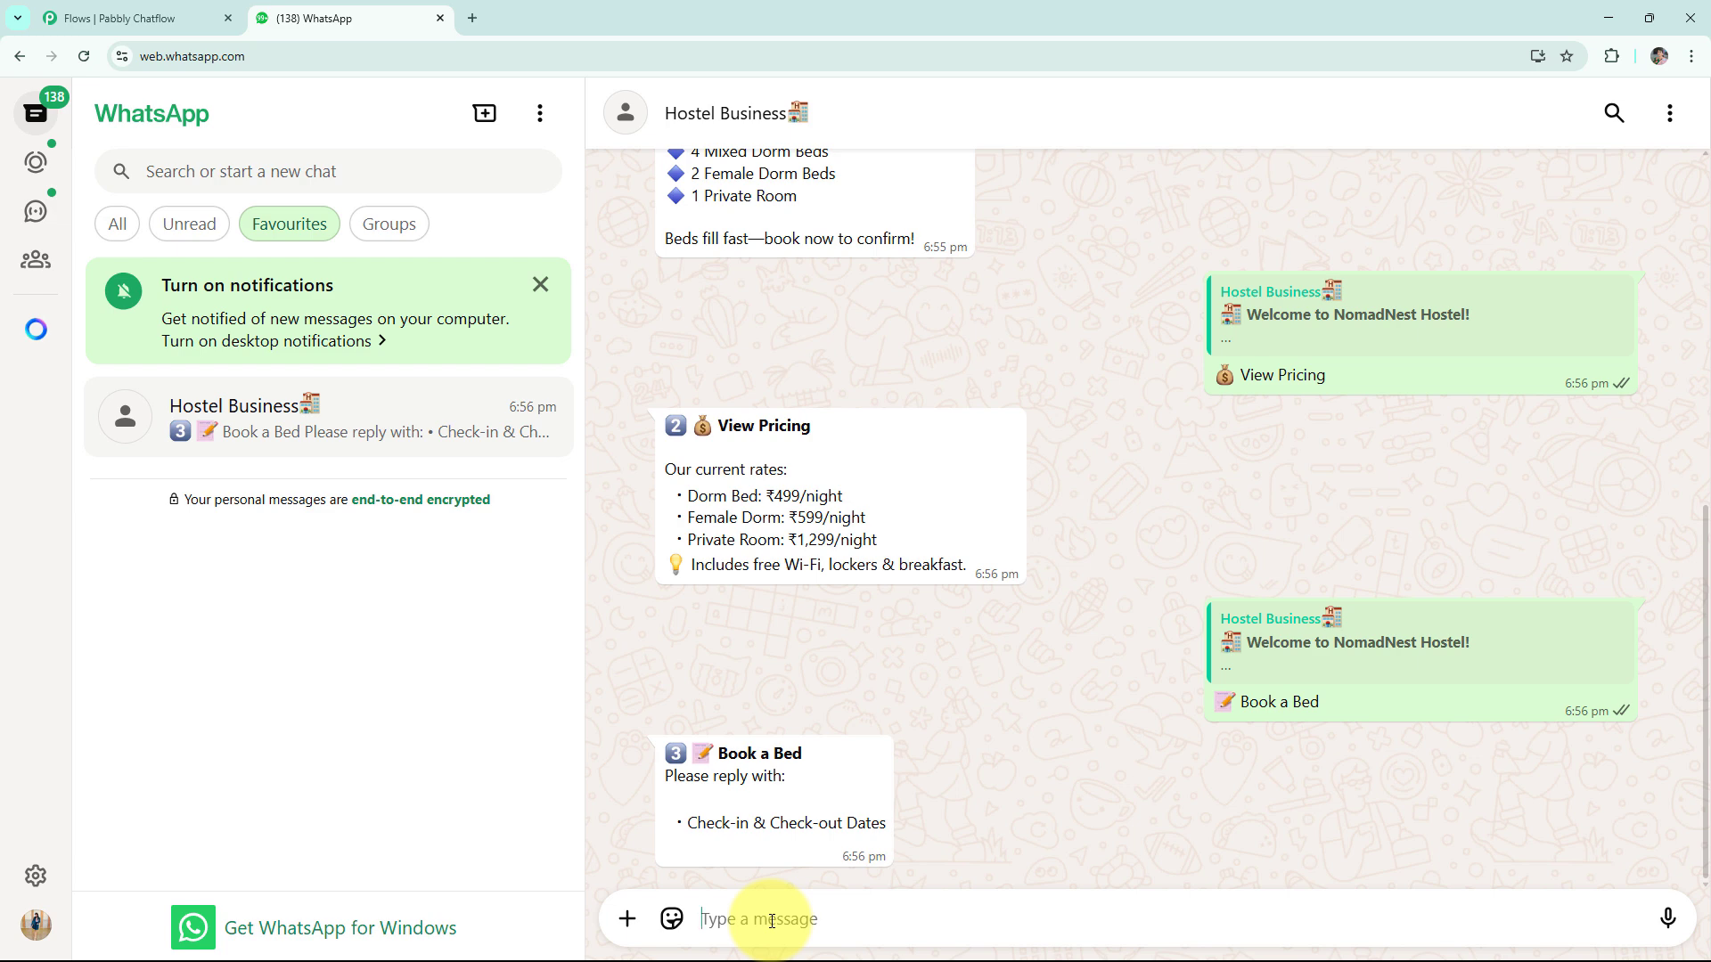
text(06/09/2025)
key(Return)
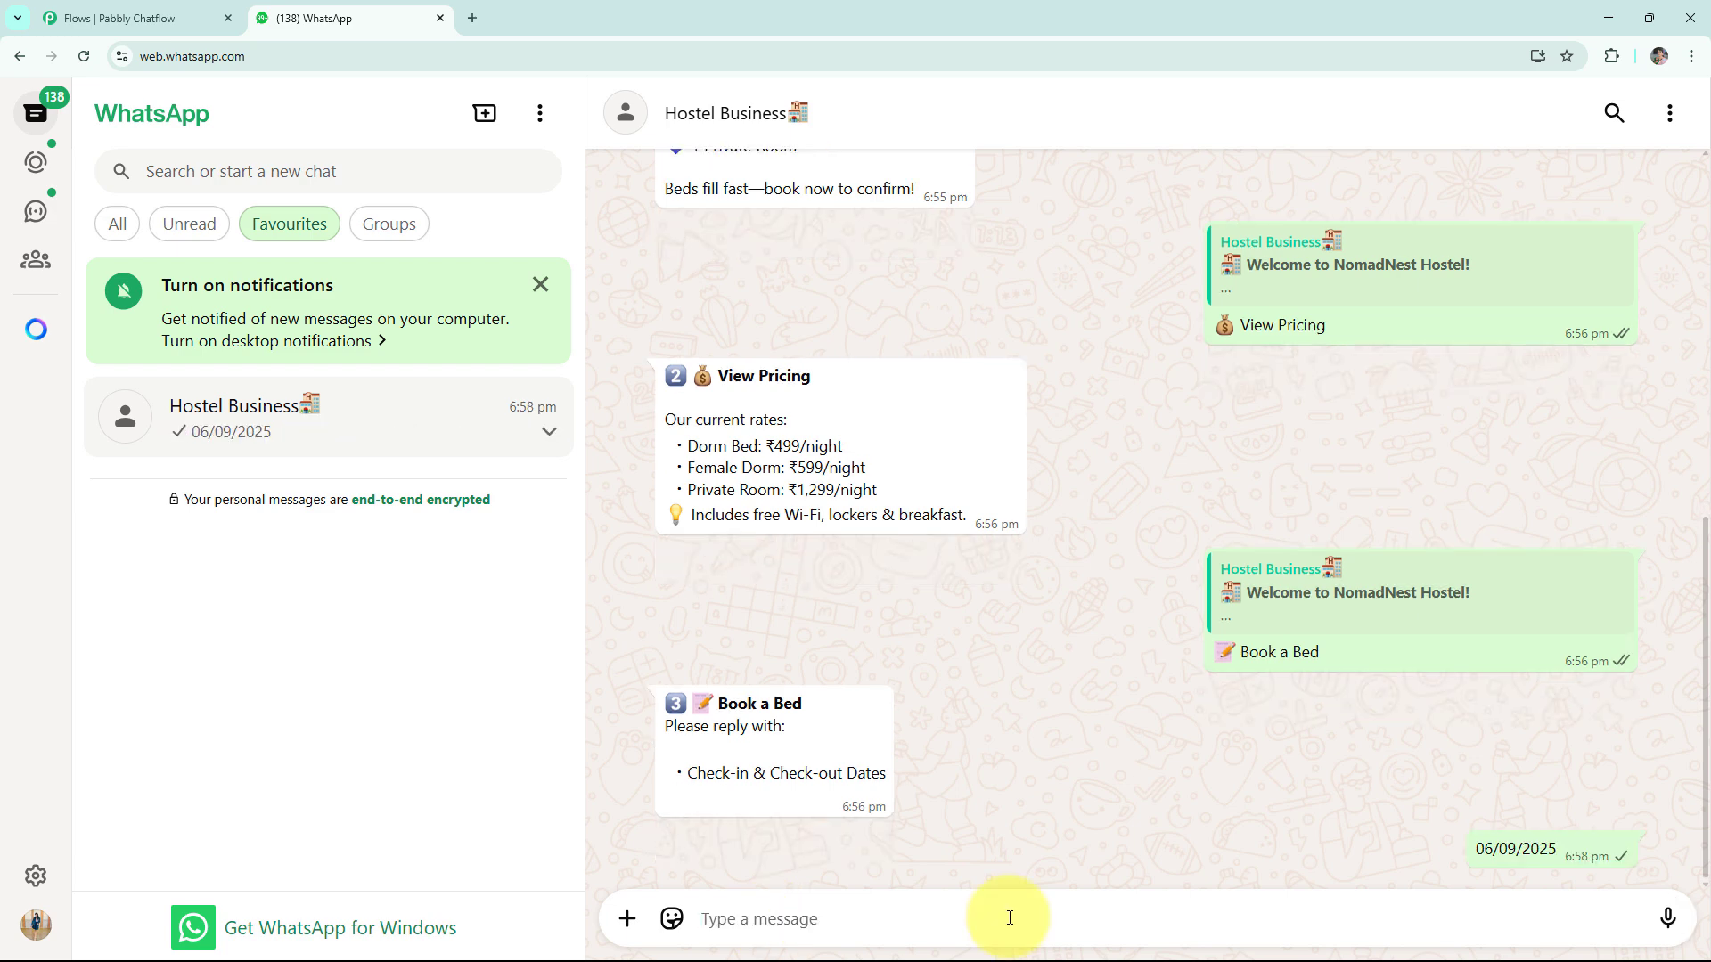
text(09/09/2025)
key(Return)
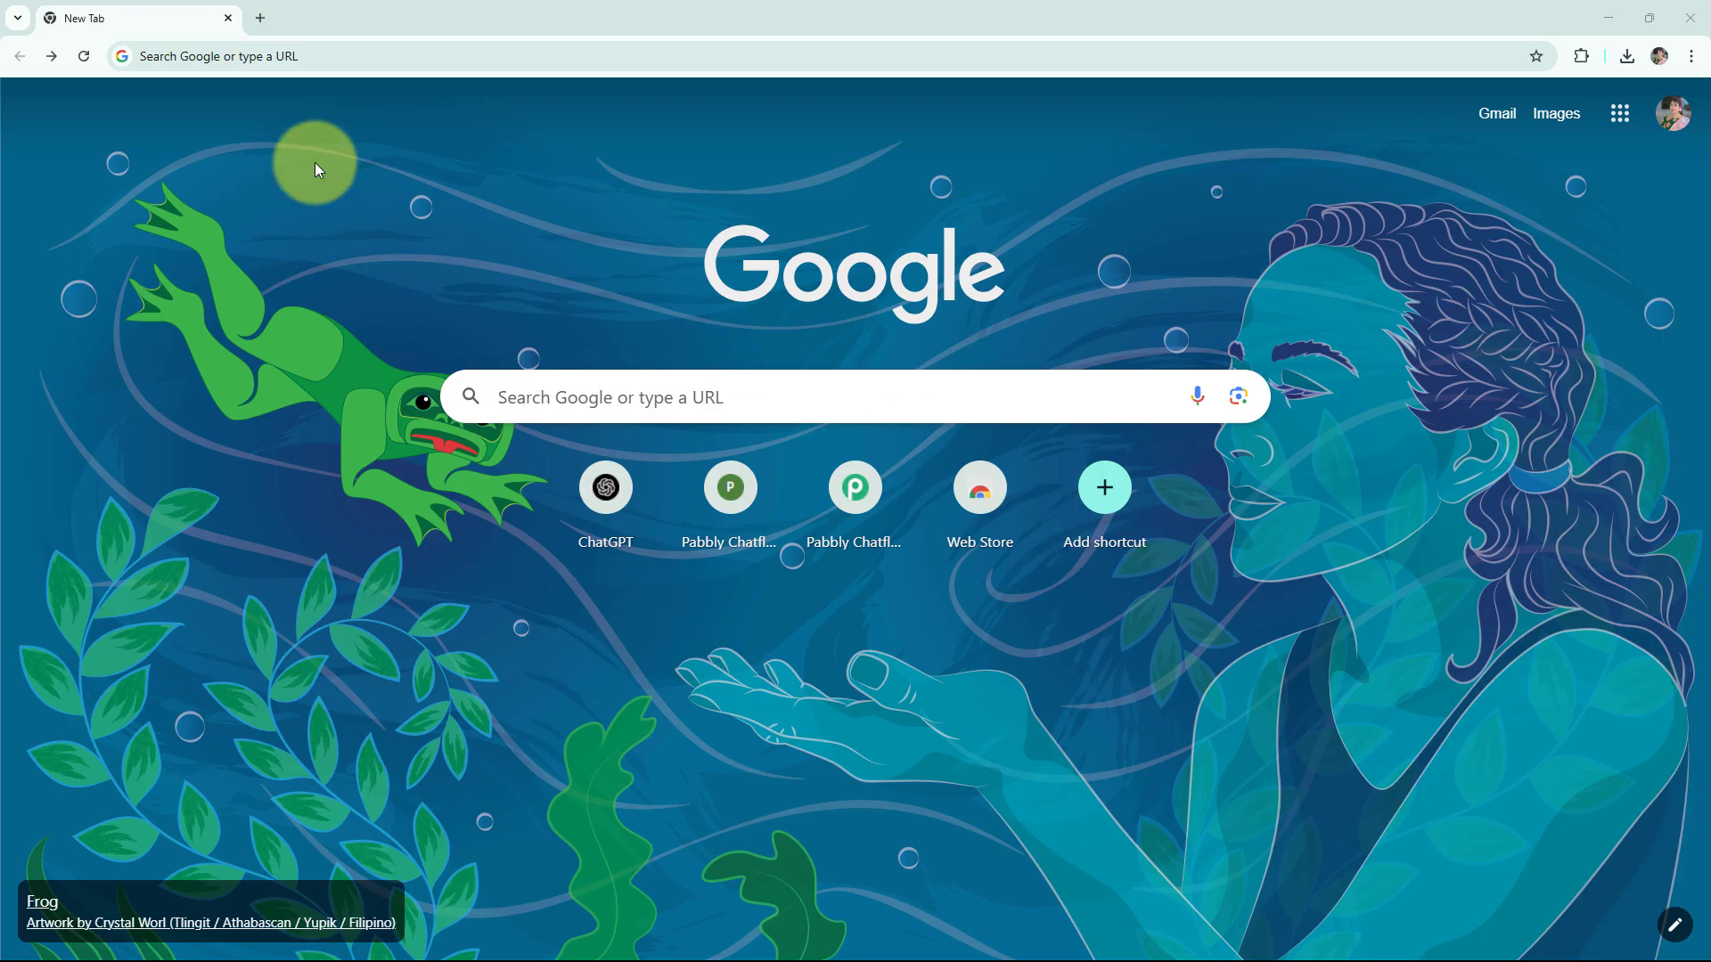
- Sign in to Pabbly through pabbly.com/chatflow and access the Pabbly Chatflow app
click(287, 68)
text(pabbly.com/chatflow)
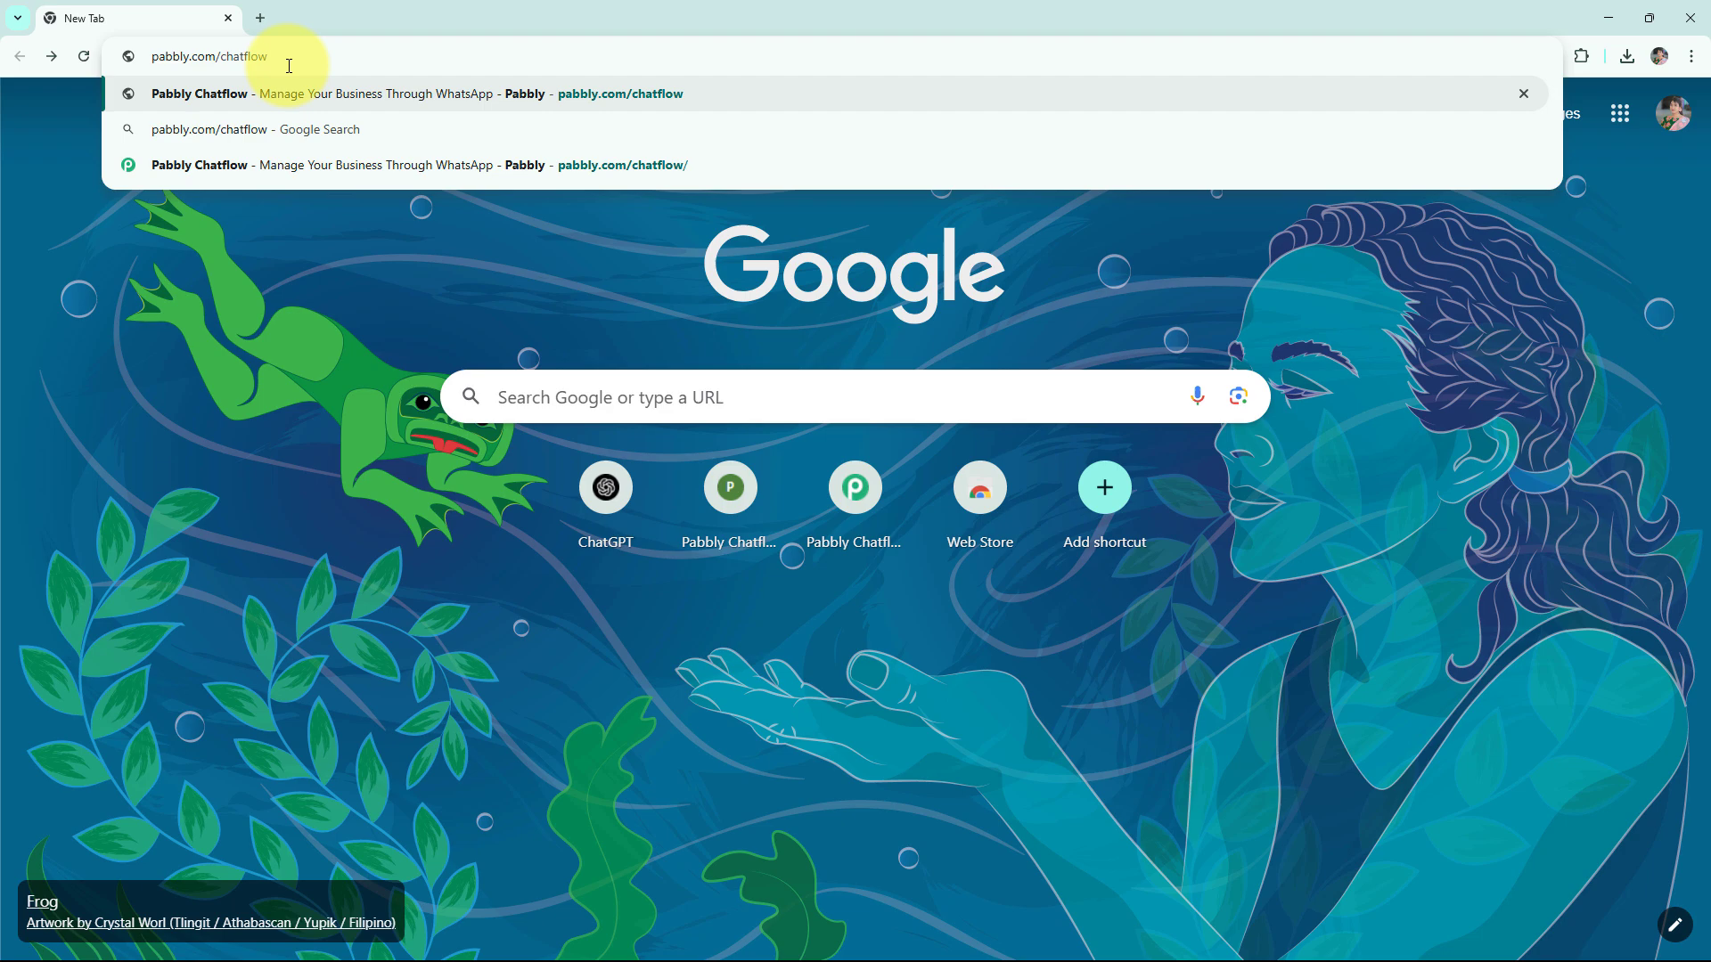
key(Return)
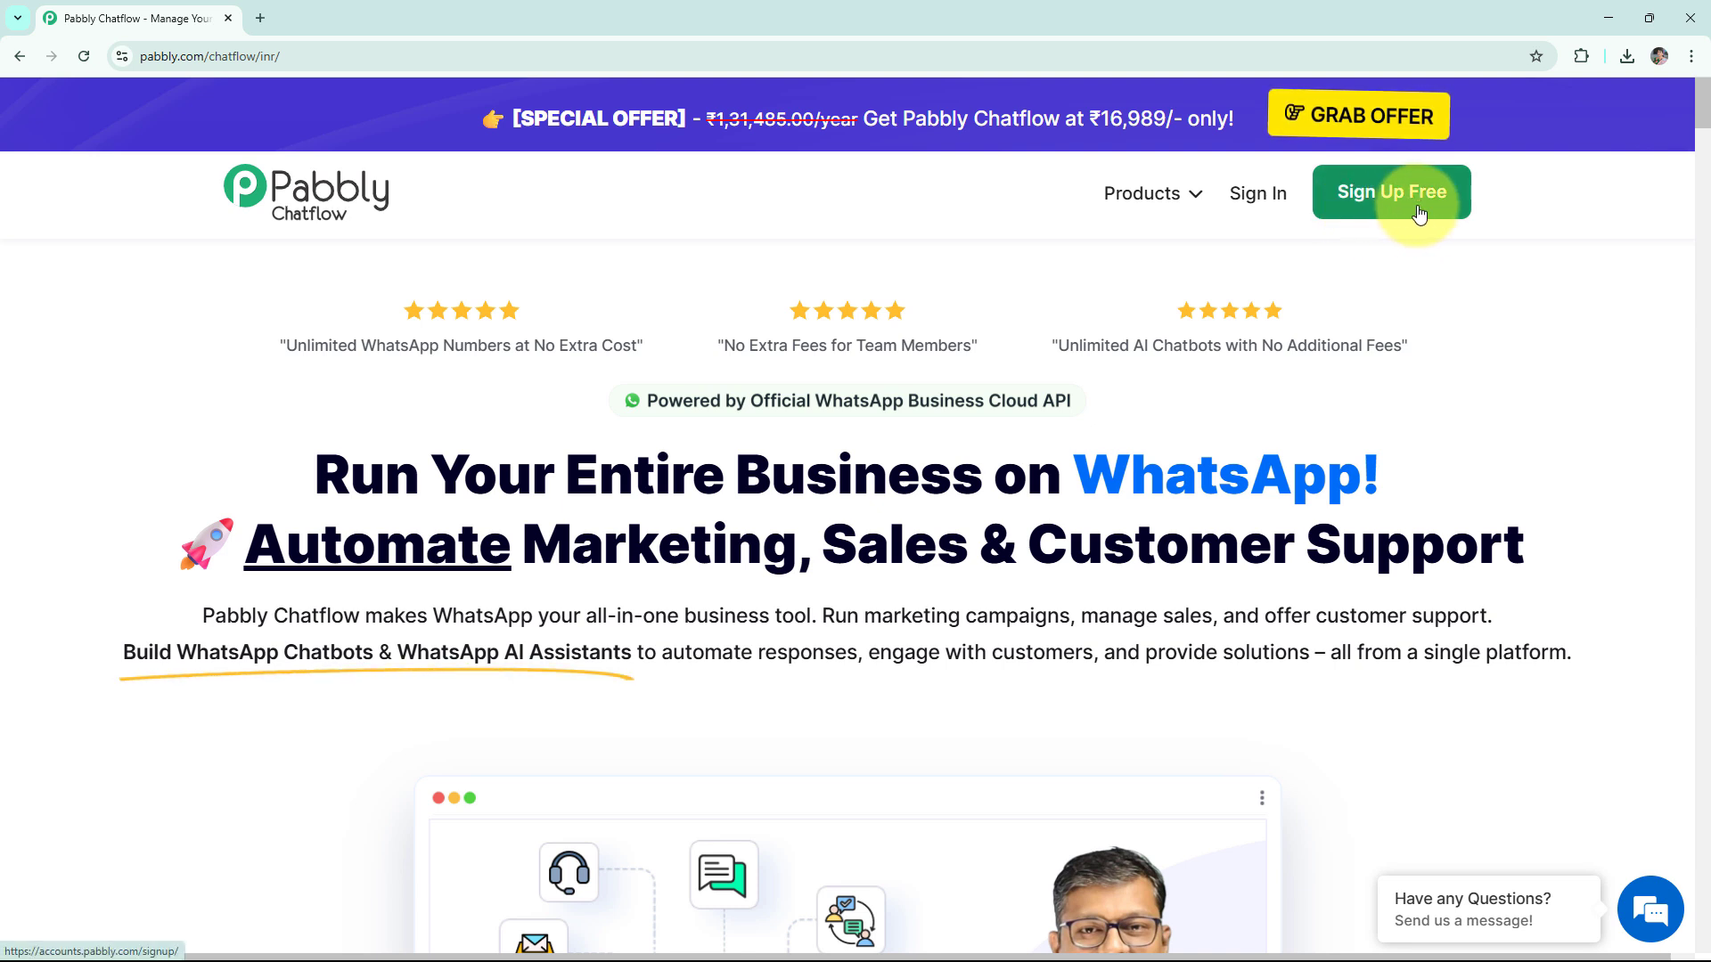
click(1259, 196)
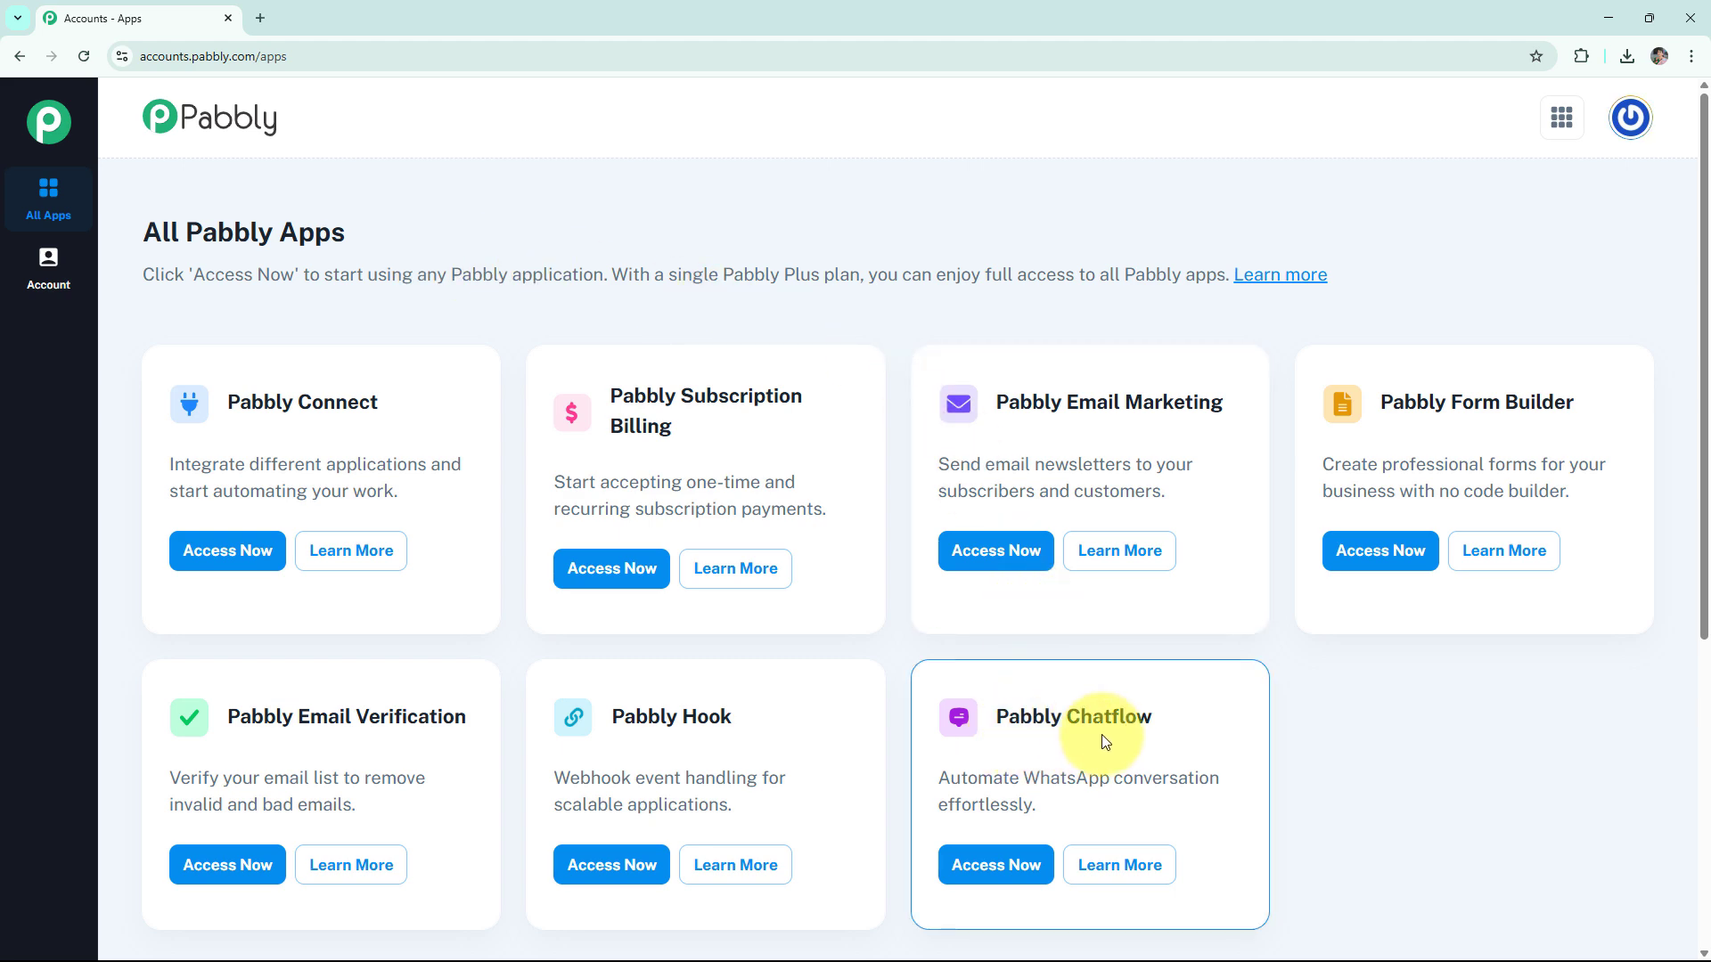
click(995, 867)
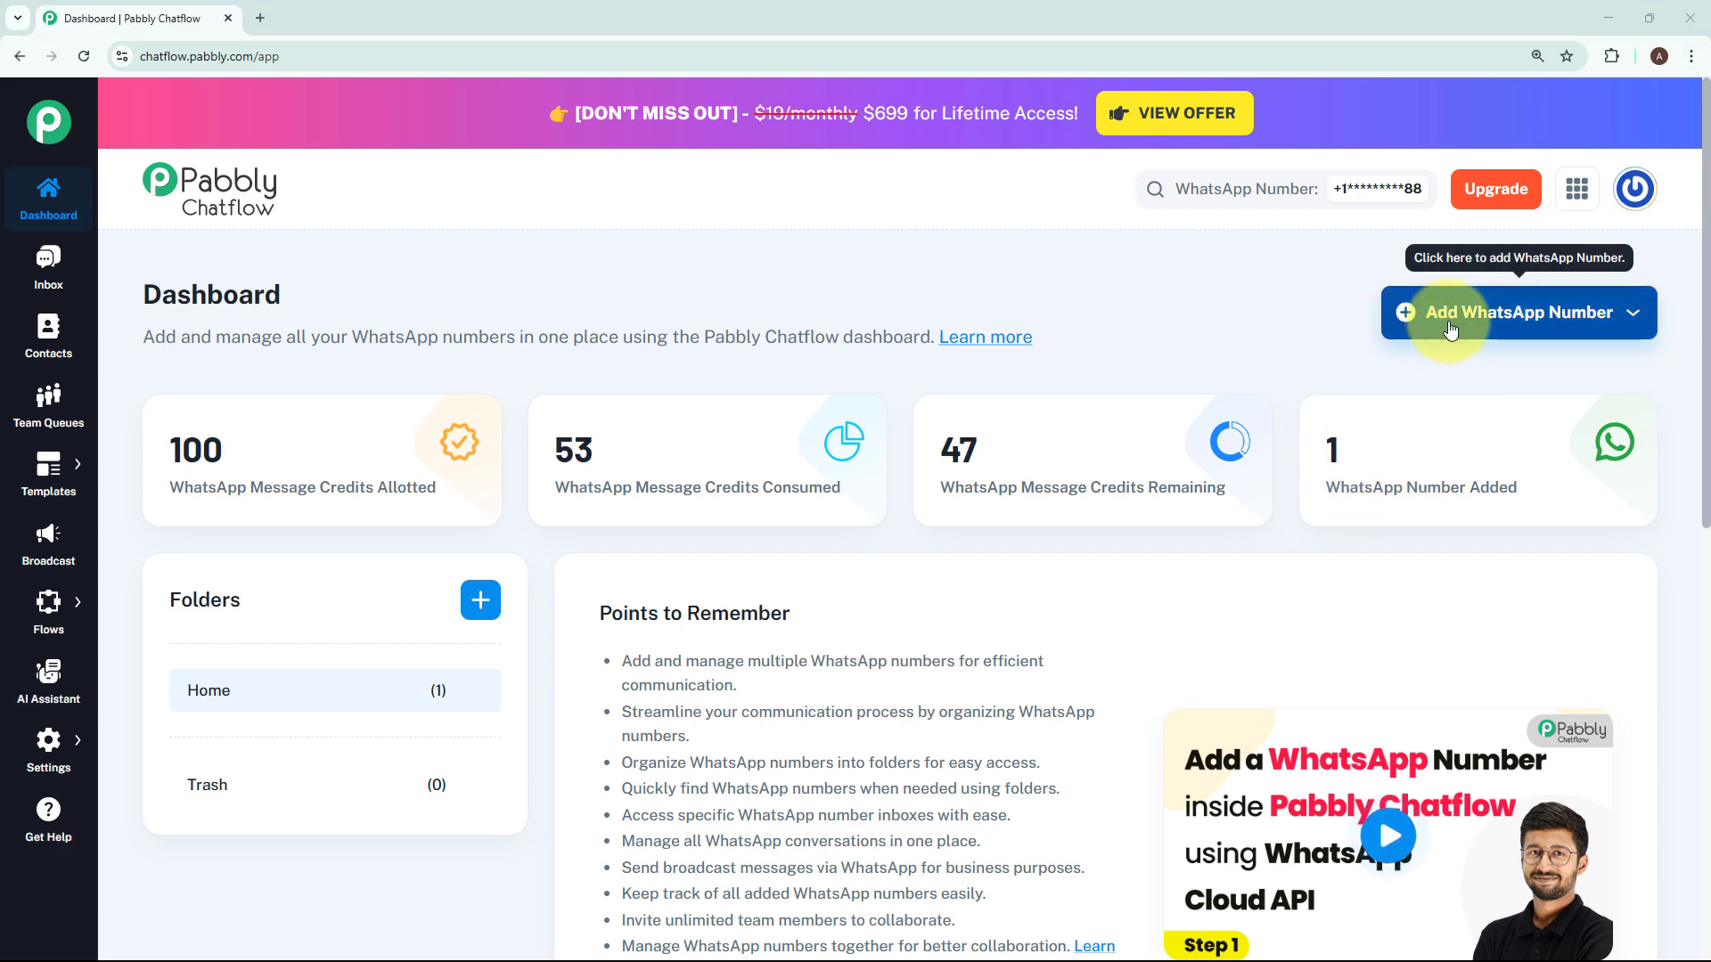
- Examine the fields required to add a WhatsApp number by manual token connection, and dismiss the form unfilled
click(1450, 330)
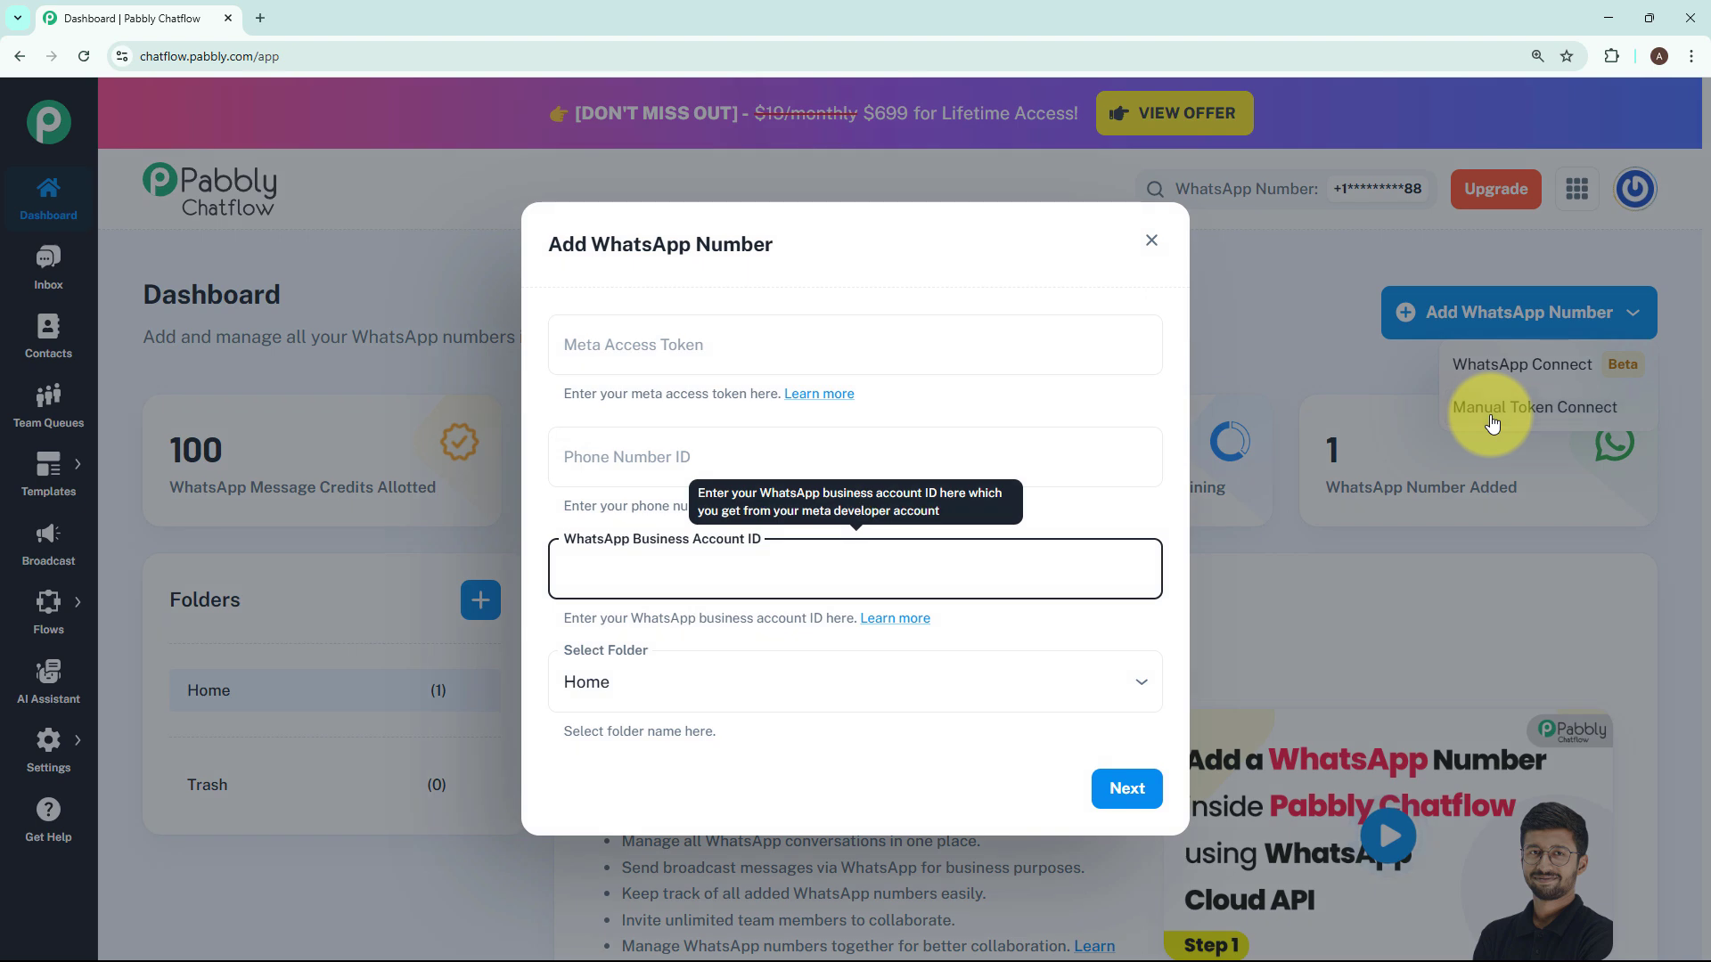
mouse_move(783, 351)
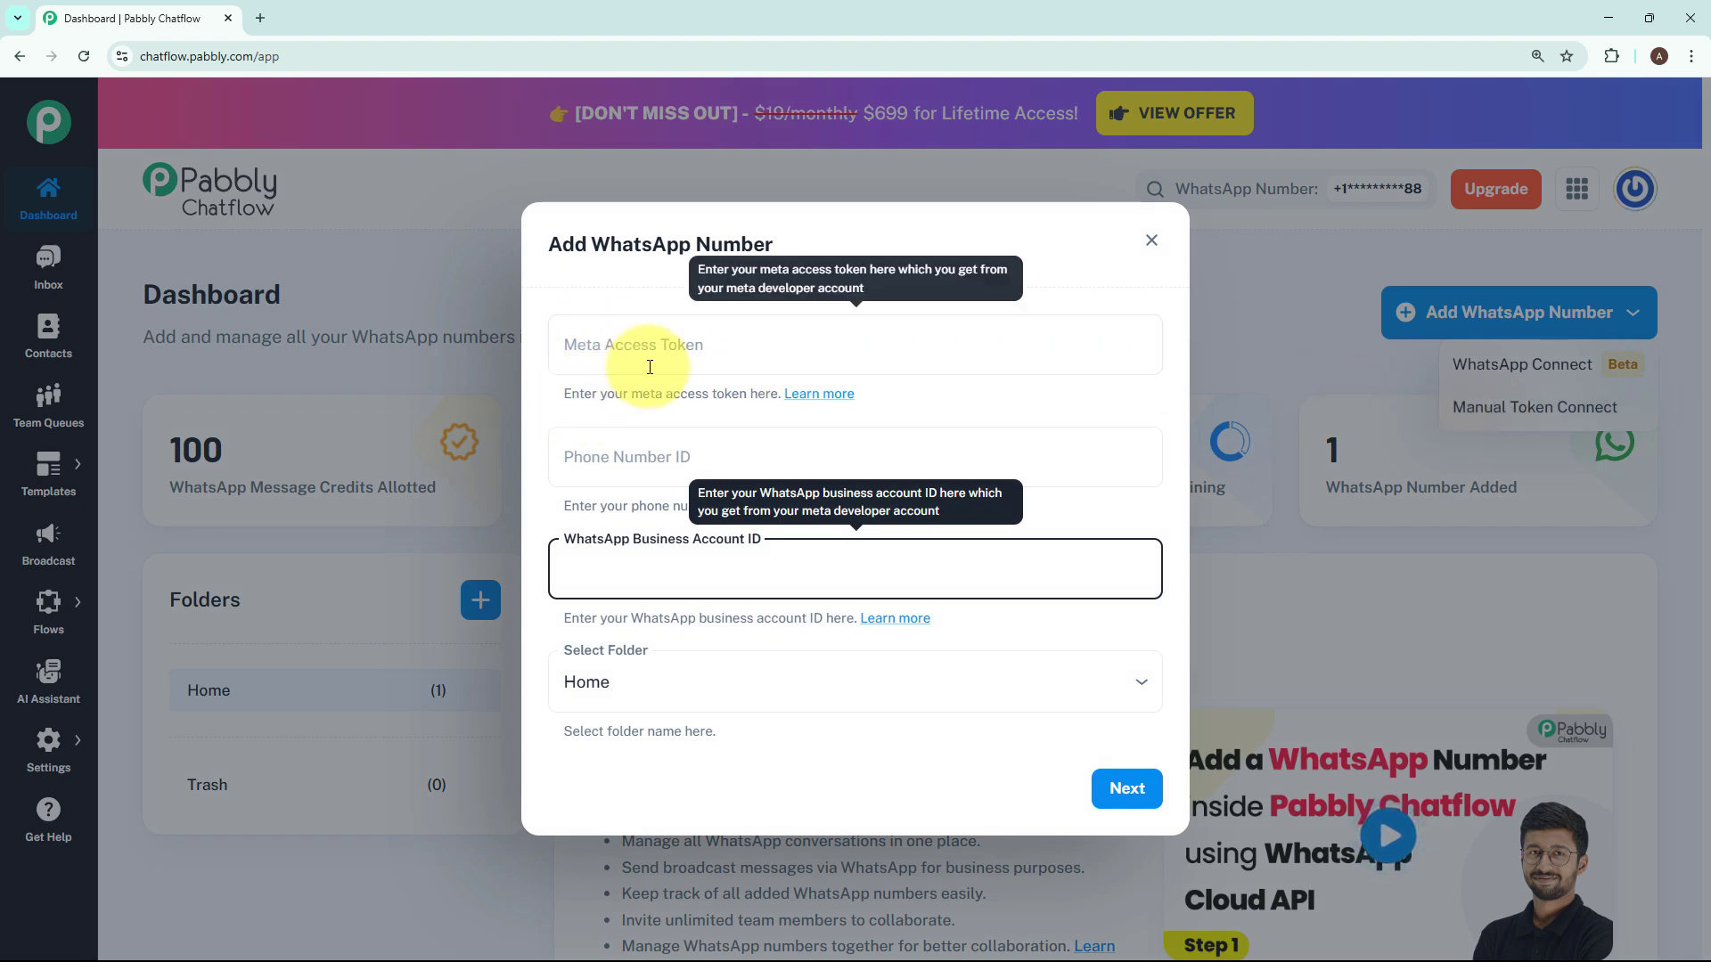
click(1019, 395)
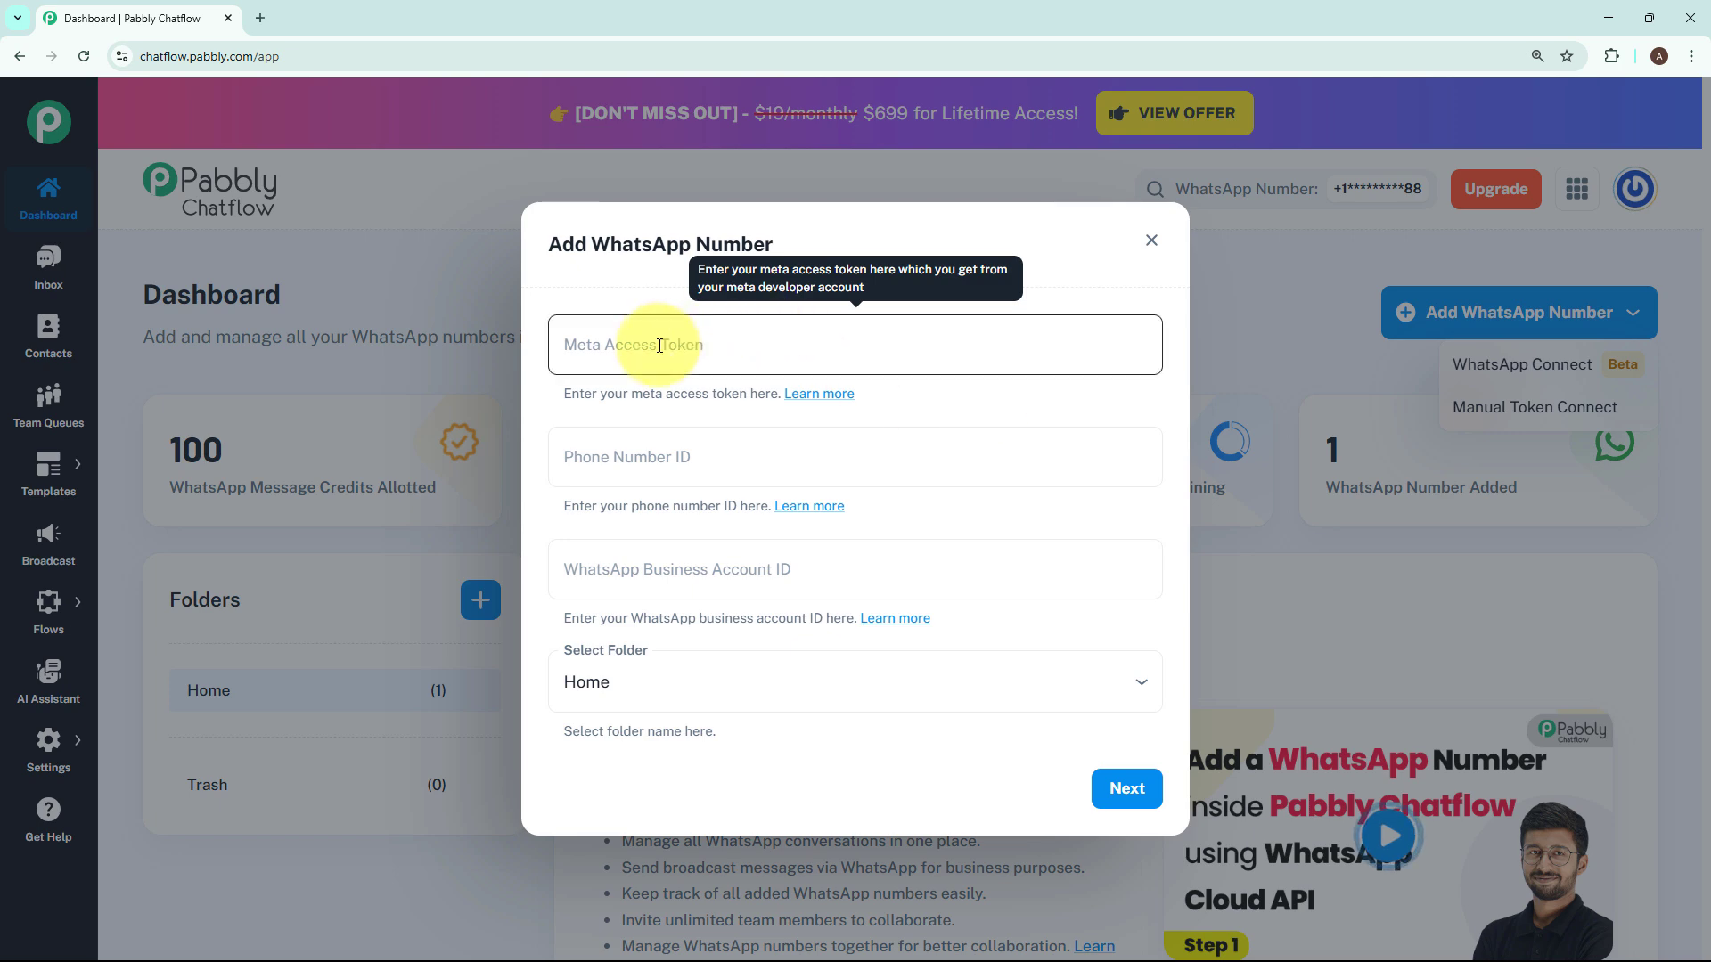
click(1151, 240)
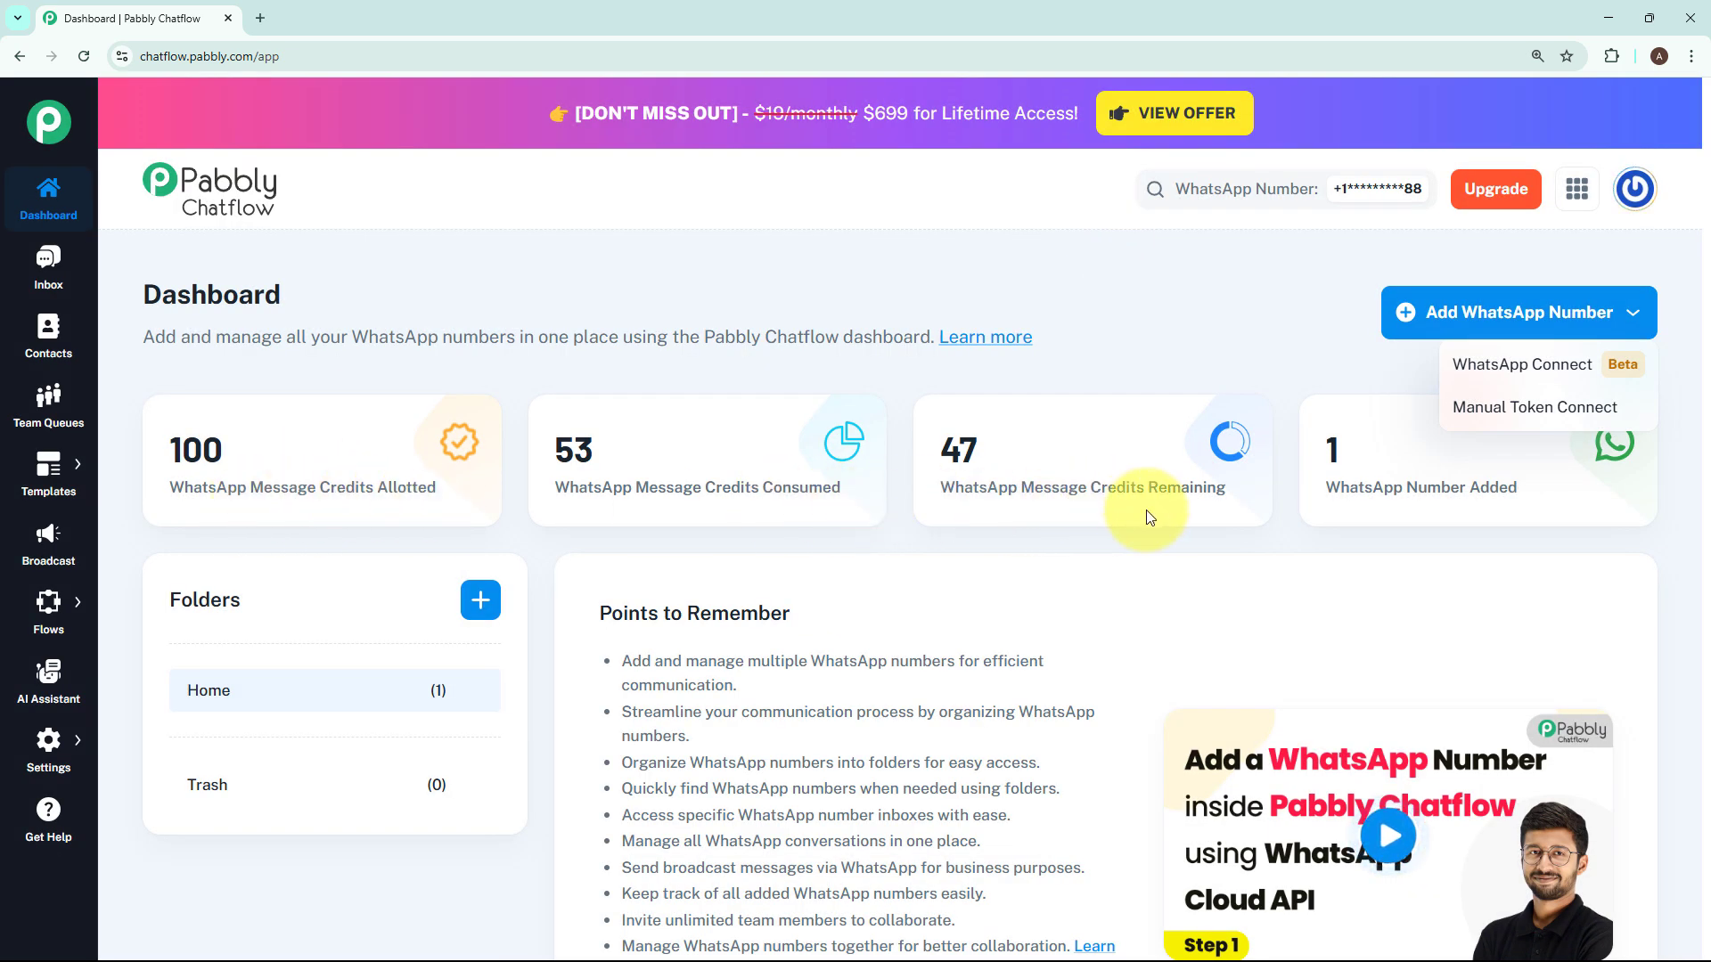
click(1340, 515)
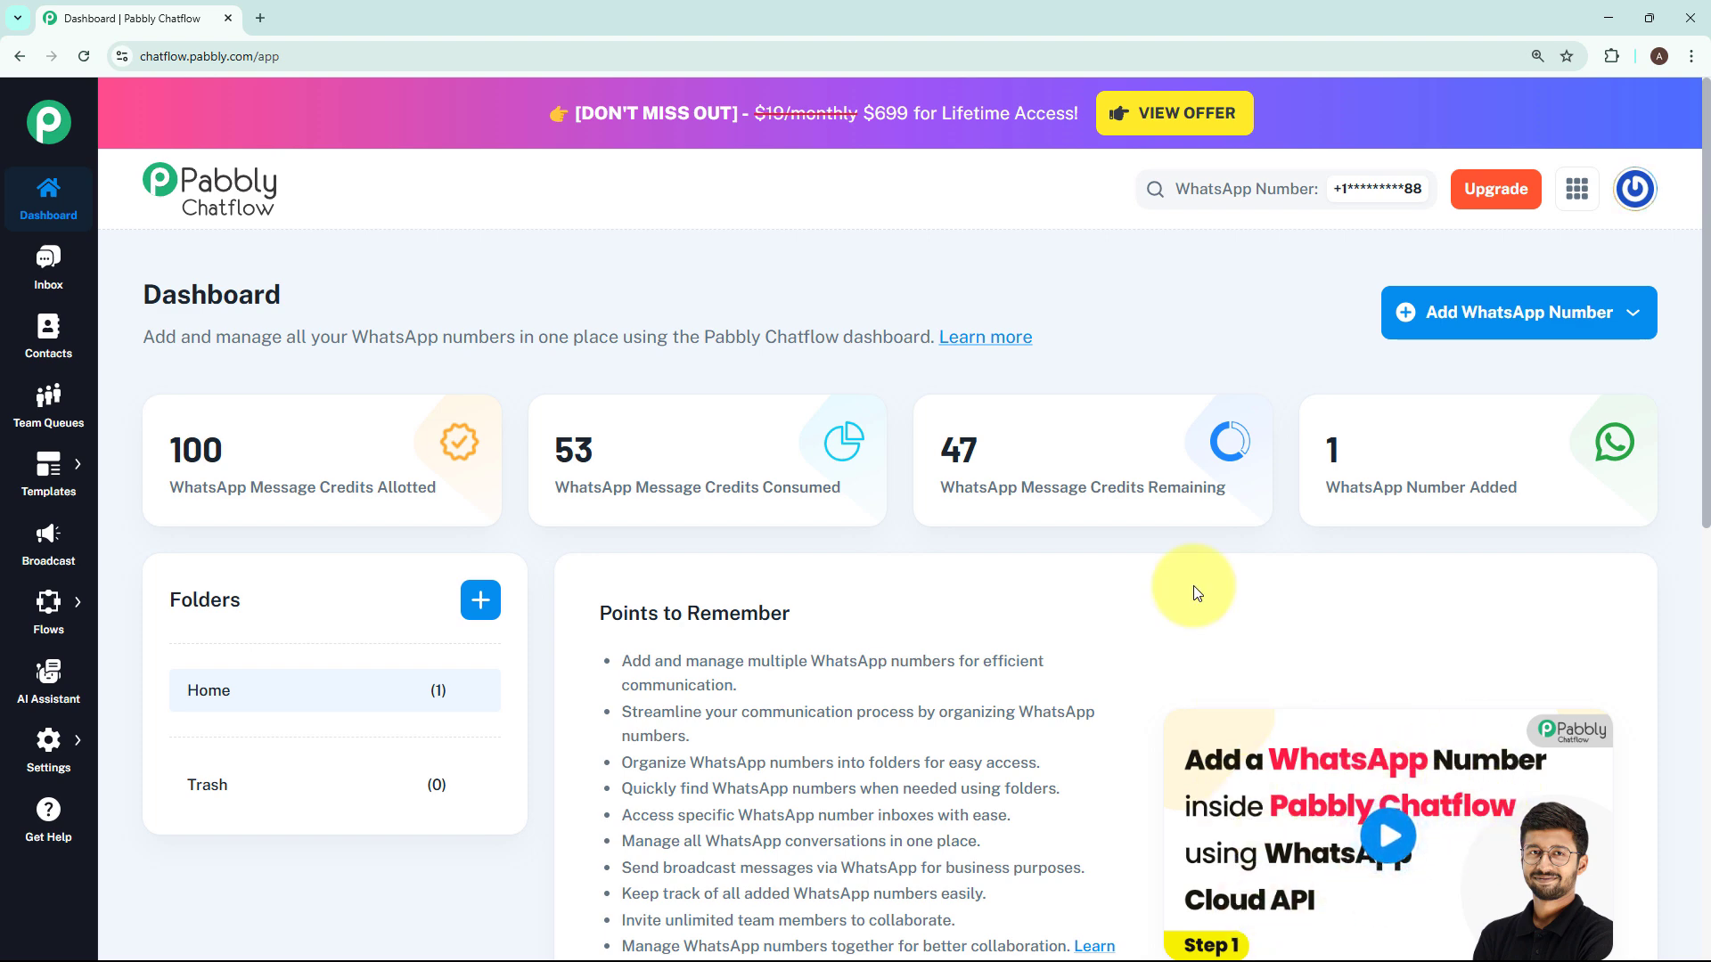
- Go to the Flow Builder and add a new flow
mouse_move(49, 606)
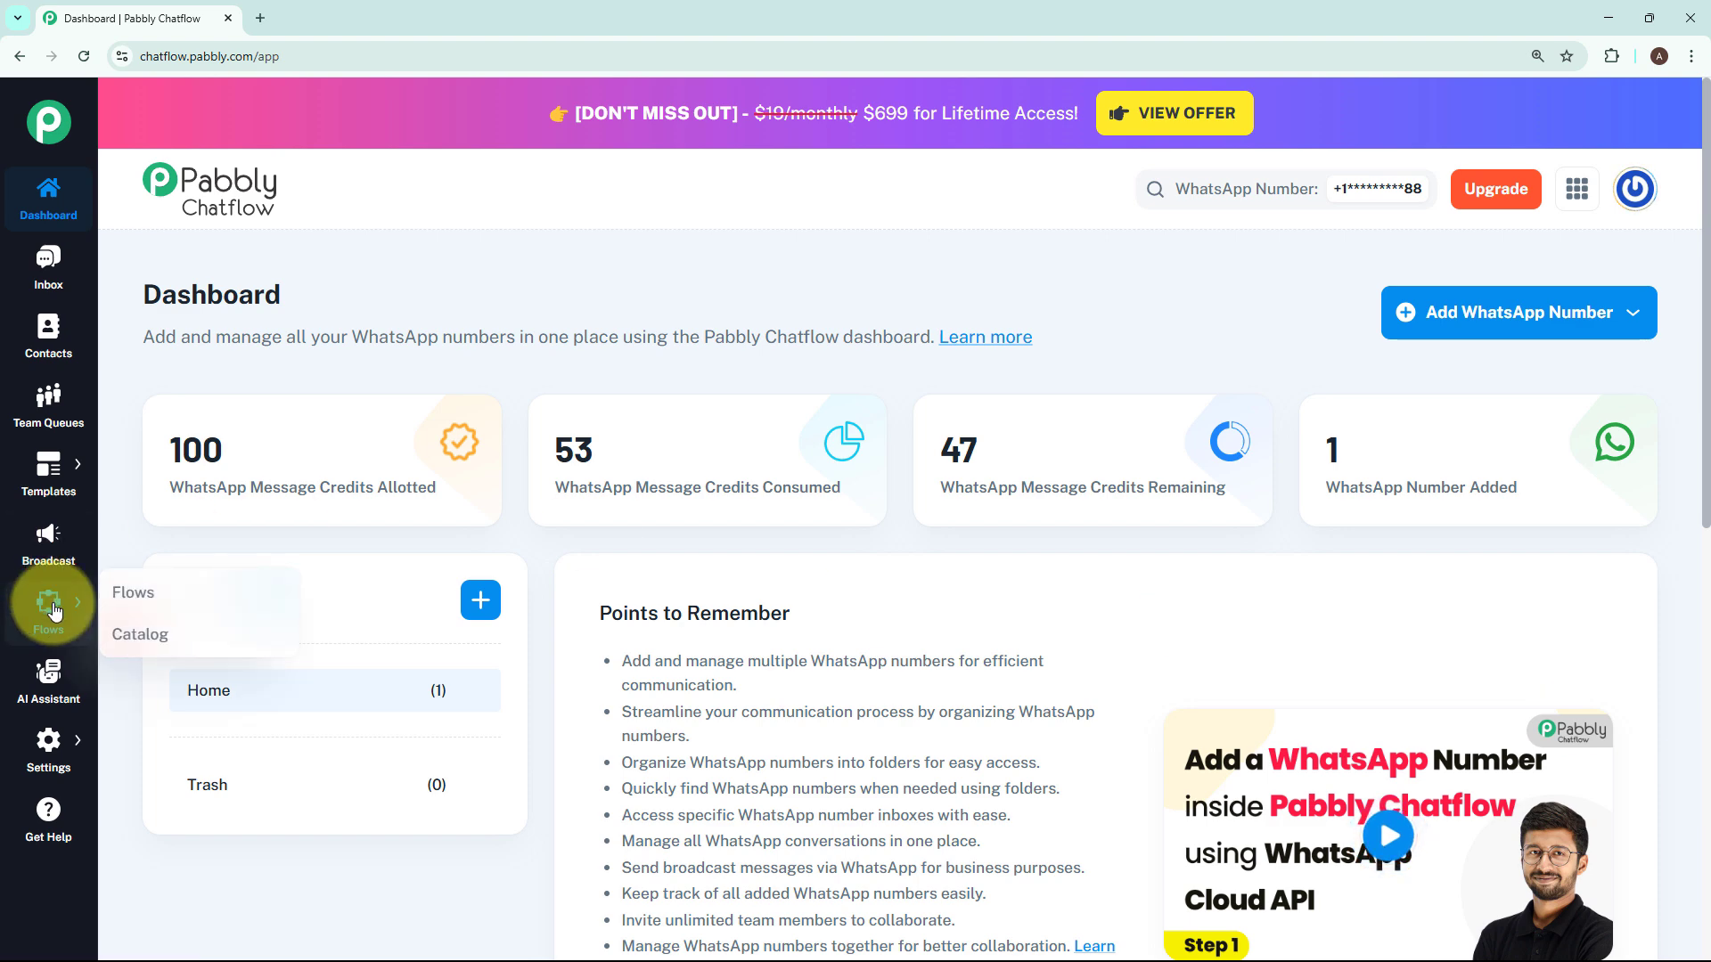
click(108, 599)
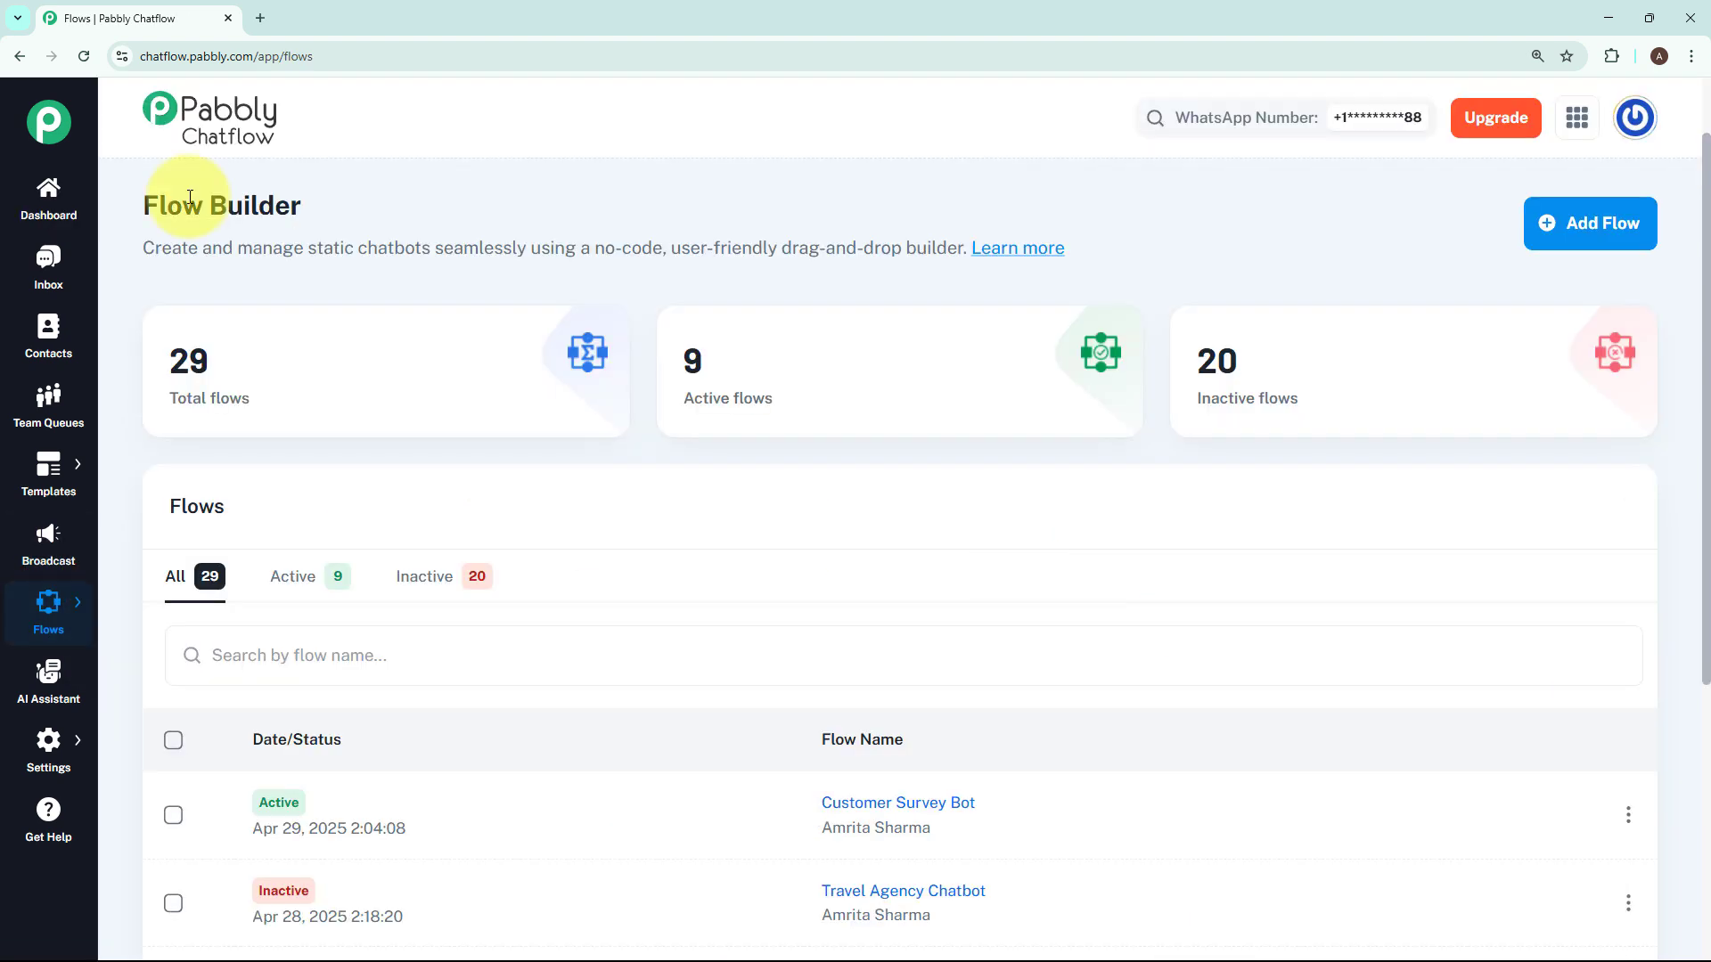
drag(141, 210, 344, 205)
click(1024, 489)
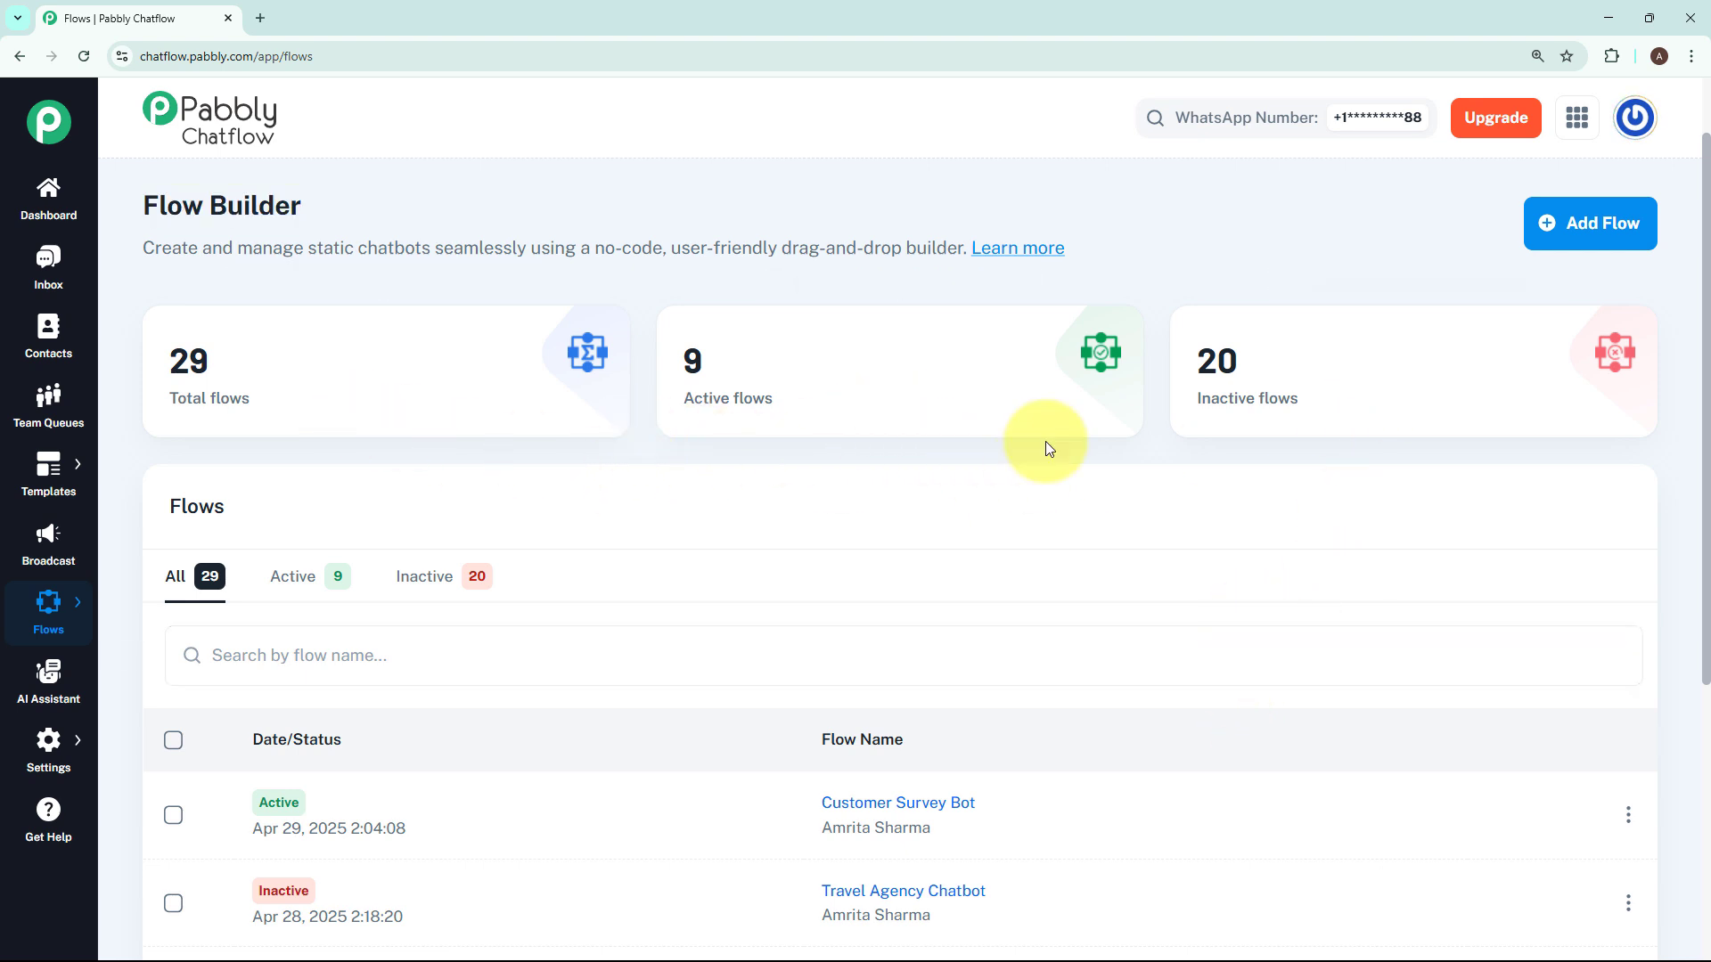
click(1577, 206)
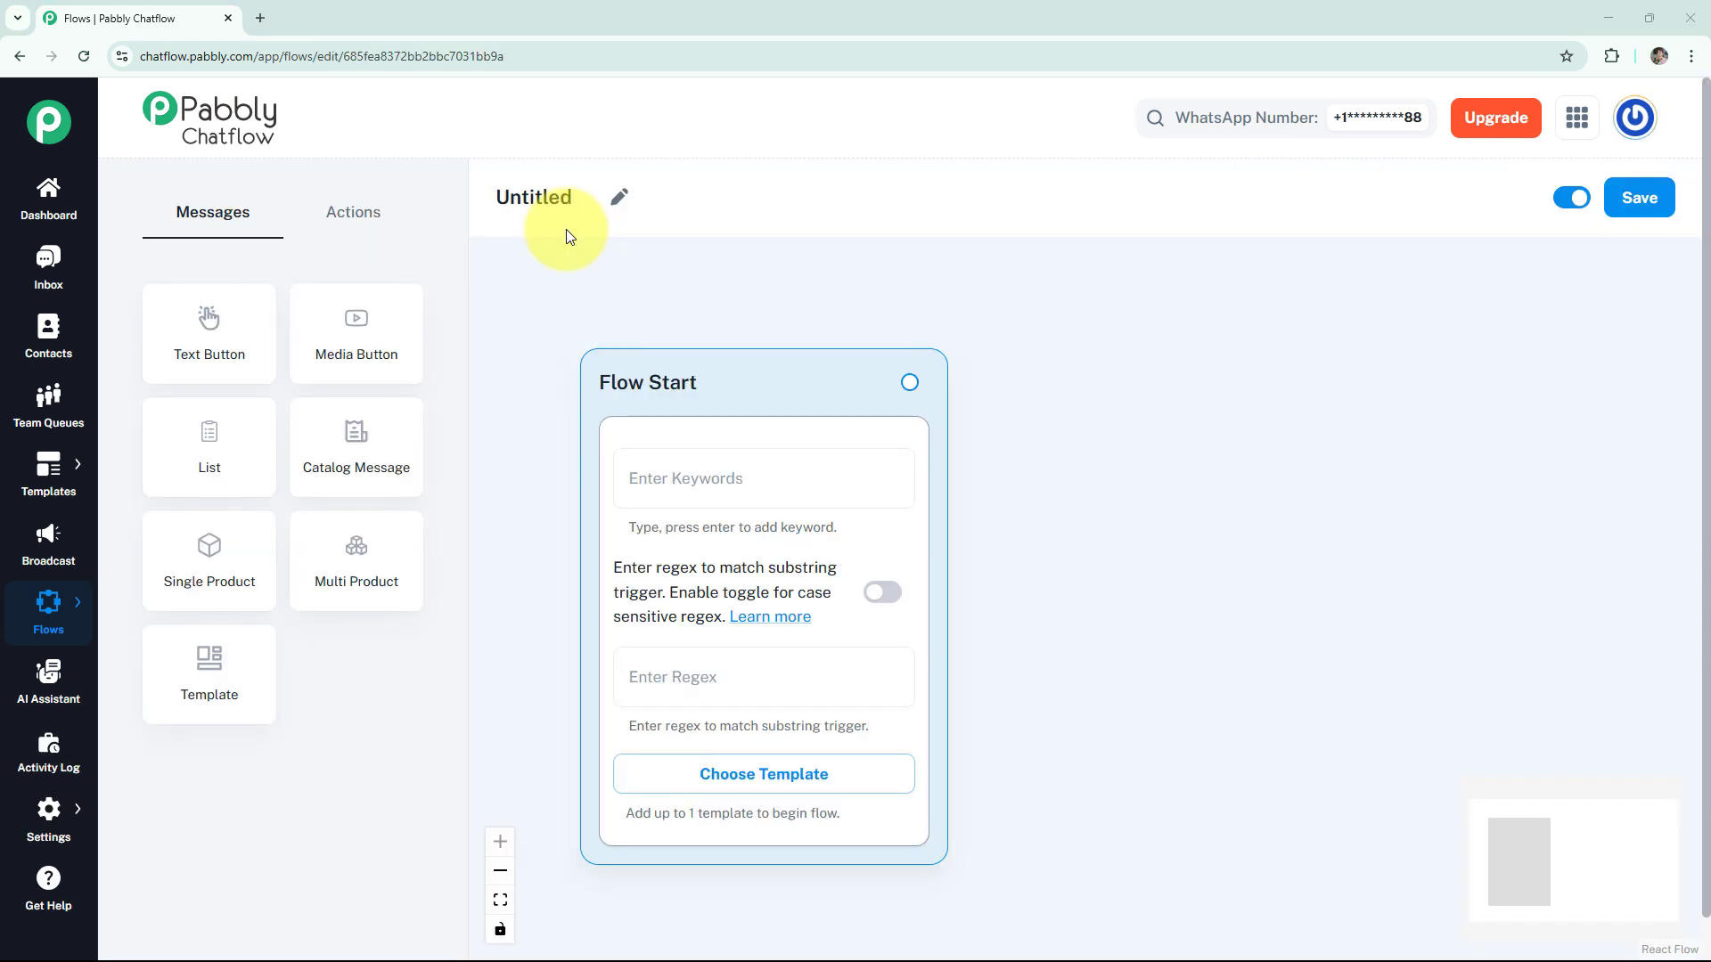
- Rename the untitled flow as "WhatsApp Chatbot for Hostel Business 🏨"
click(619, 197)
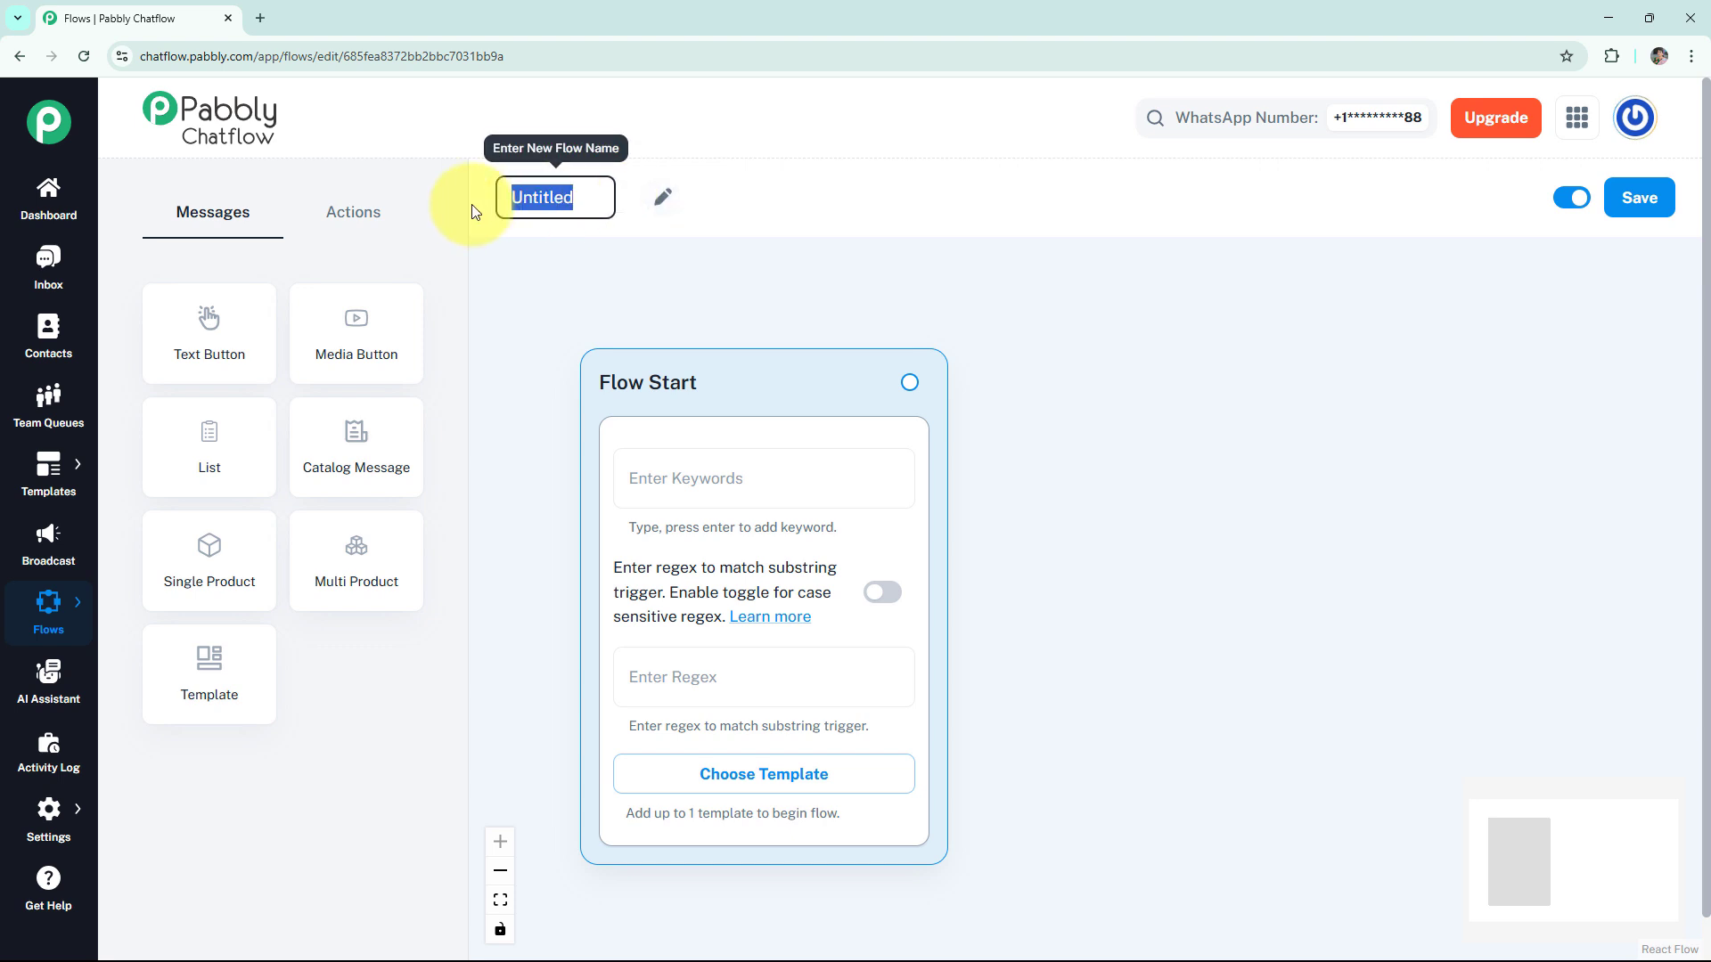
text(WhatsApp Chatbot for Hostel Business🏨)
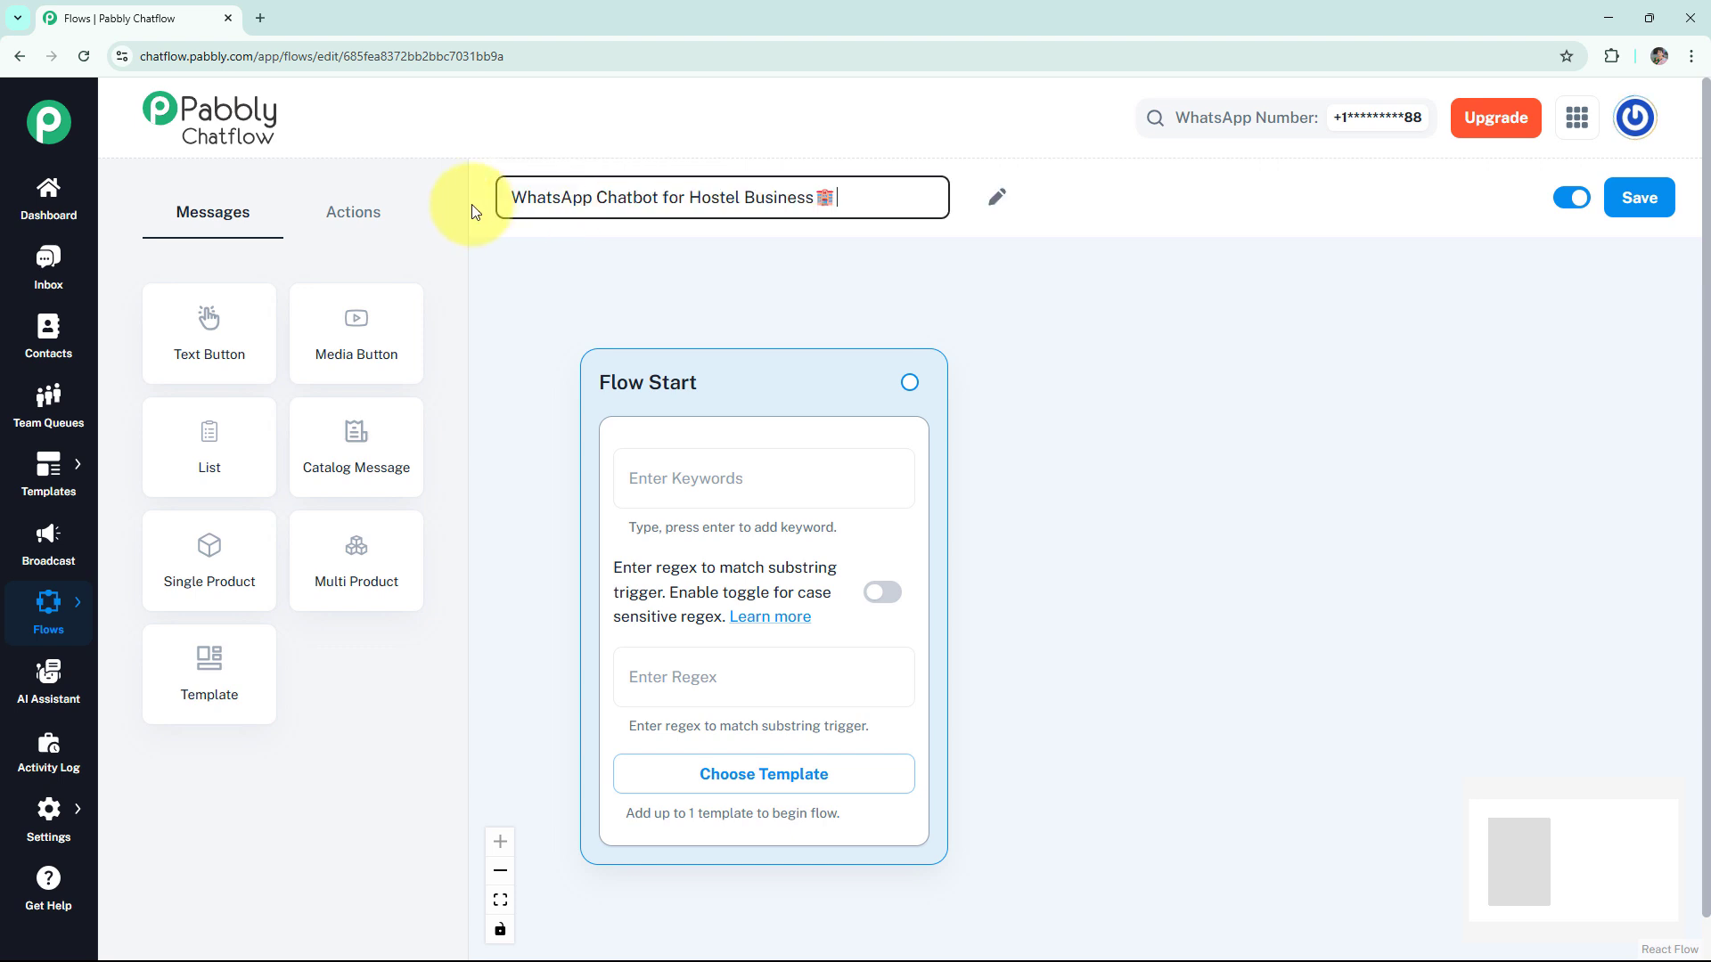
click(750, 271)
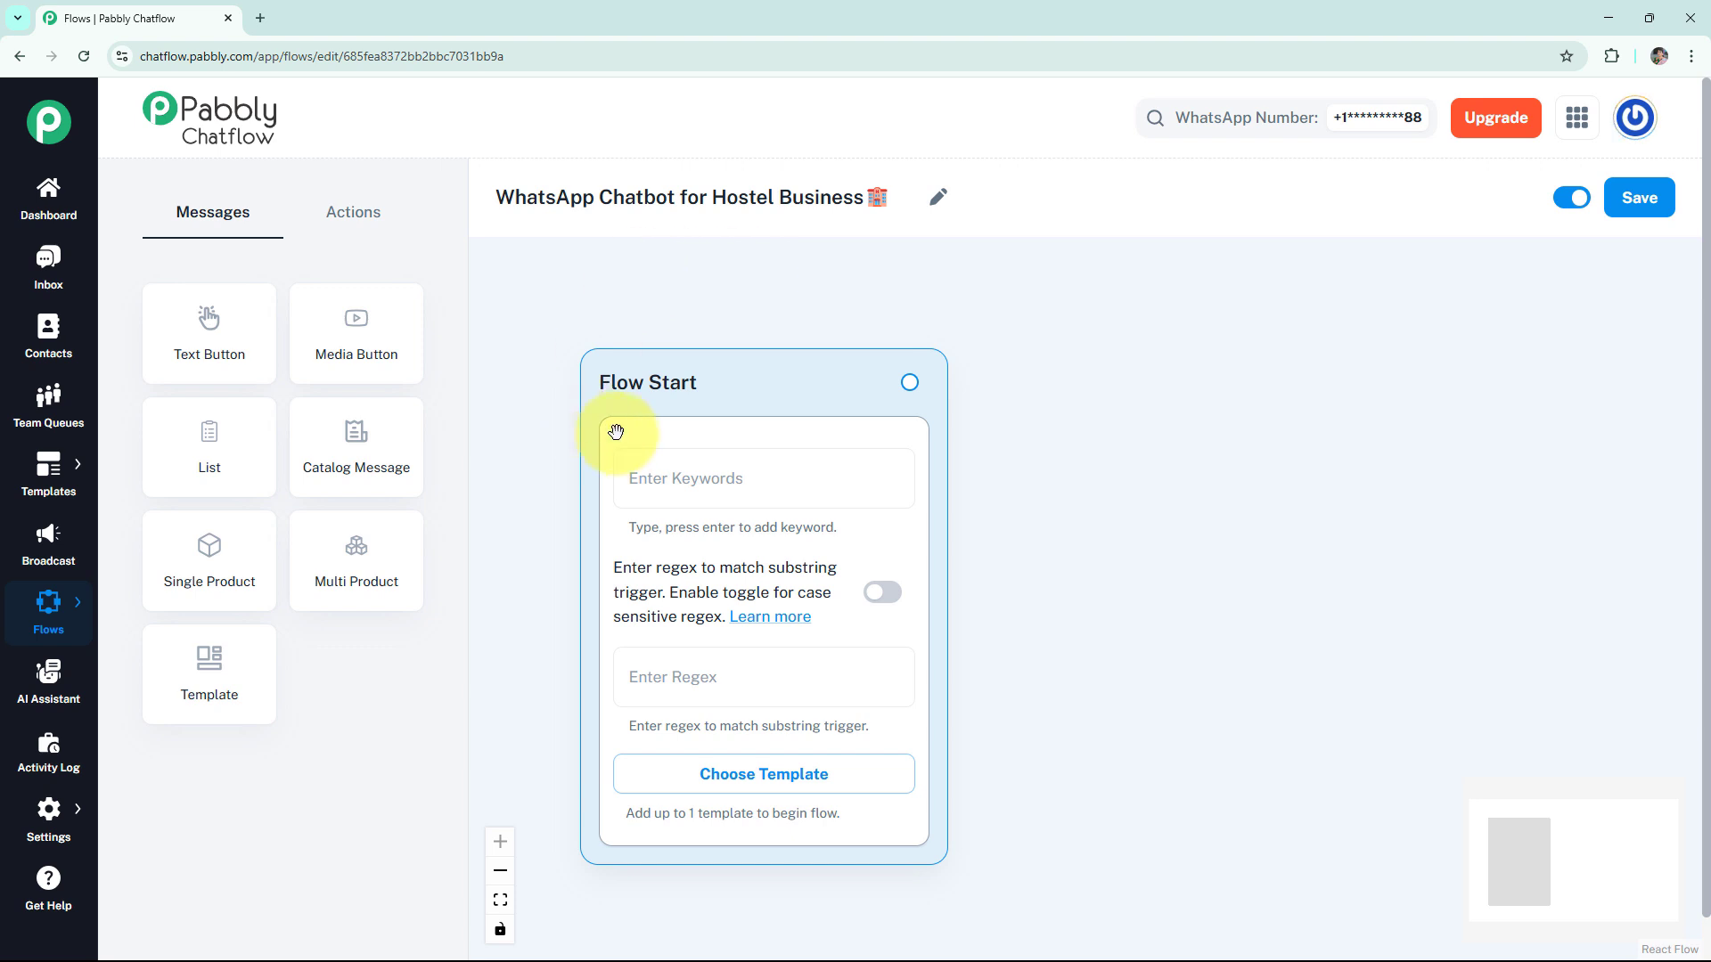
- Set the Flow Start regex to [\s\S]+ with case-sensitive matching enabled, and look through the approved templates without choosing one
click(700, 471)
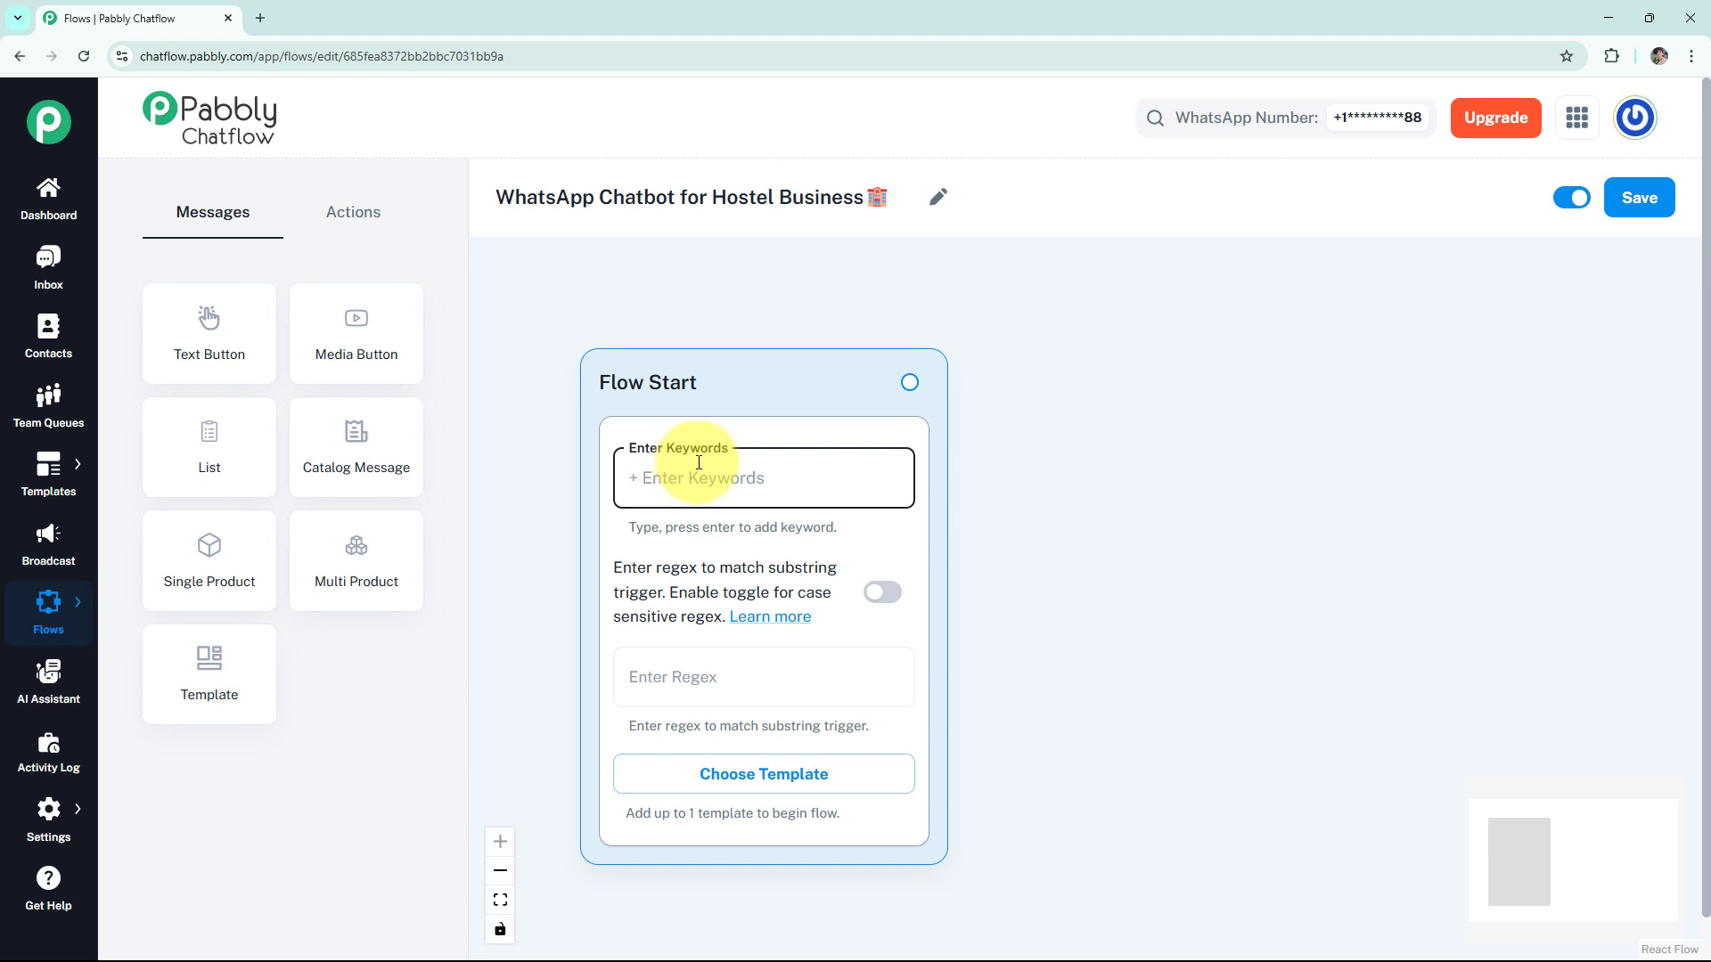
click(740, 695)
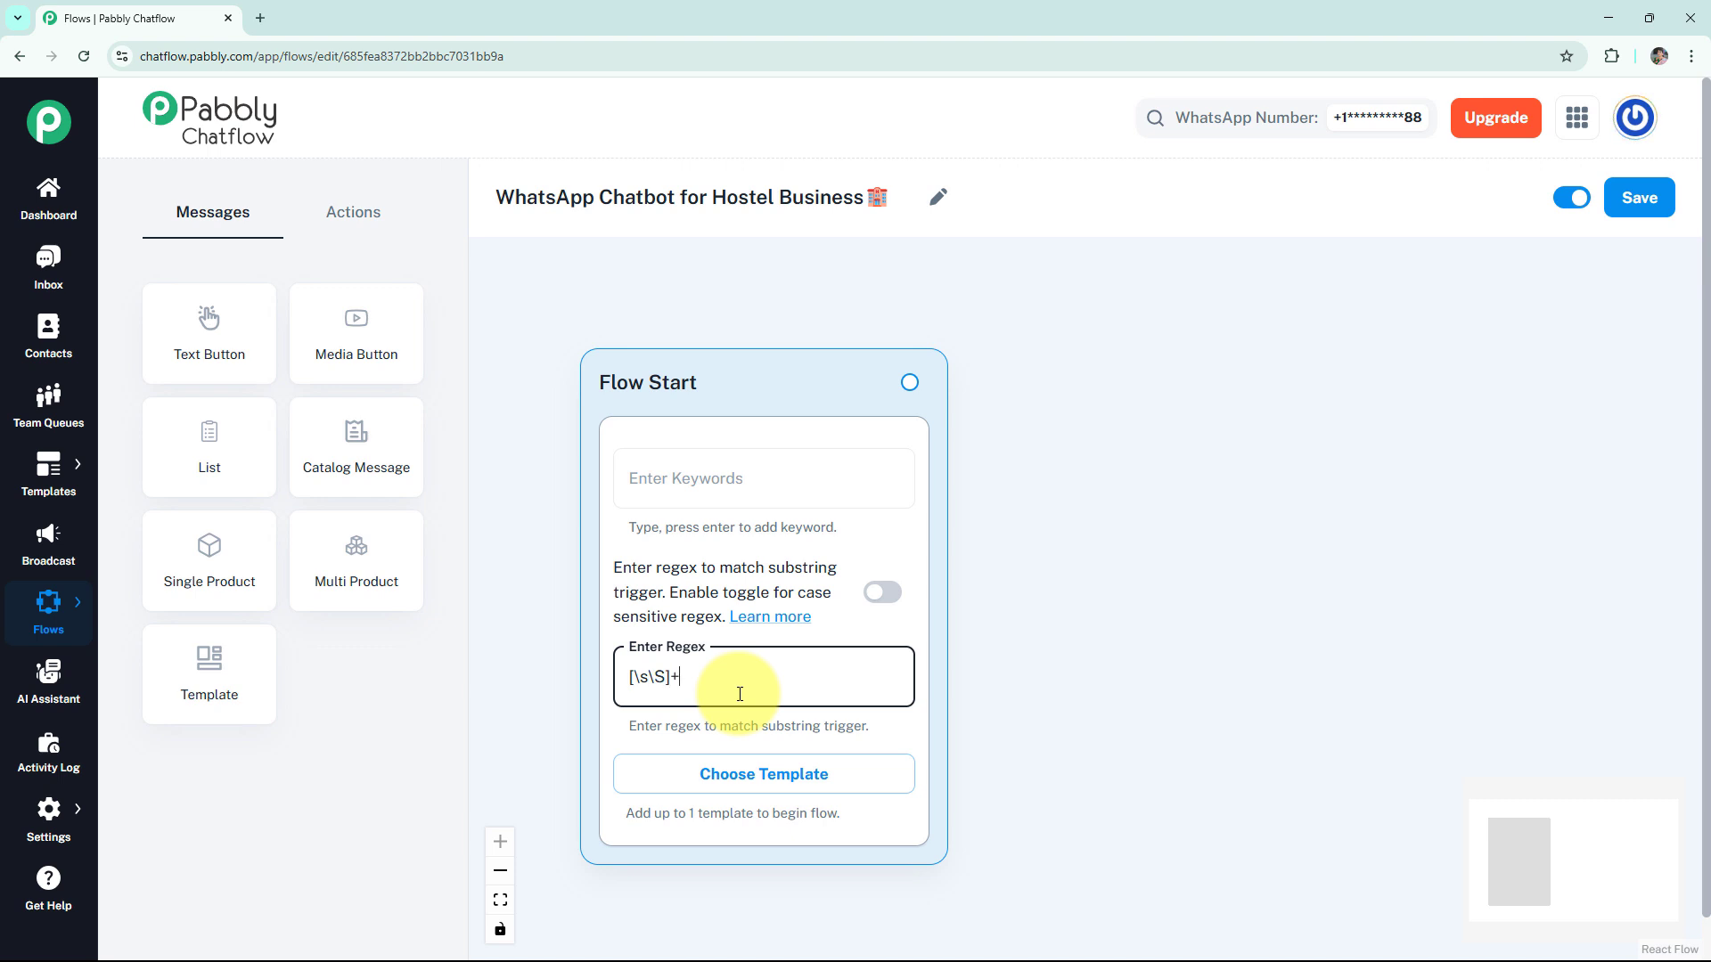
click(883, 595)
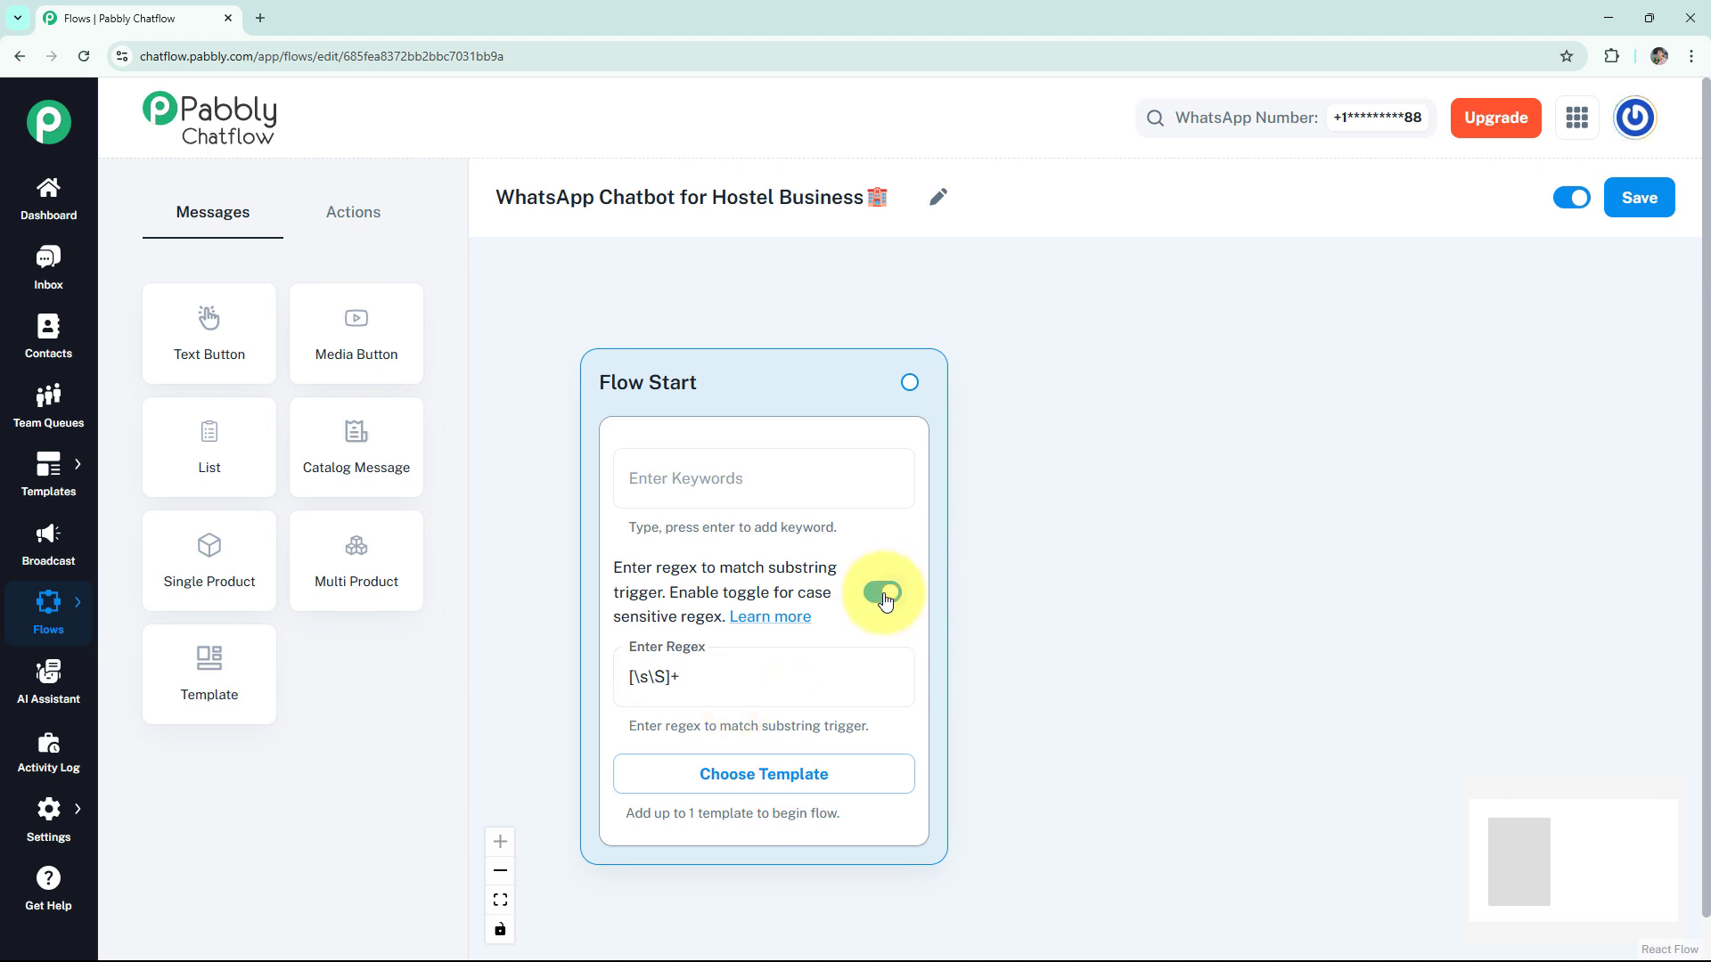
click(758, 784)
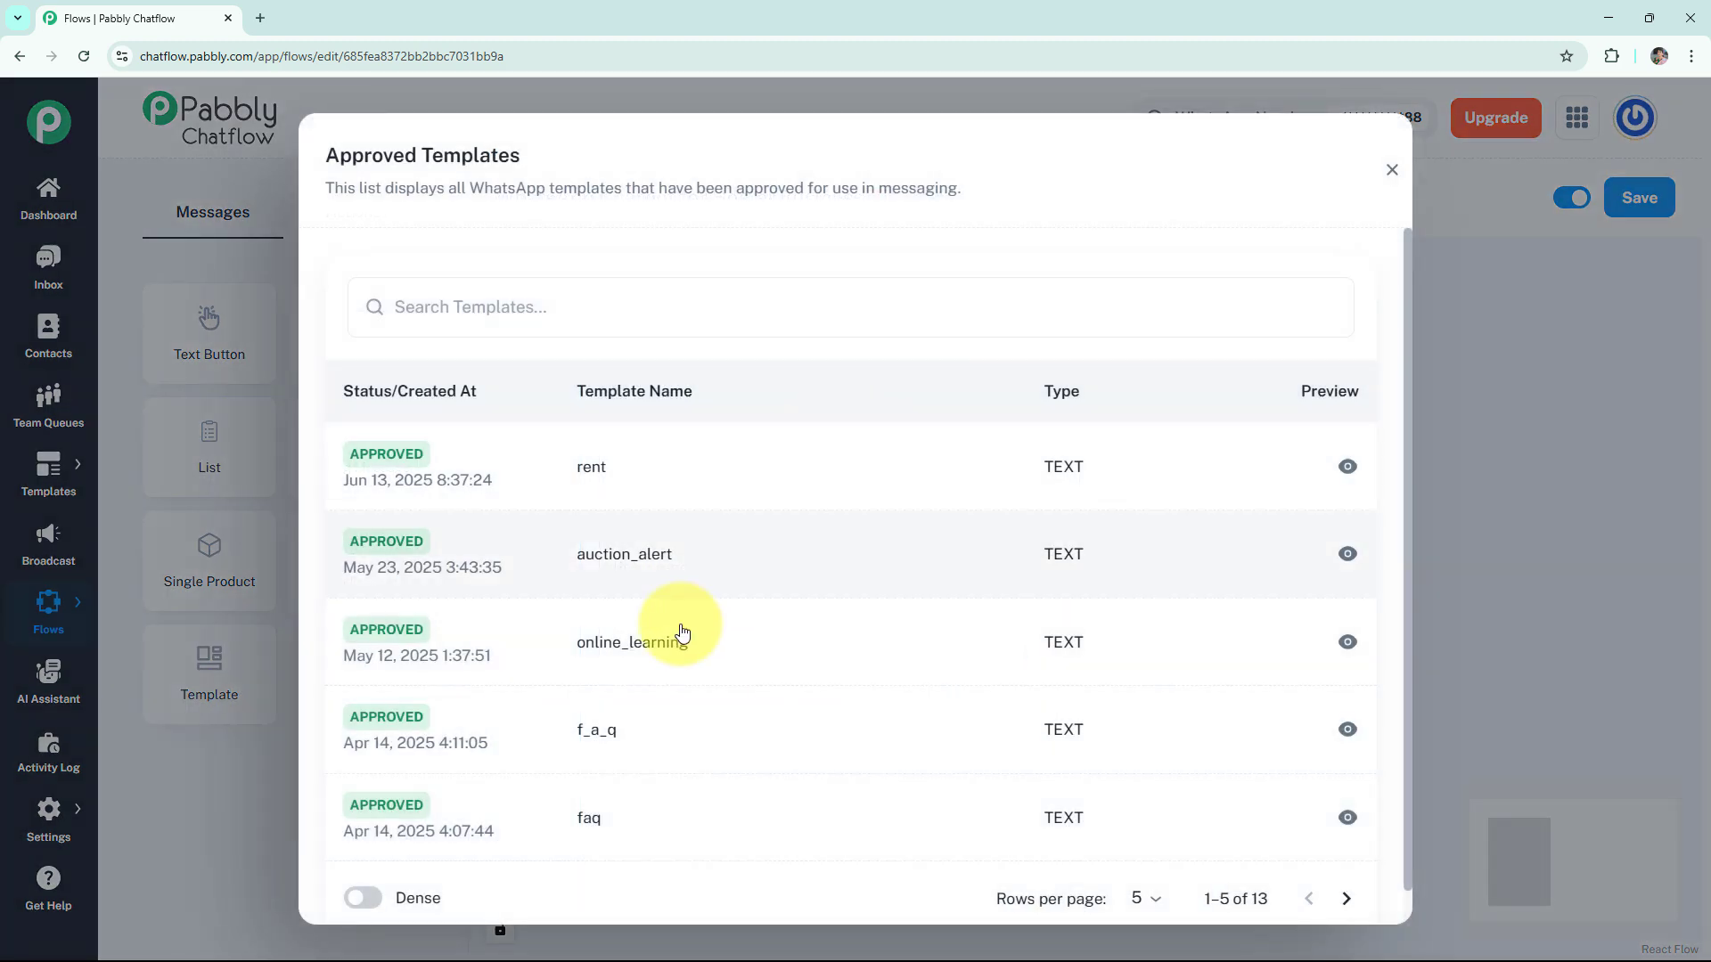
click(1392, 170)
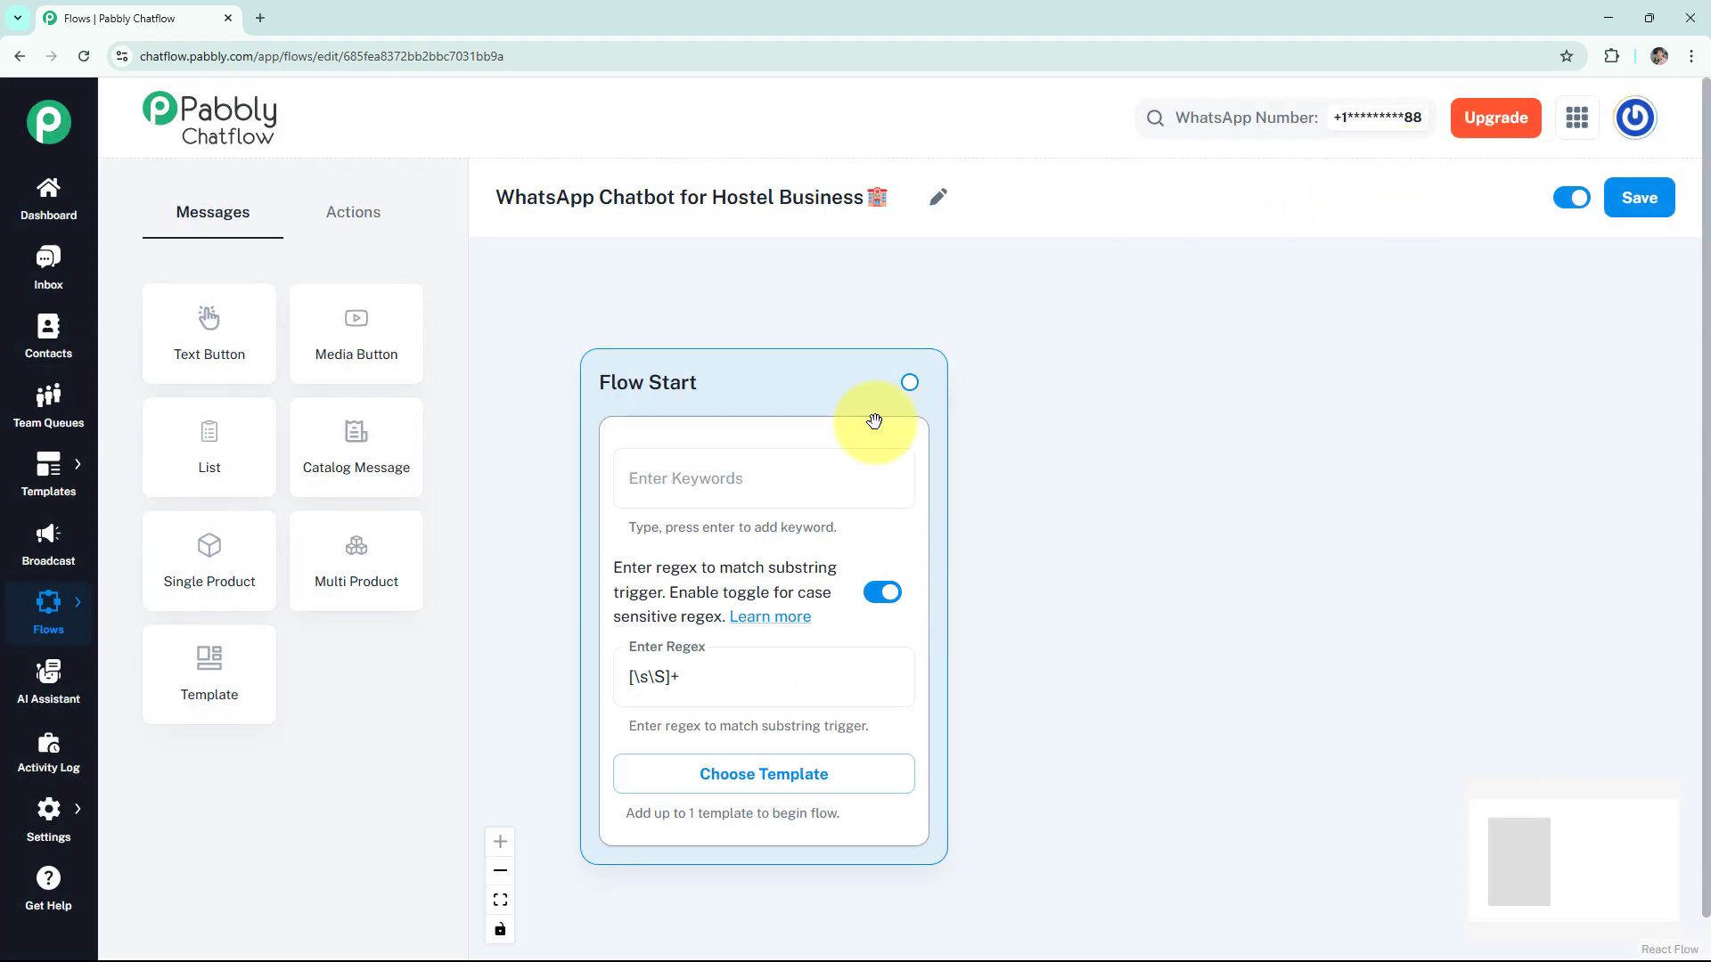
- Connect a Text + Button message to Flow Start with the "*Welcome to NomadNest Hostel!*" greeting ending in "Choose an option to continue:"
drag(1109, 382, 1109, 385)
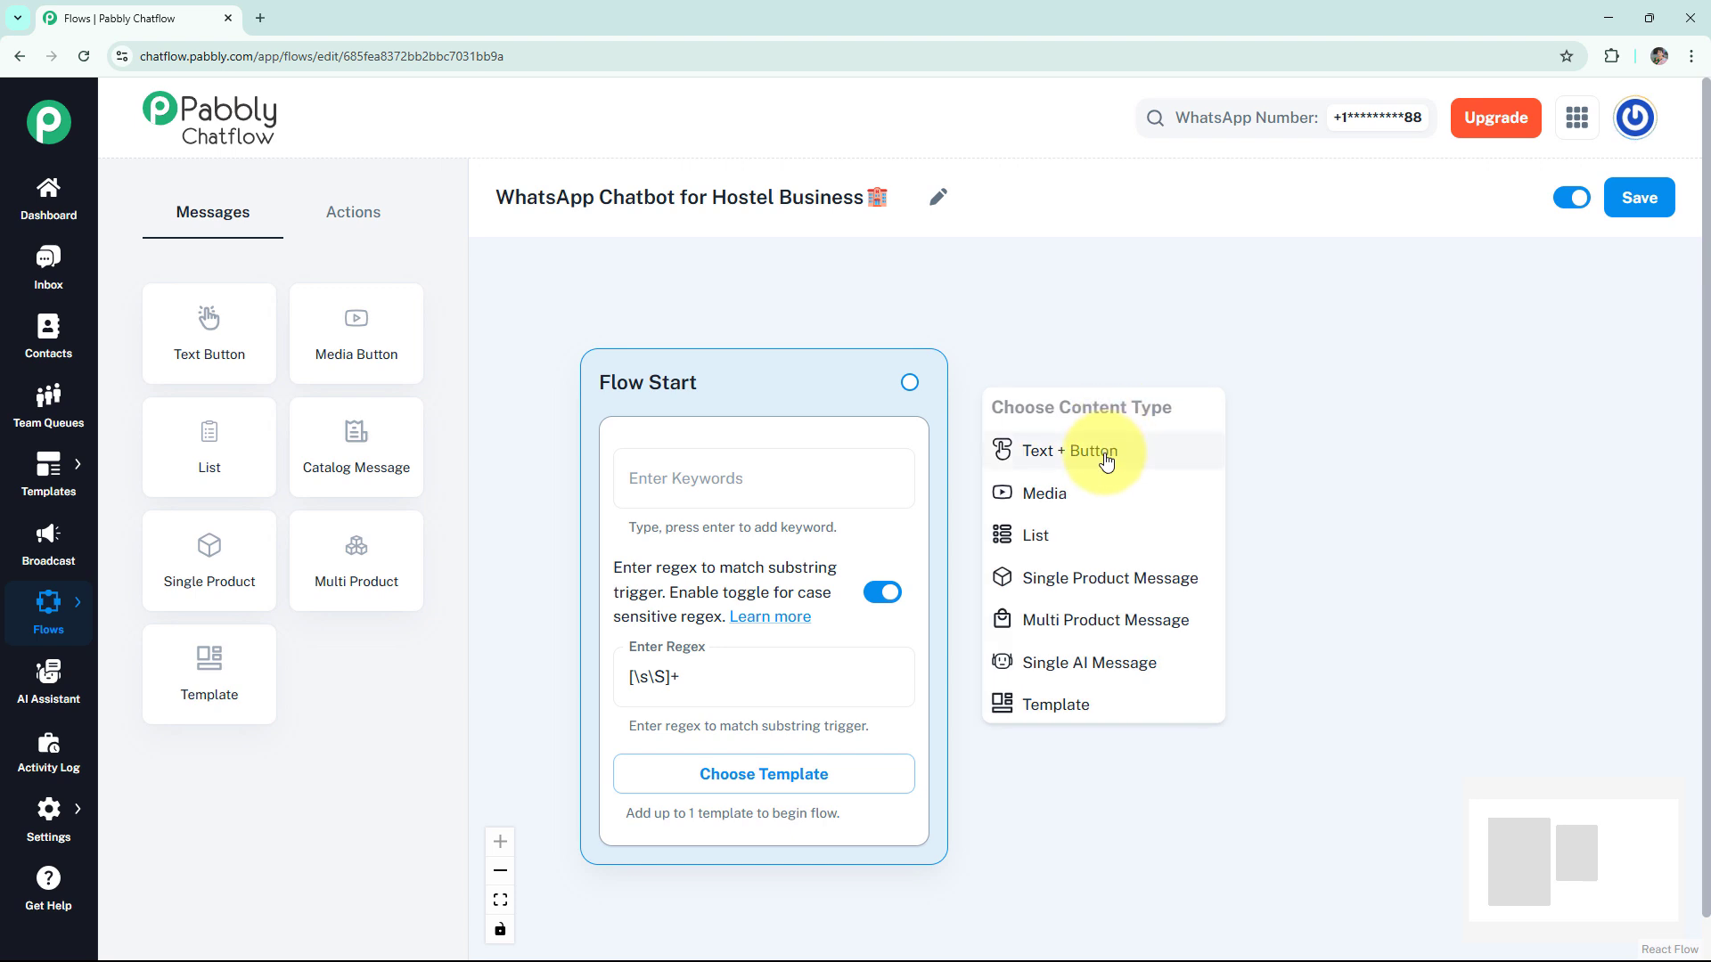
click(1104, 451)
click(1166, 486)
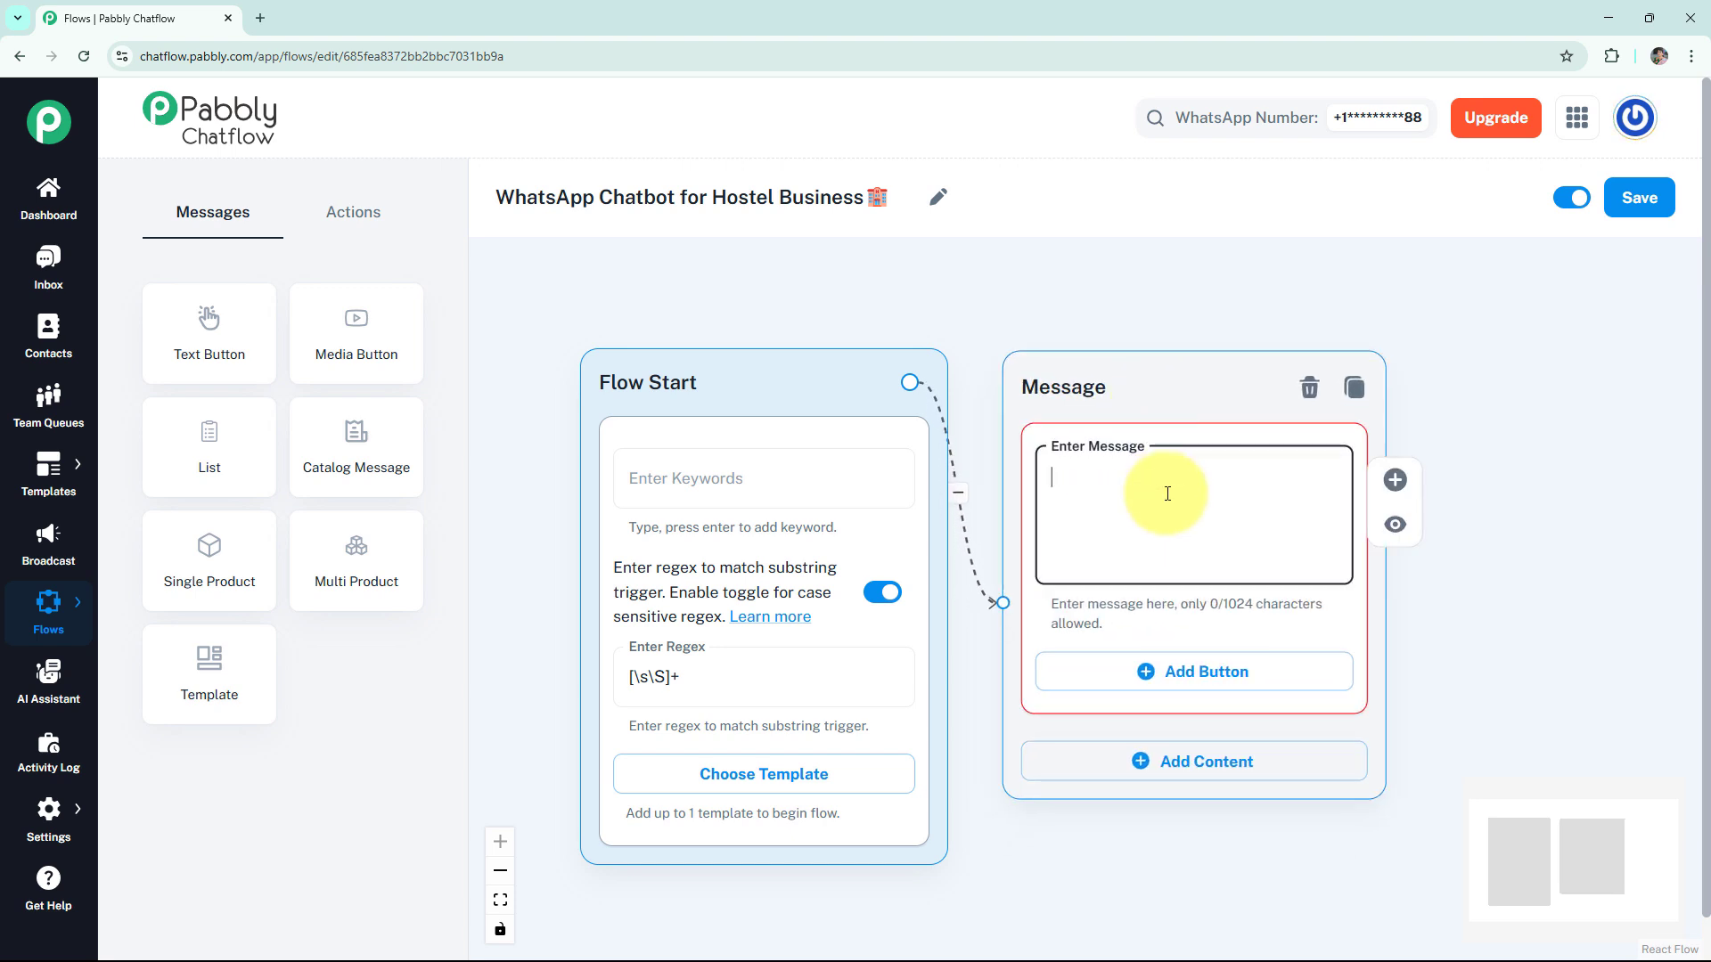
text(🏨 *Welcome to NomadNest Hostel!*  Looking for a comfy, affordable stay? You're in the right place.  👇 Choose an option to continue:)
- Preview the welcome message, examine the asterisk formatting around its heading, and close the preview
click(1395, 524)
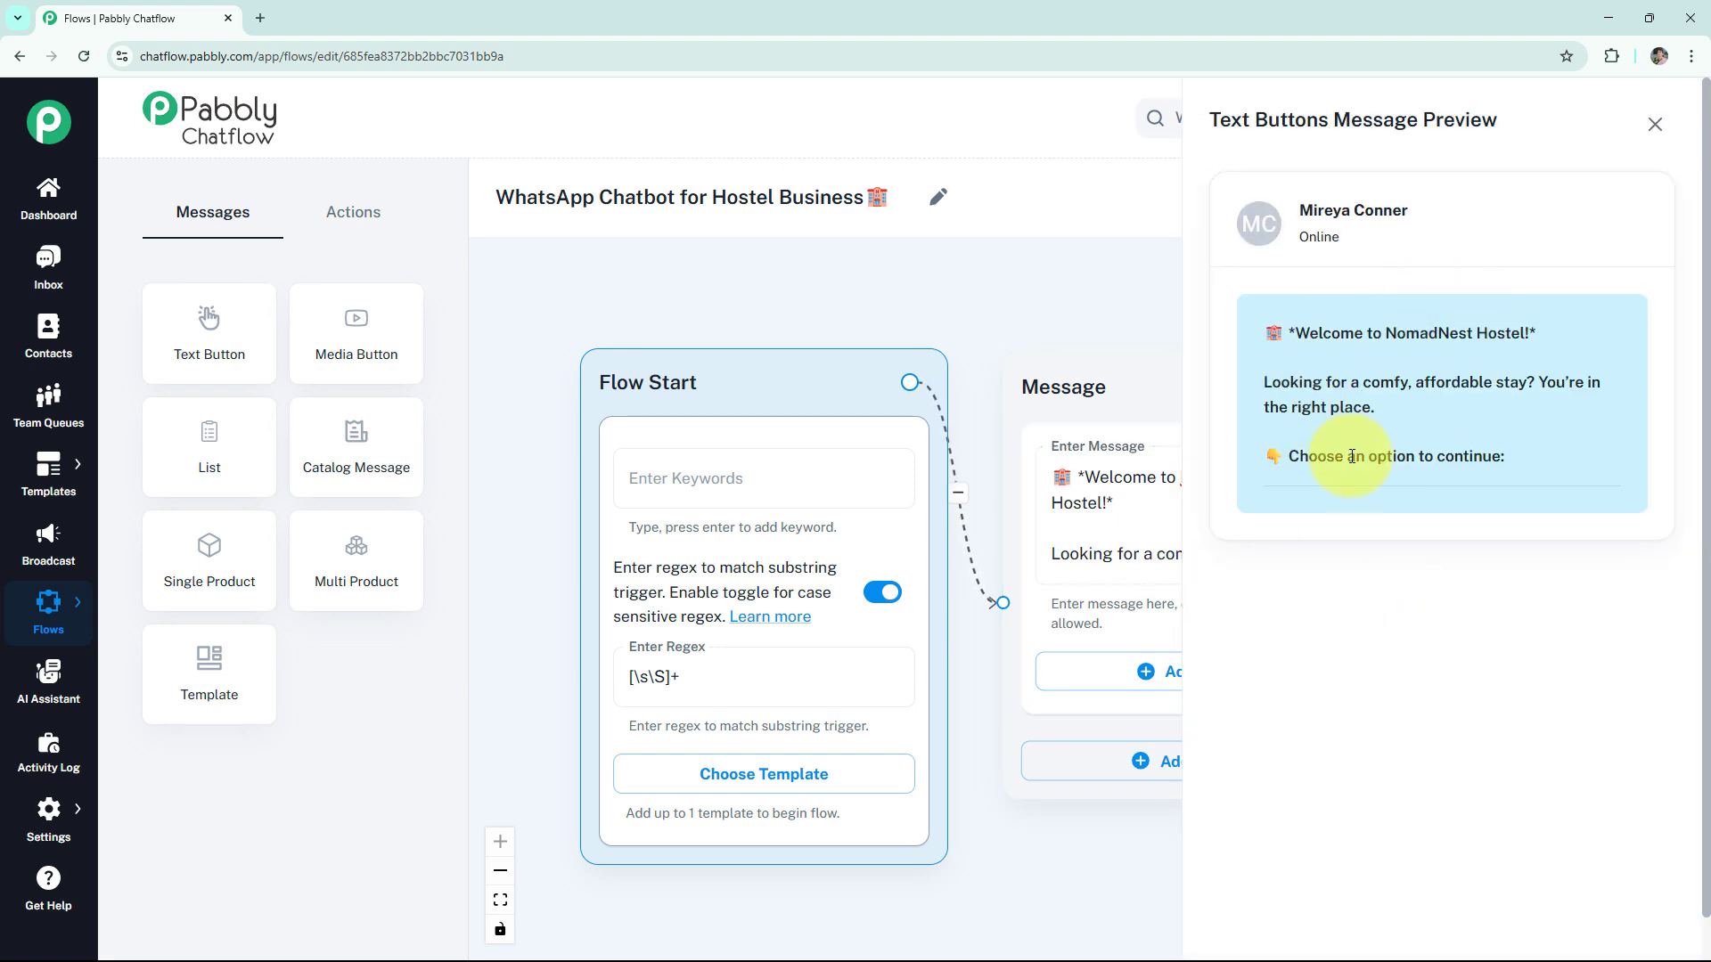
double_click(1307, 326)
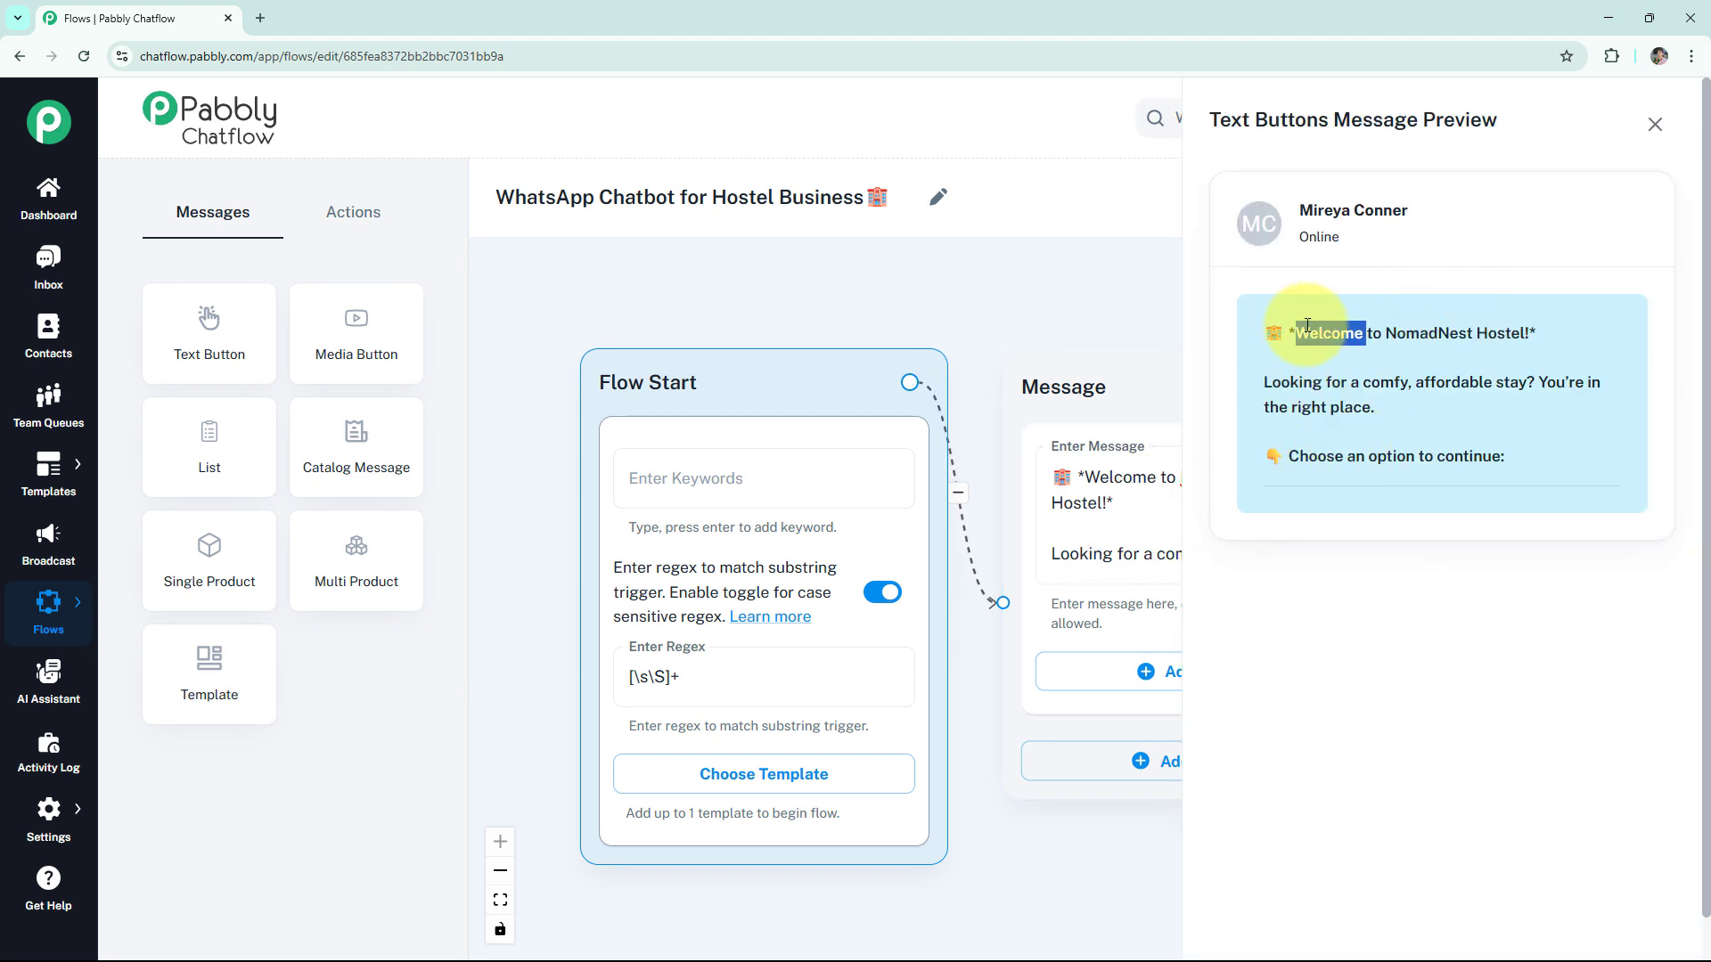
drag(1295, 332, 1290, 332)
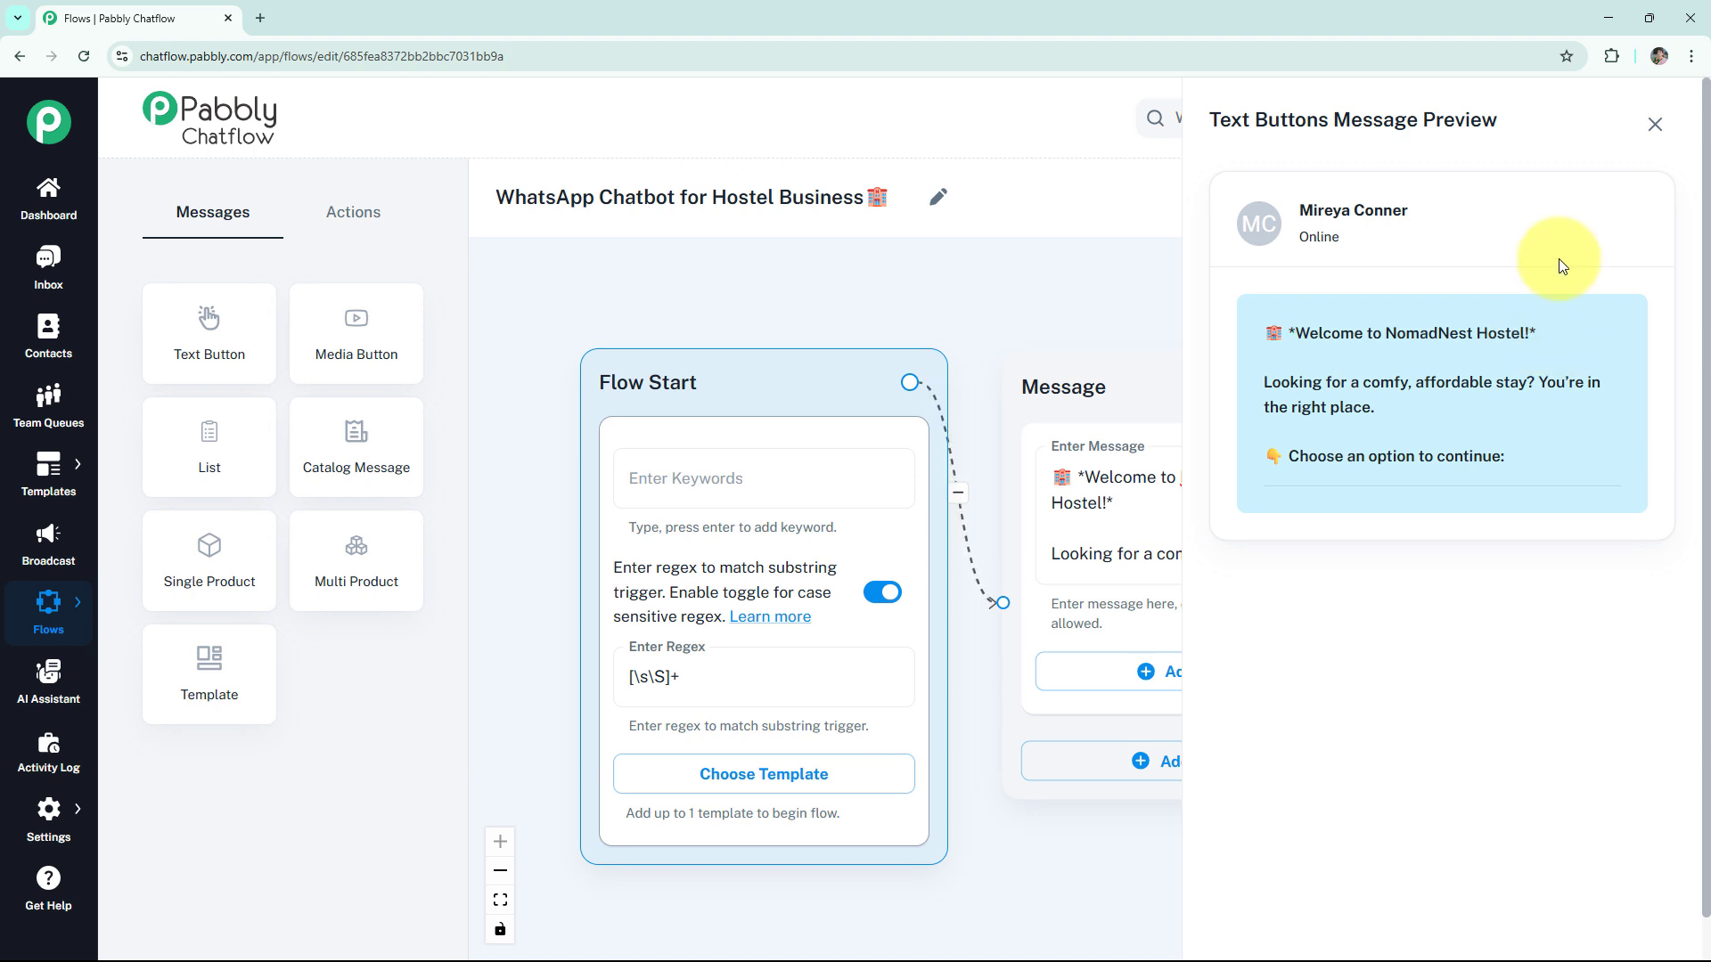
click(1655, 124)
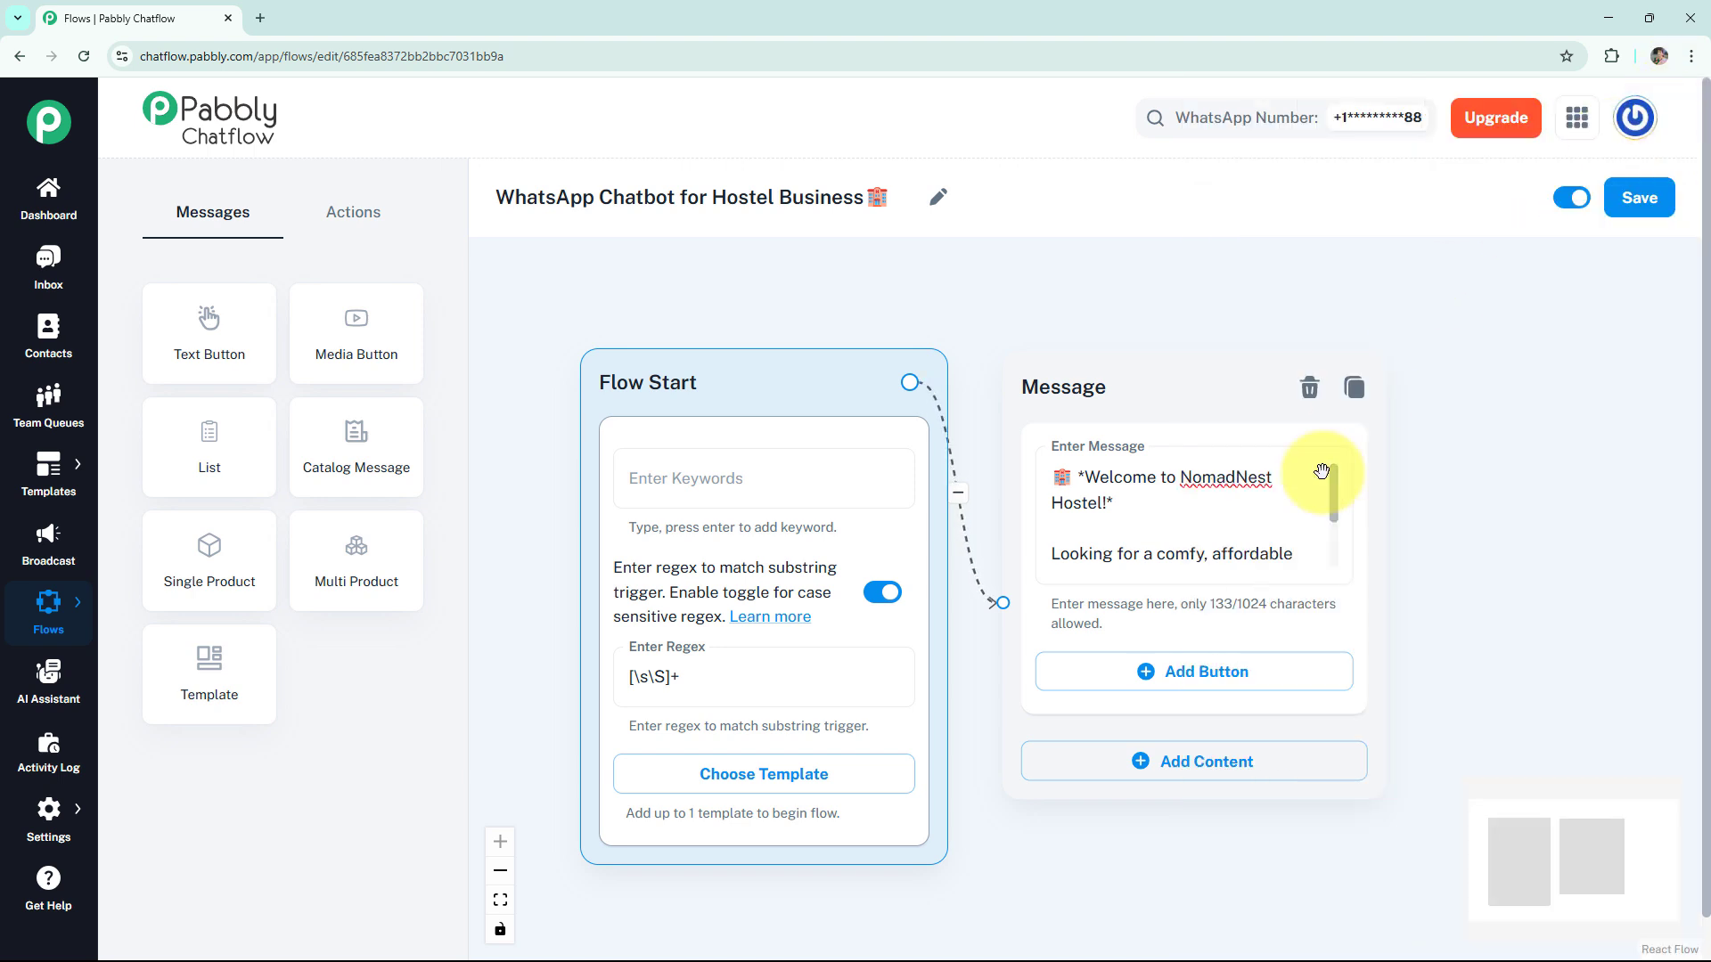
- Add three buttons to the welcome message: "🛏️ Bed Availability", "💰 View Pricing" and "📝 Book a Bed"
click(1192, 671)
click(1158, 799)
scroll(1444, 642, down, 2)
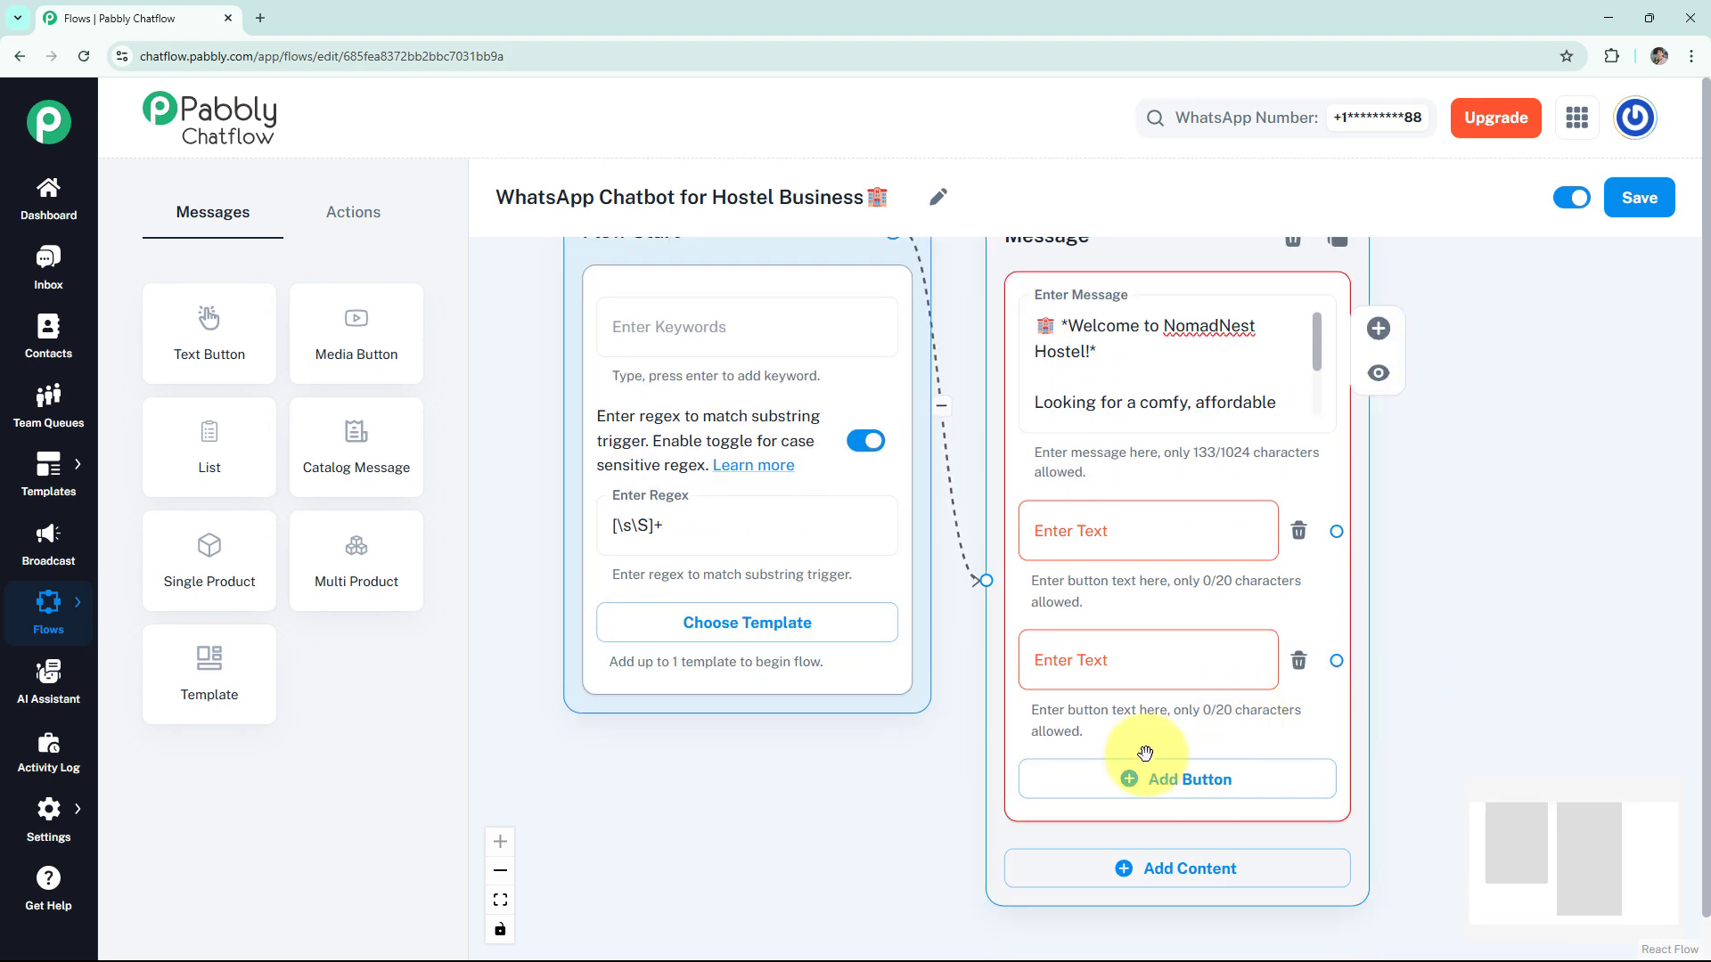
click(1143, 781)
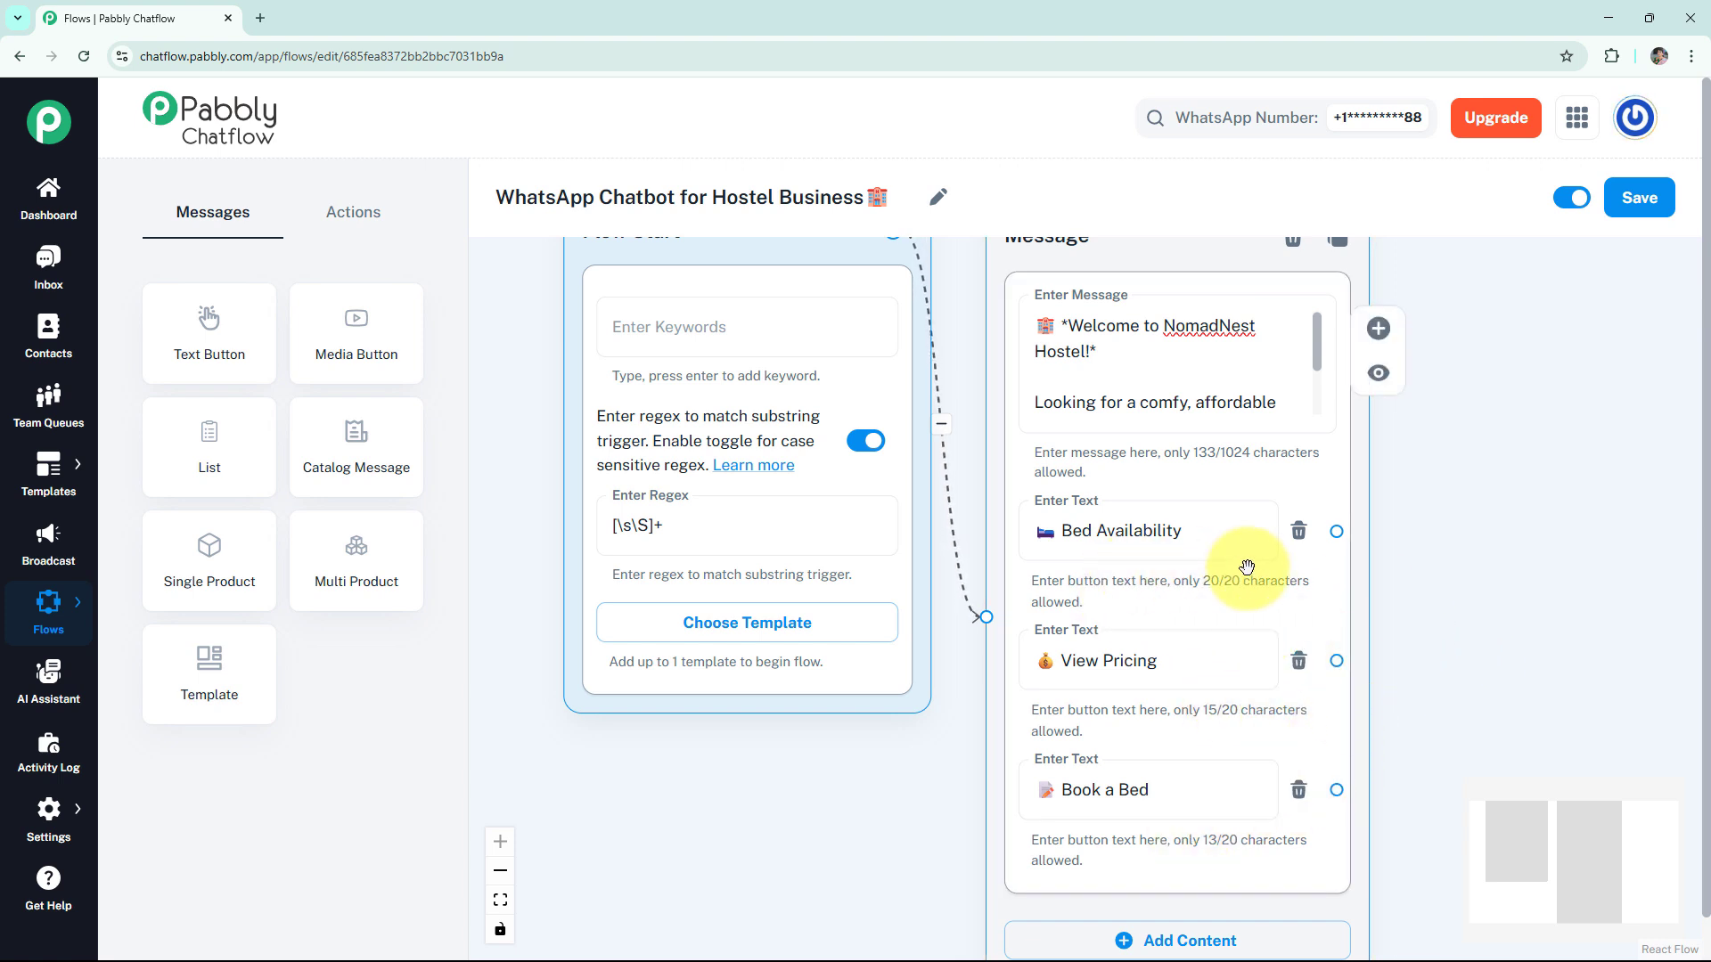
- Connect a Text + Button message to Bed Availability listing 4 Mixed Dorm Beds, 2 Female Dorm Beds and 1 Private Room, and preview it
drag(1336, 531, 1487, 312)
click(1489, 365)
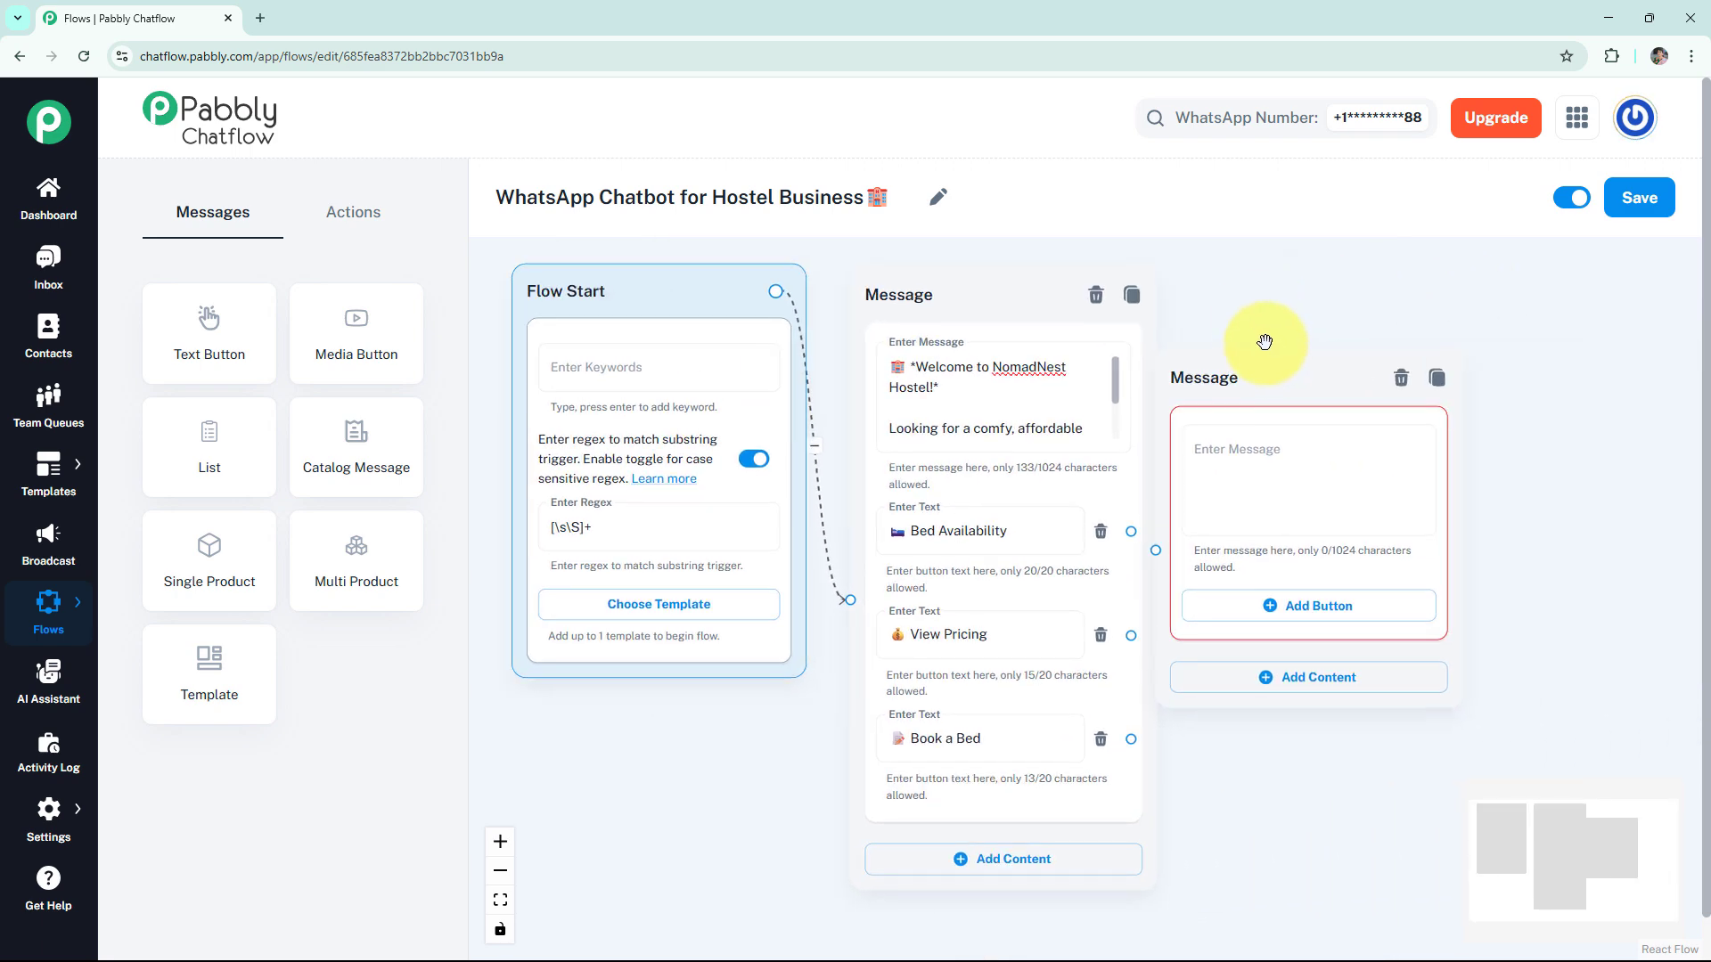
click(1299, 363)
key(ctrl+v)
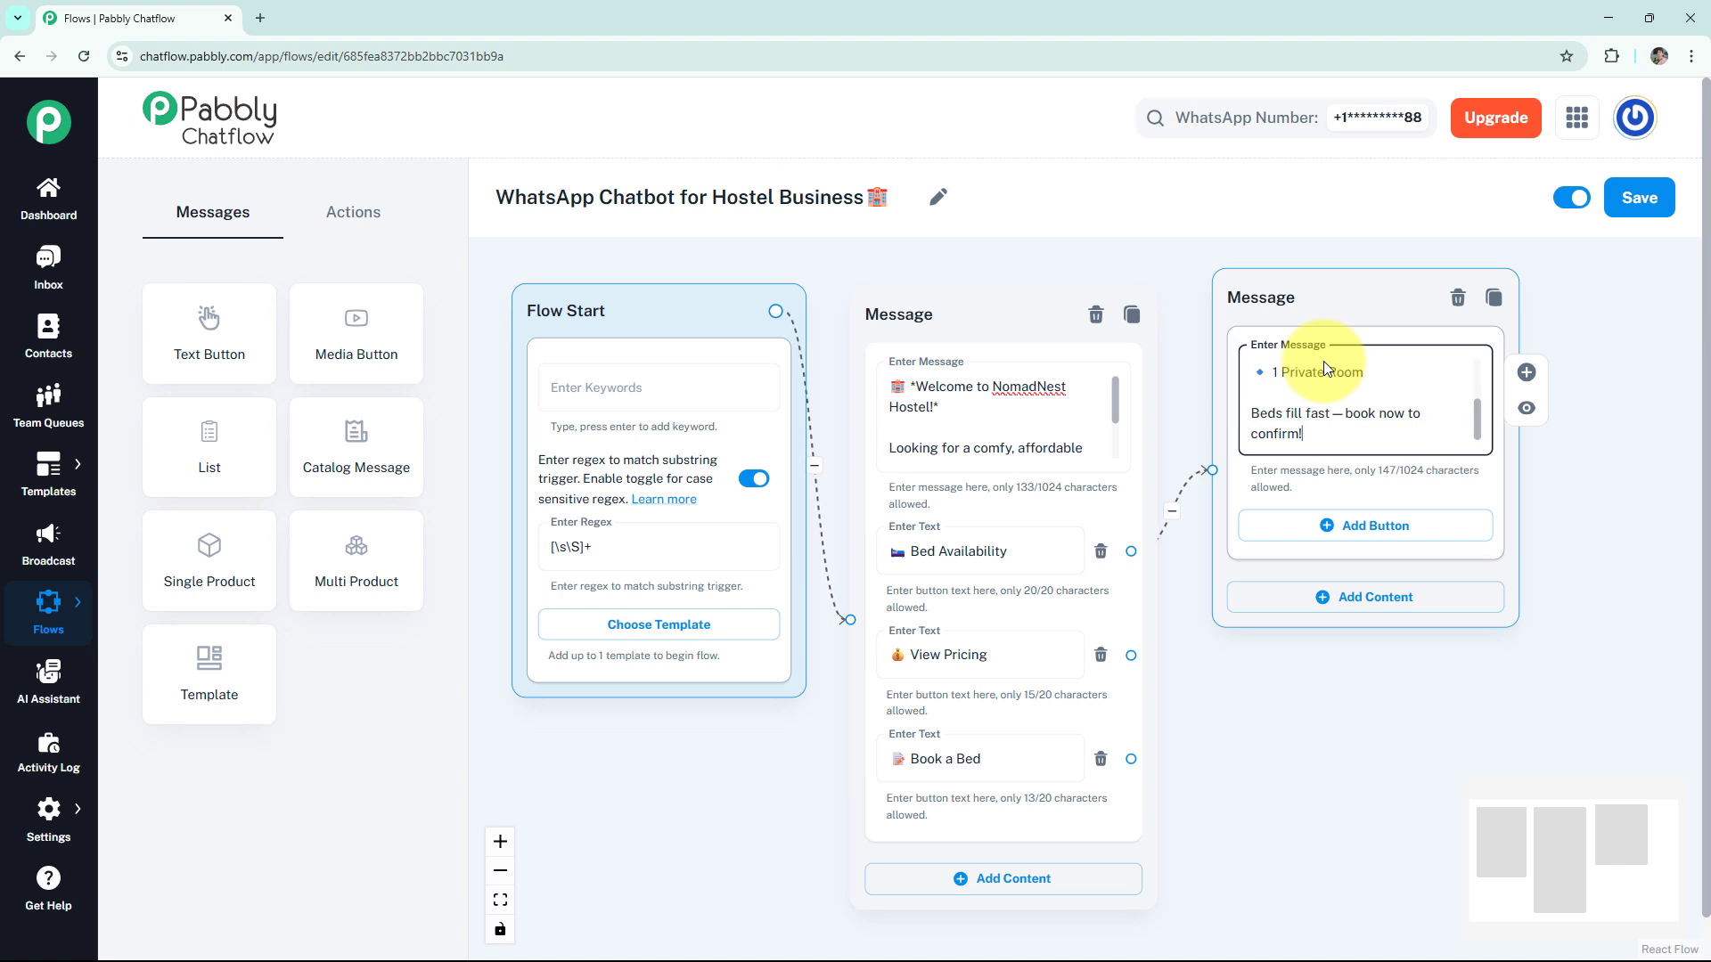
click(1526, 408)
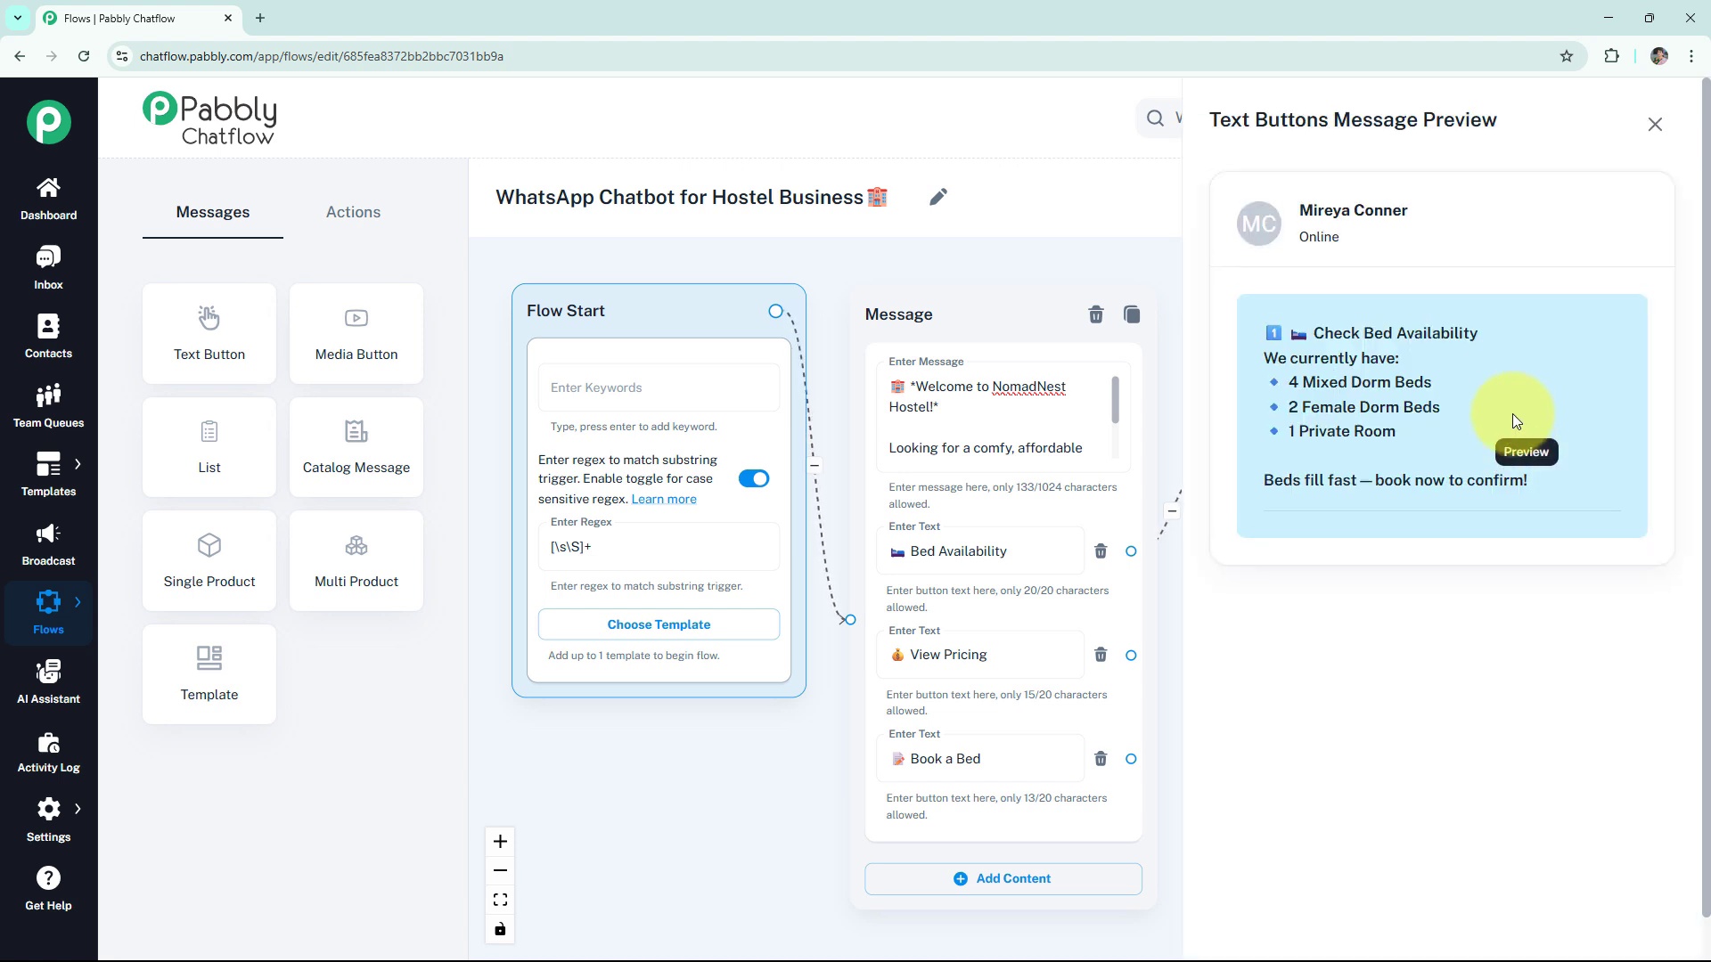
click(1655, 124)
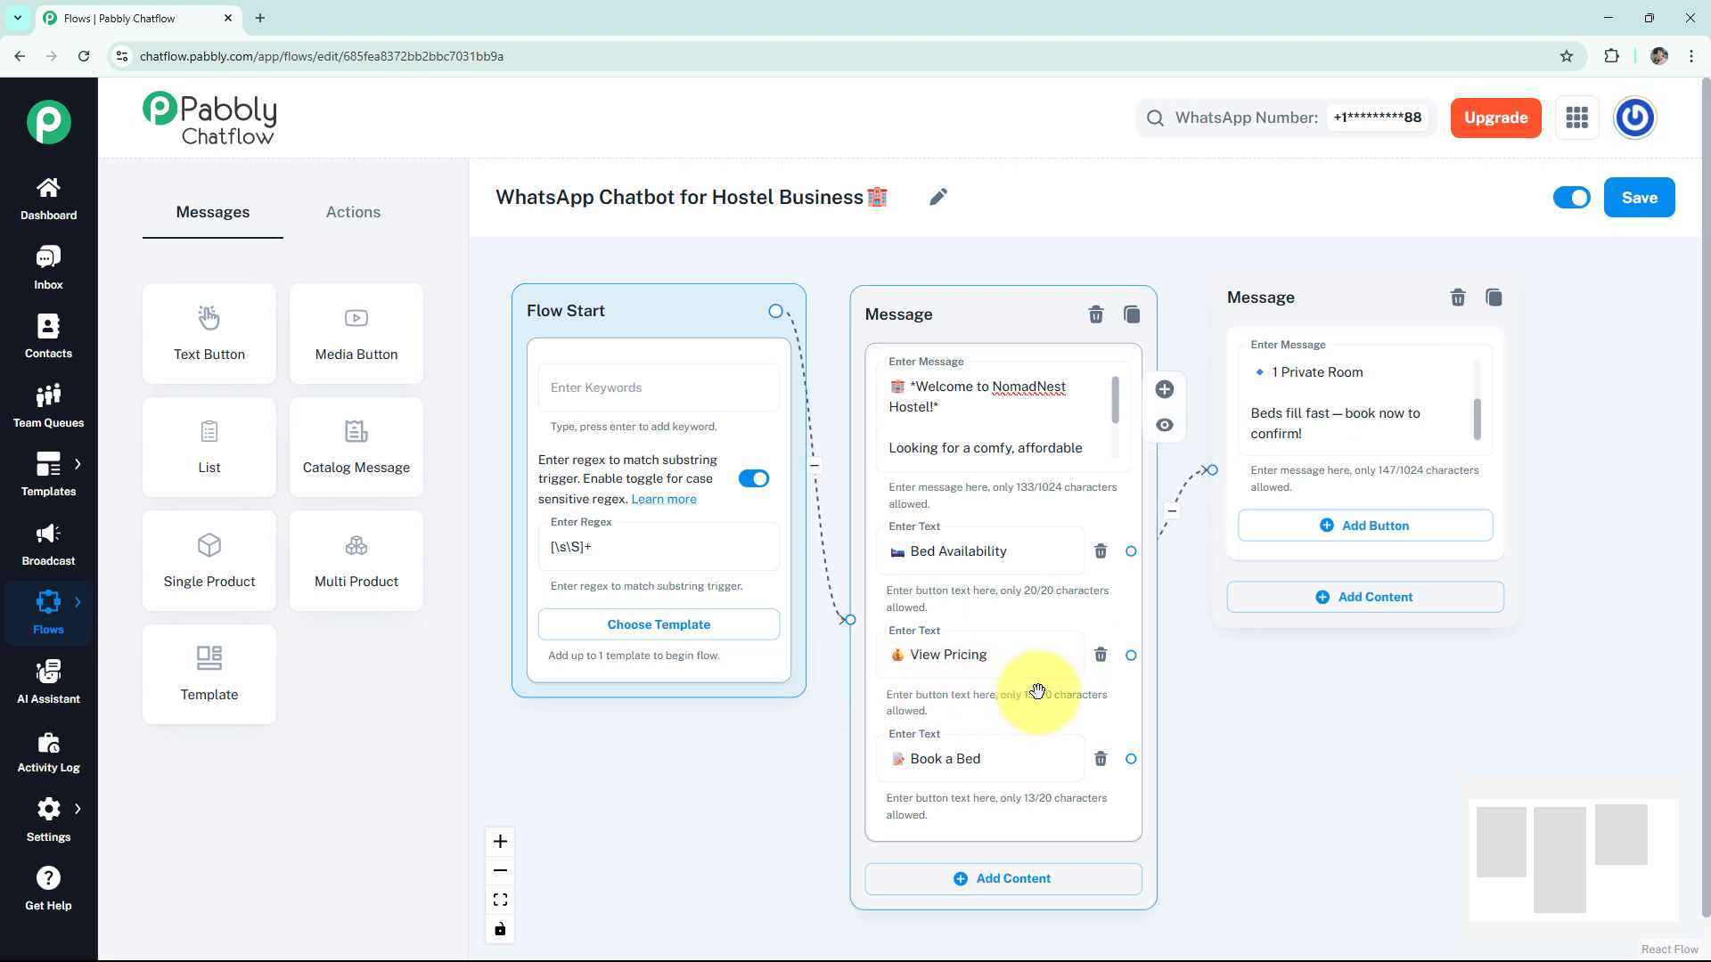
- Connect a Text + Button message to View Pricing with rates ₹499 dorm, ₹599 female dorm and ₹1,299 private room, and preview it
drag(1131, 656, 1279, 713)
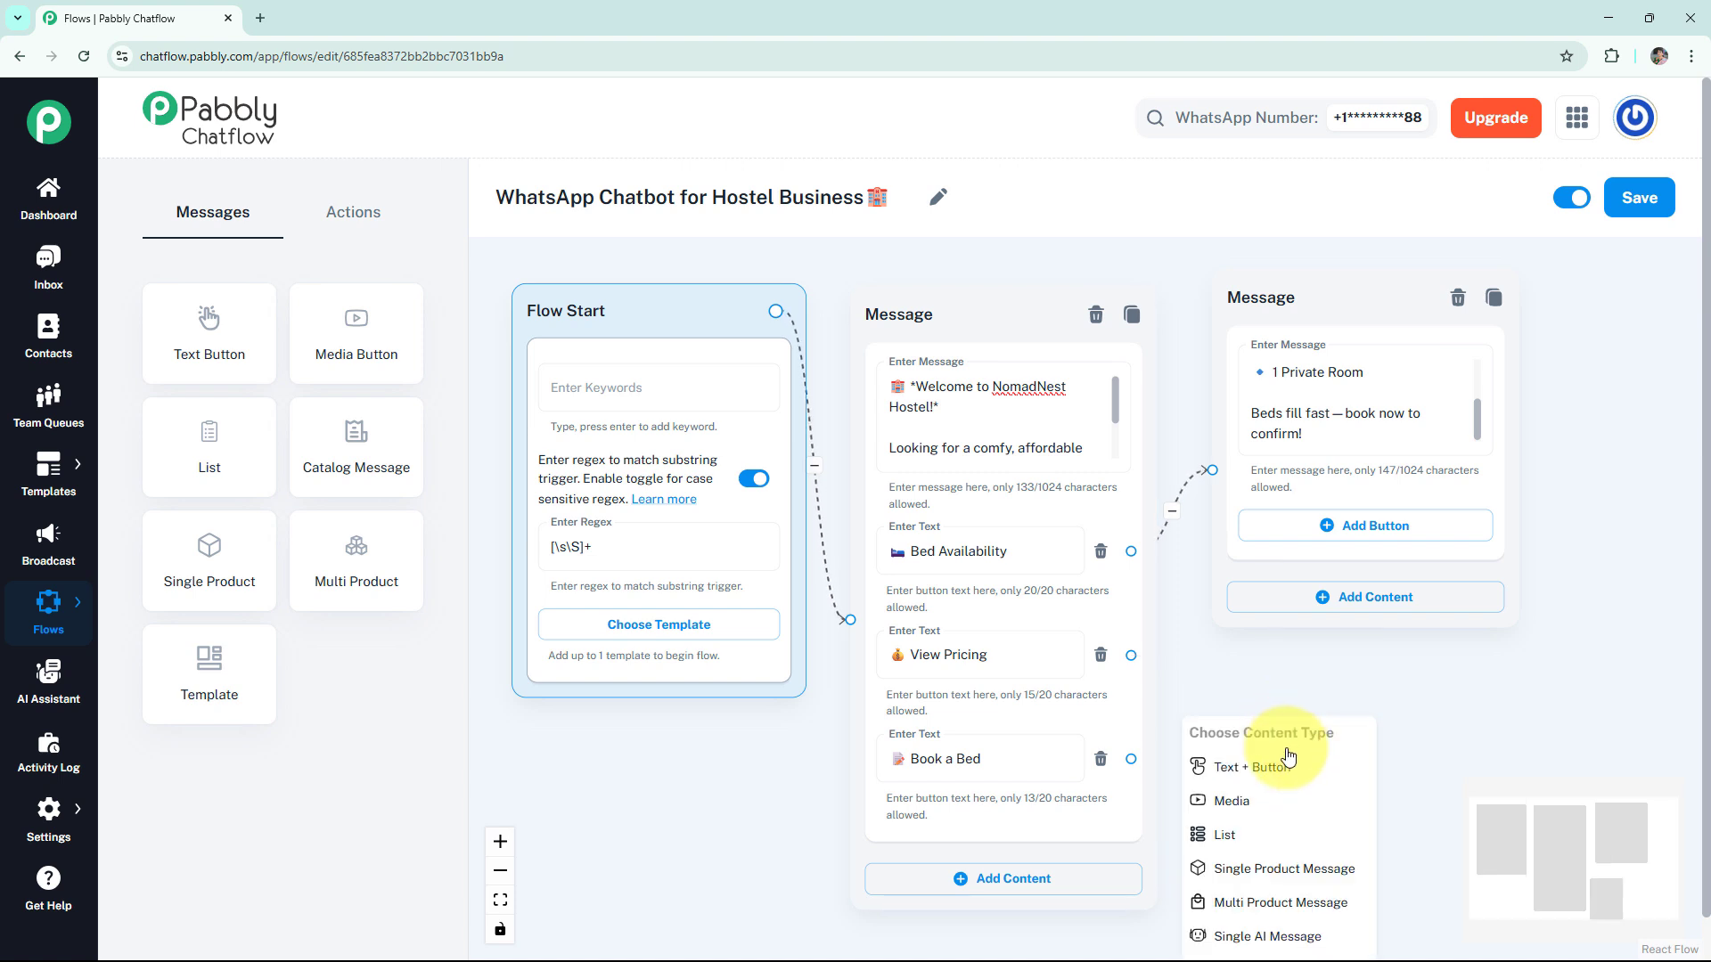
click(1287, 765)
click(1293, 753)
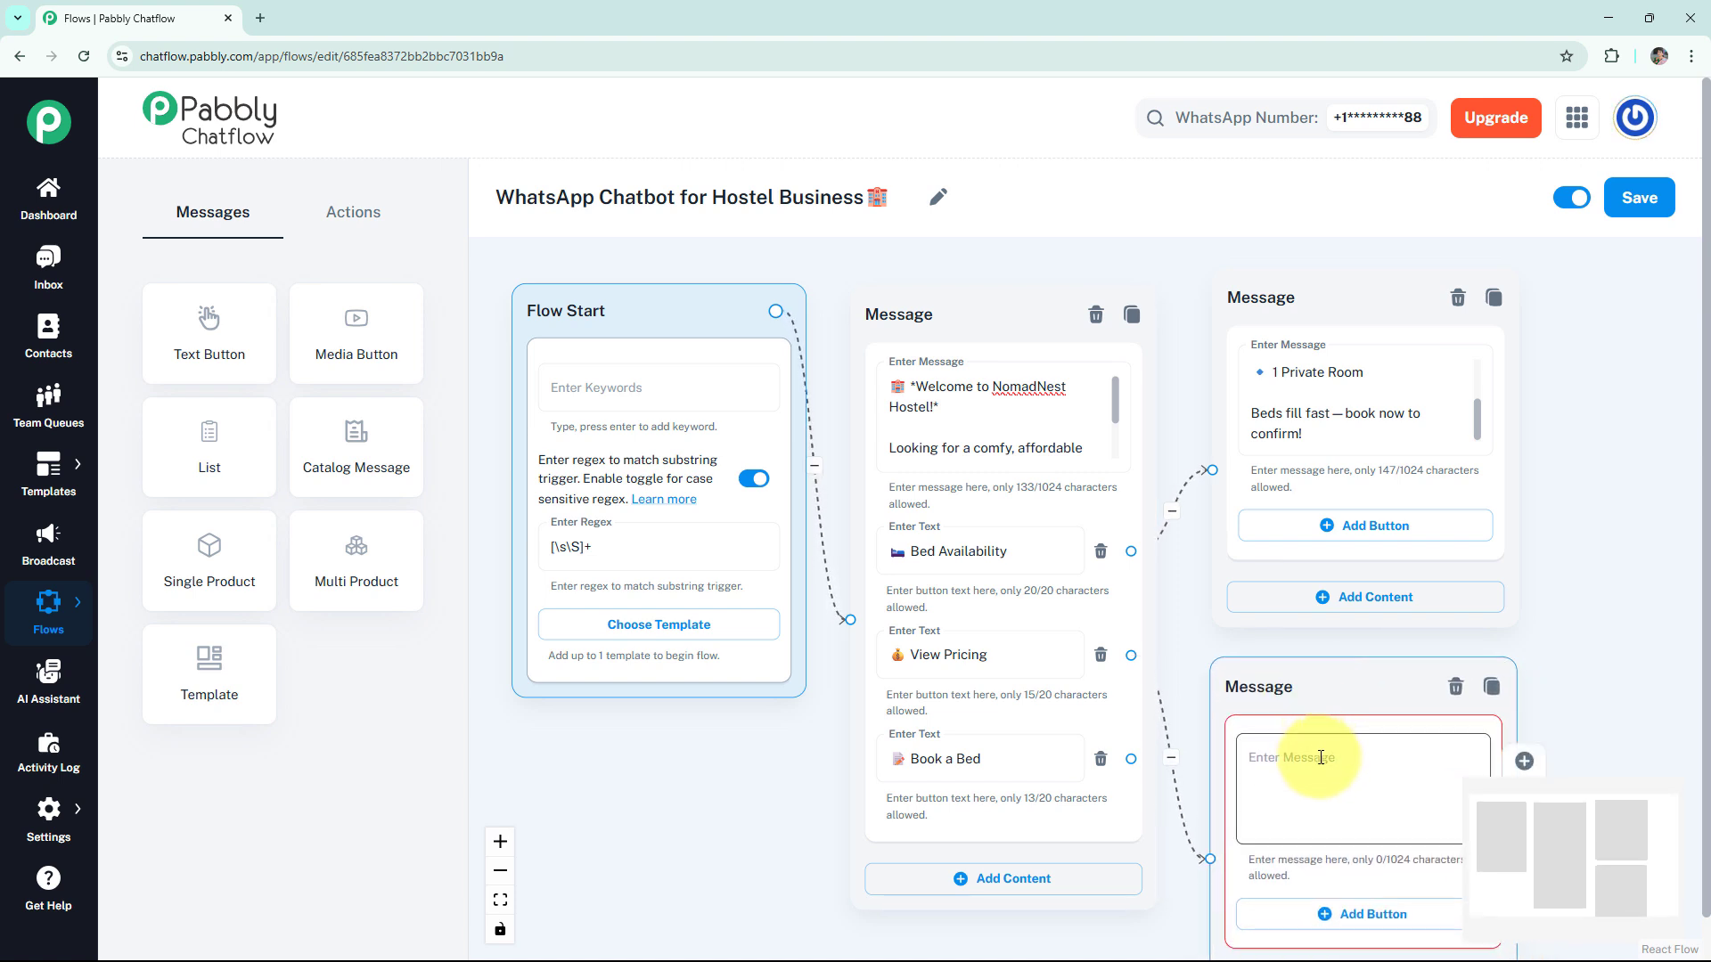
key(ctrl+v)
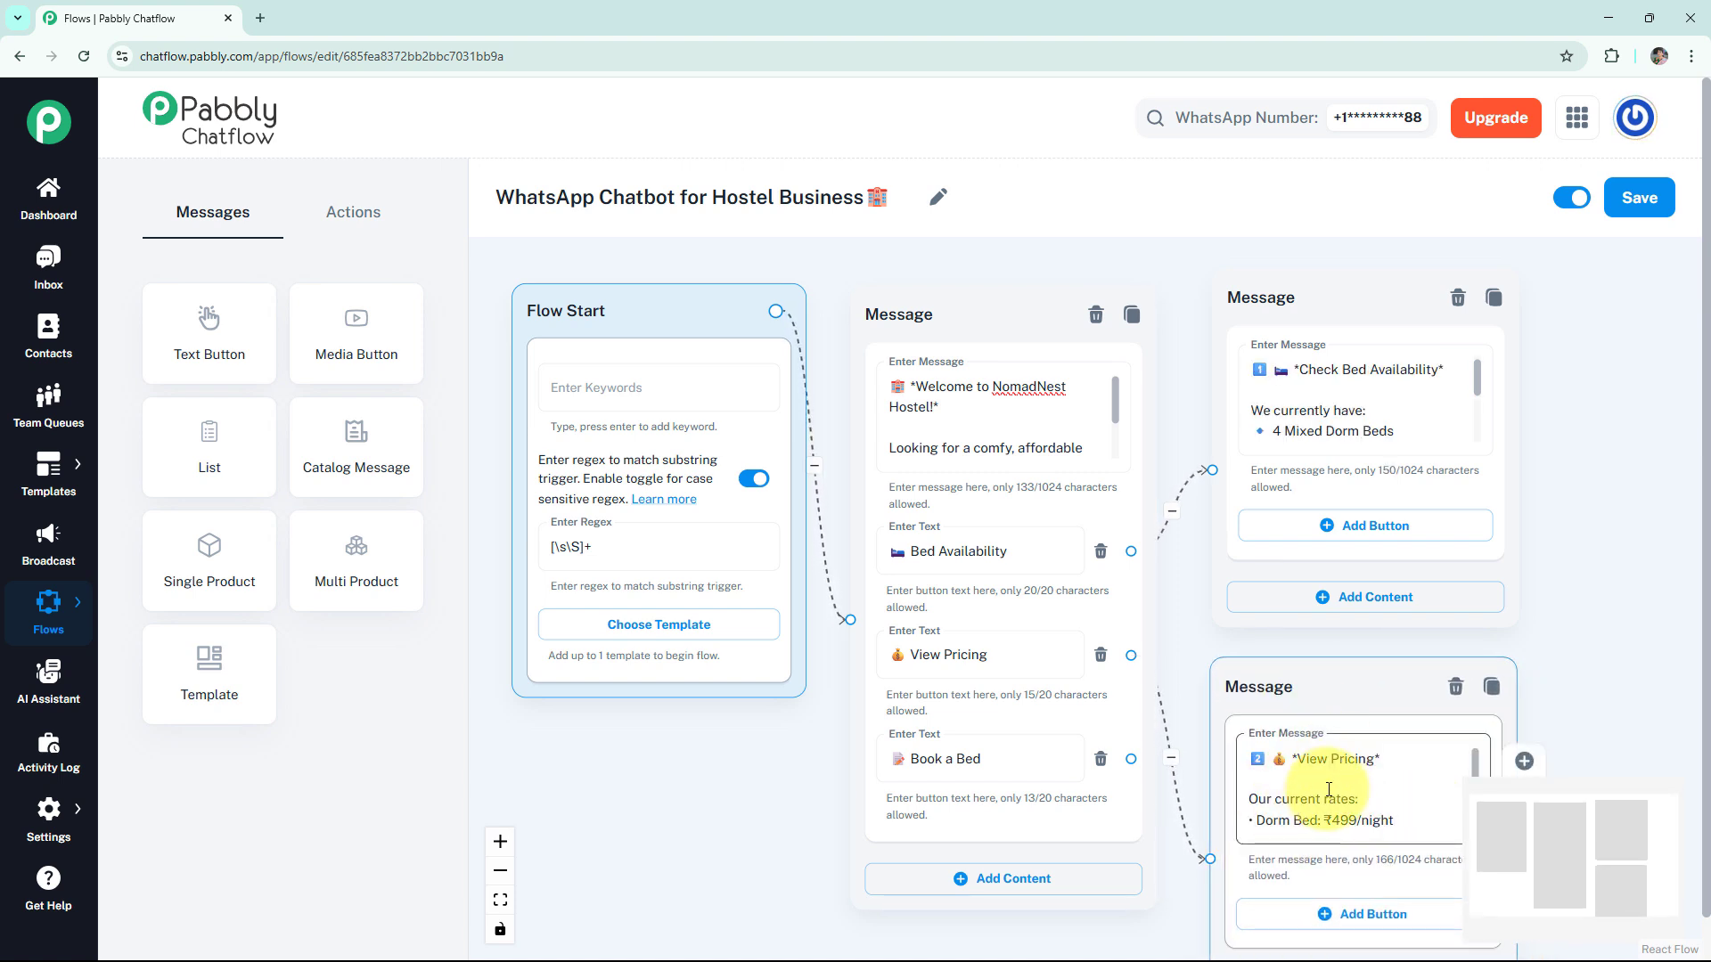
scroll(1490, 687, down, 2)
drag(1603, 627, 1382, 562)
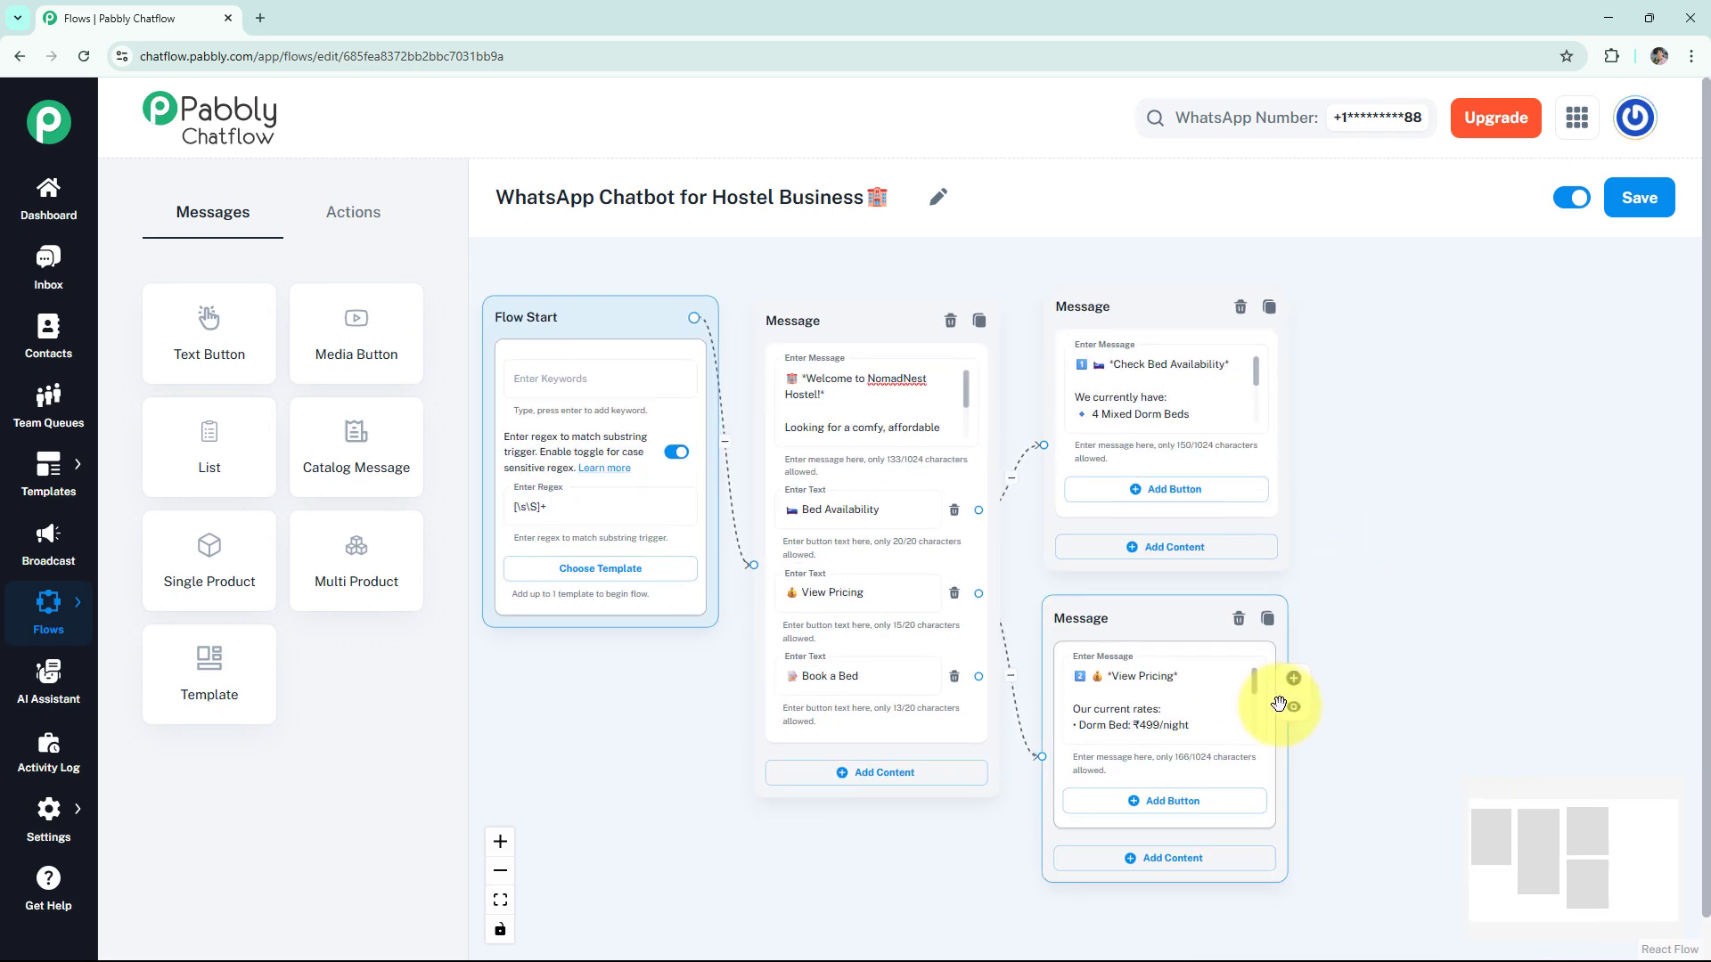
click(1271, 707)
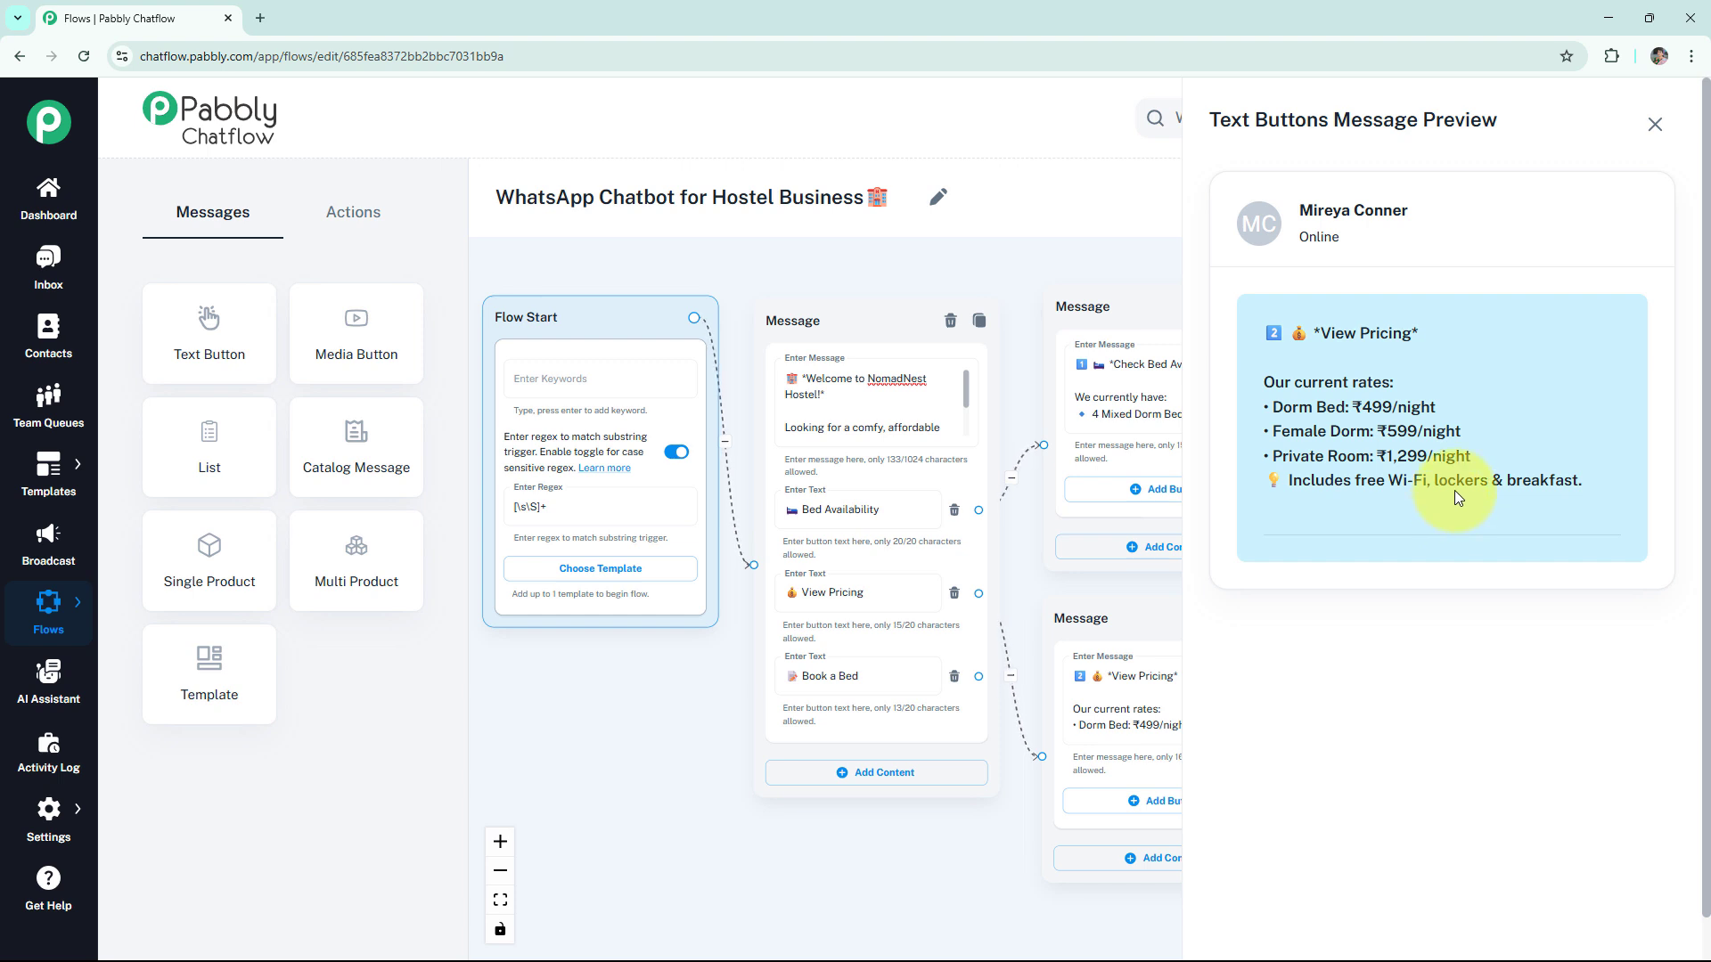
click(1655, 124)
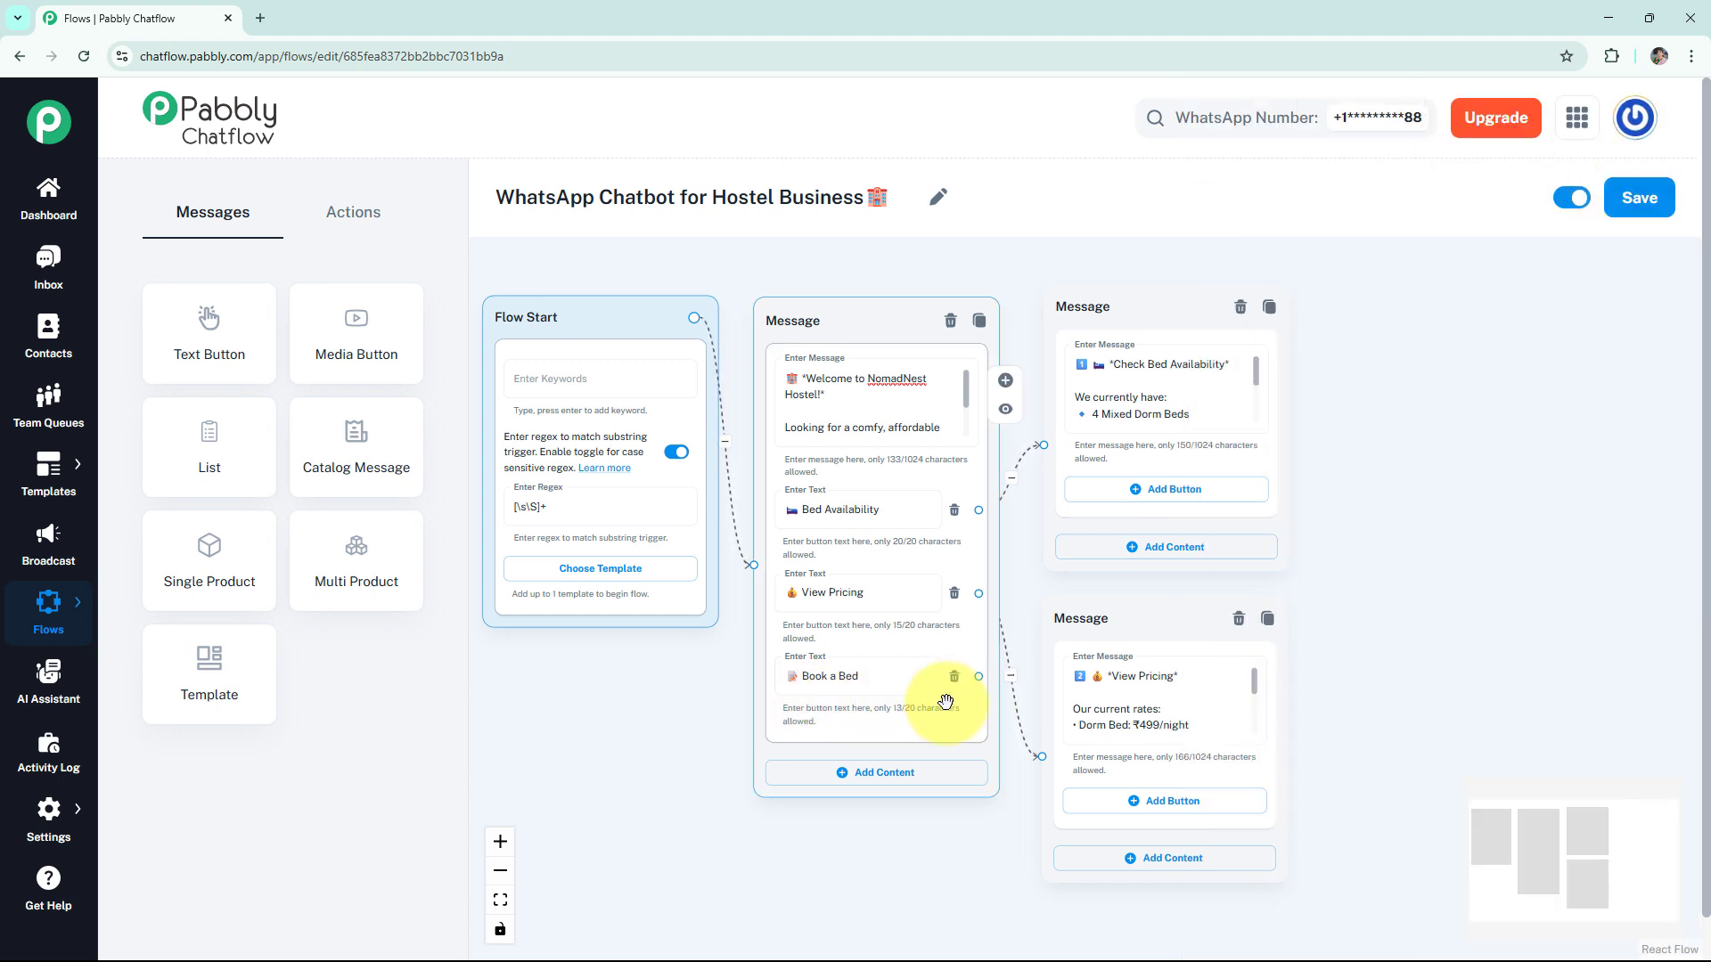
- Add an Ask Question node linked from Book a Bed, with the "*Book a Bed*" message requesting "Check-in & Check-out Dates"
click(355, 207)
drag(382, 452, 1434, 434)
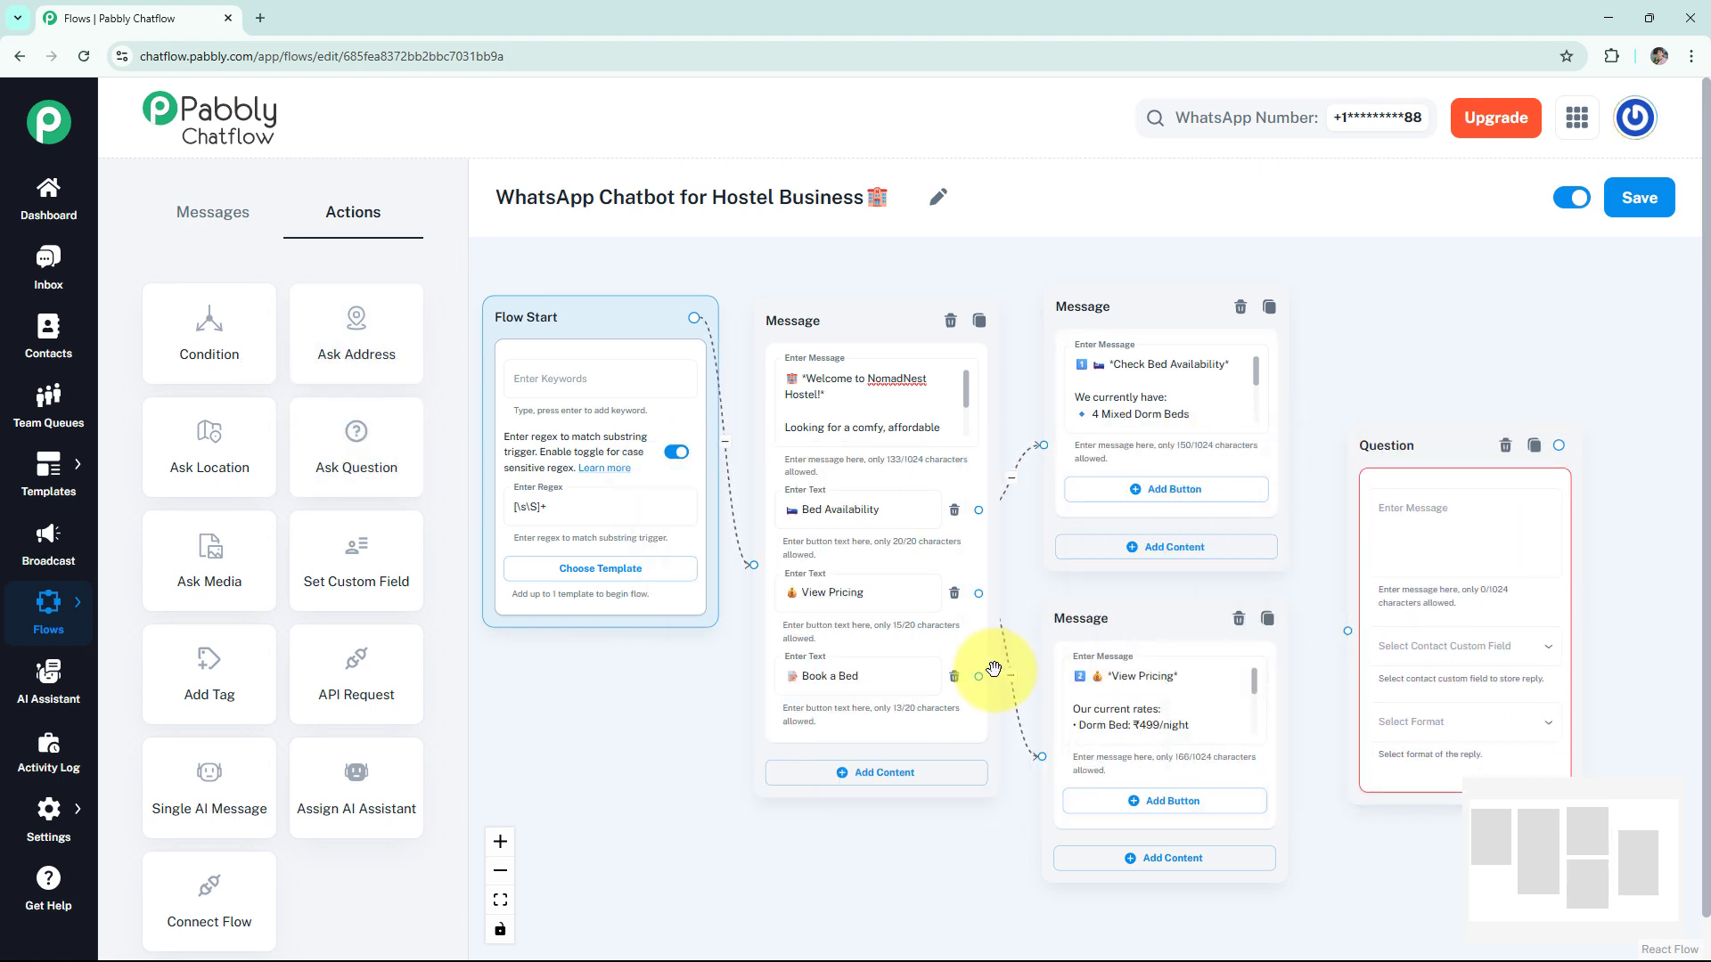
drag(978, 674, 1348, 631)
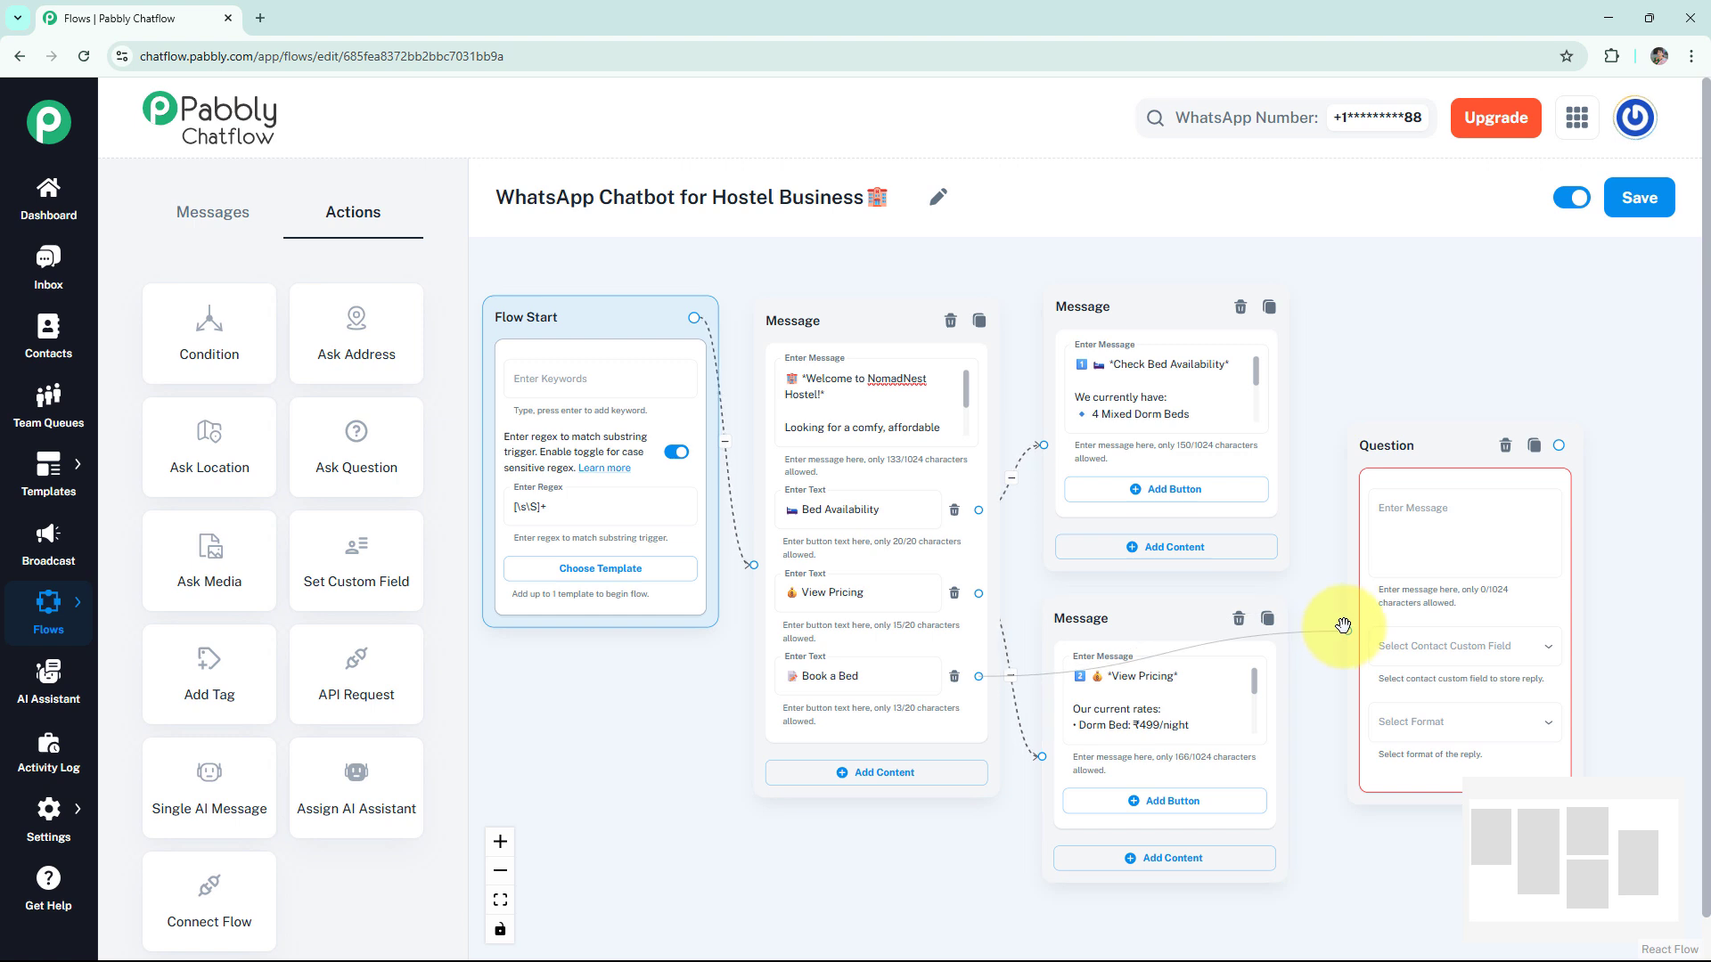
click(1444, 532)
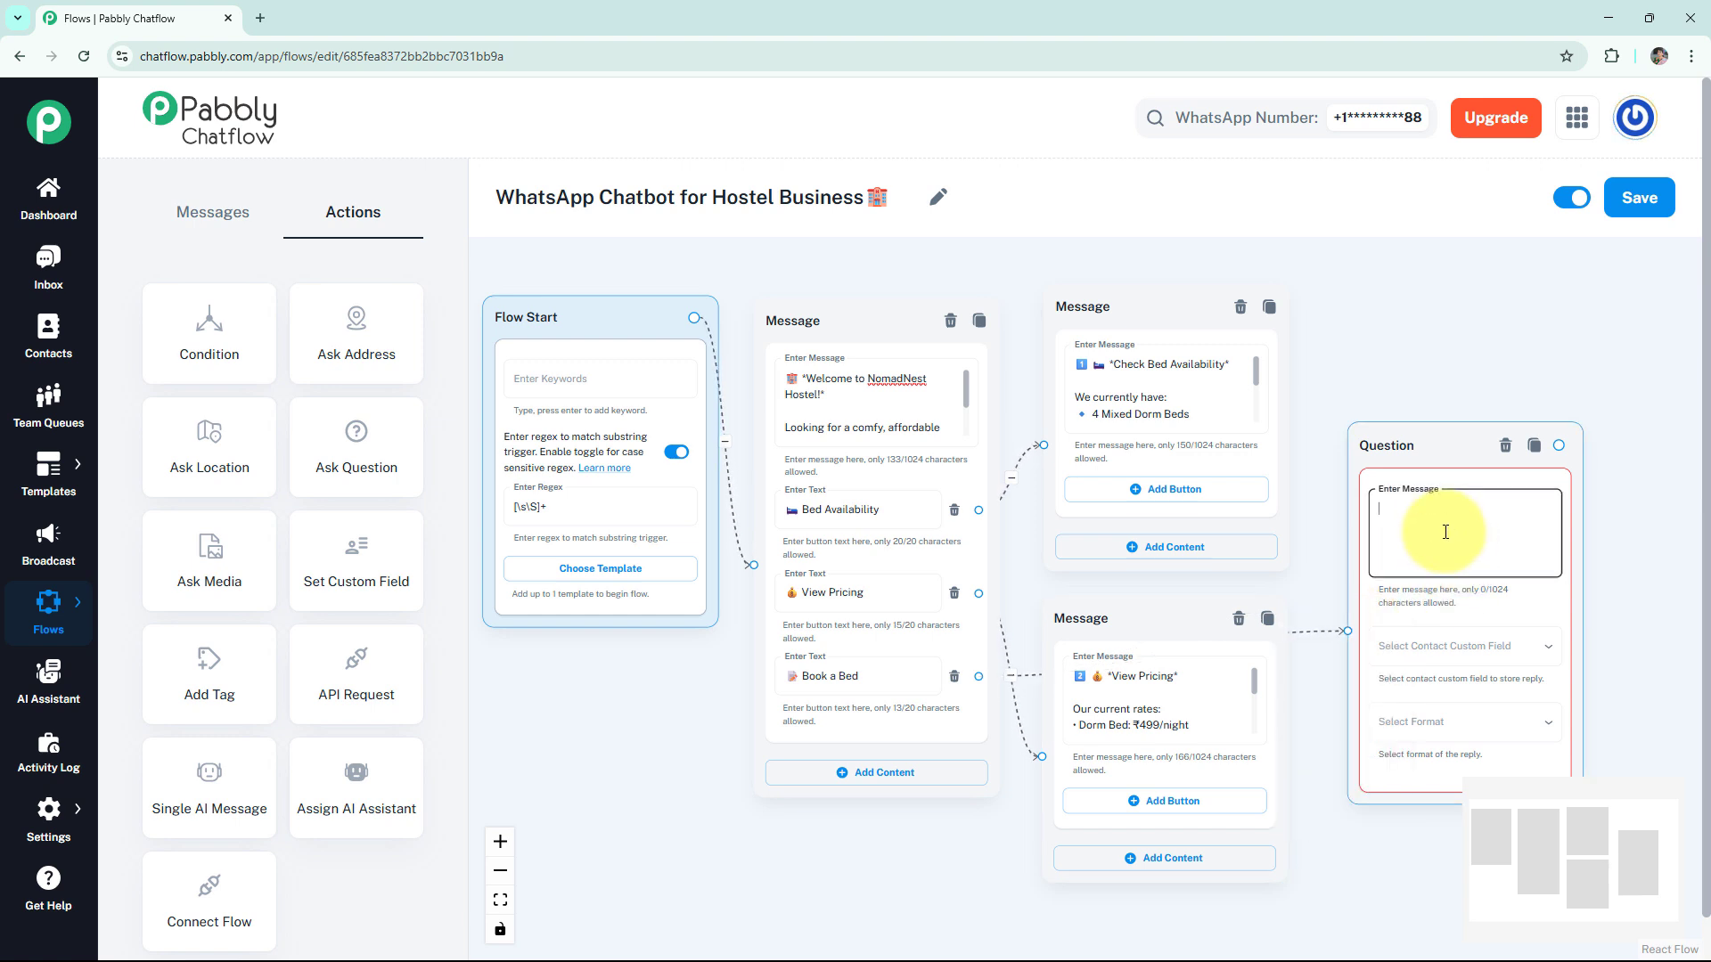
key(ctrl+v)
key(Tab)
click(1551, 528)
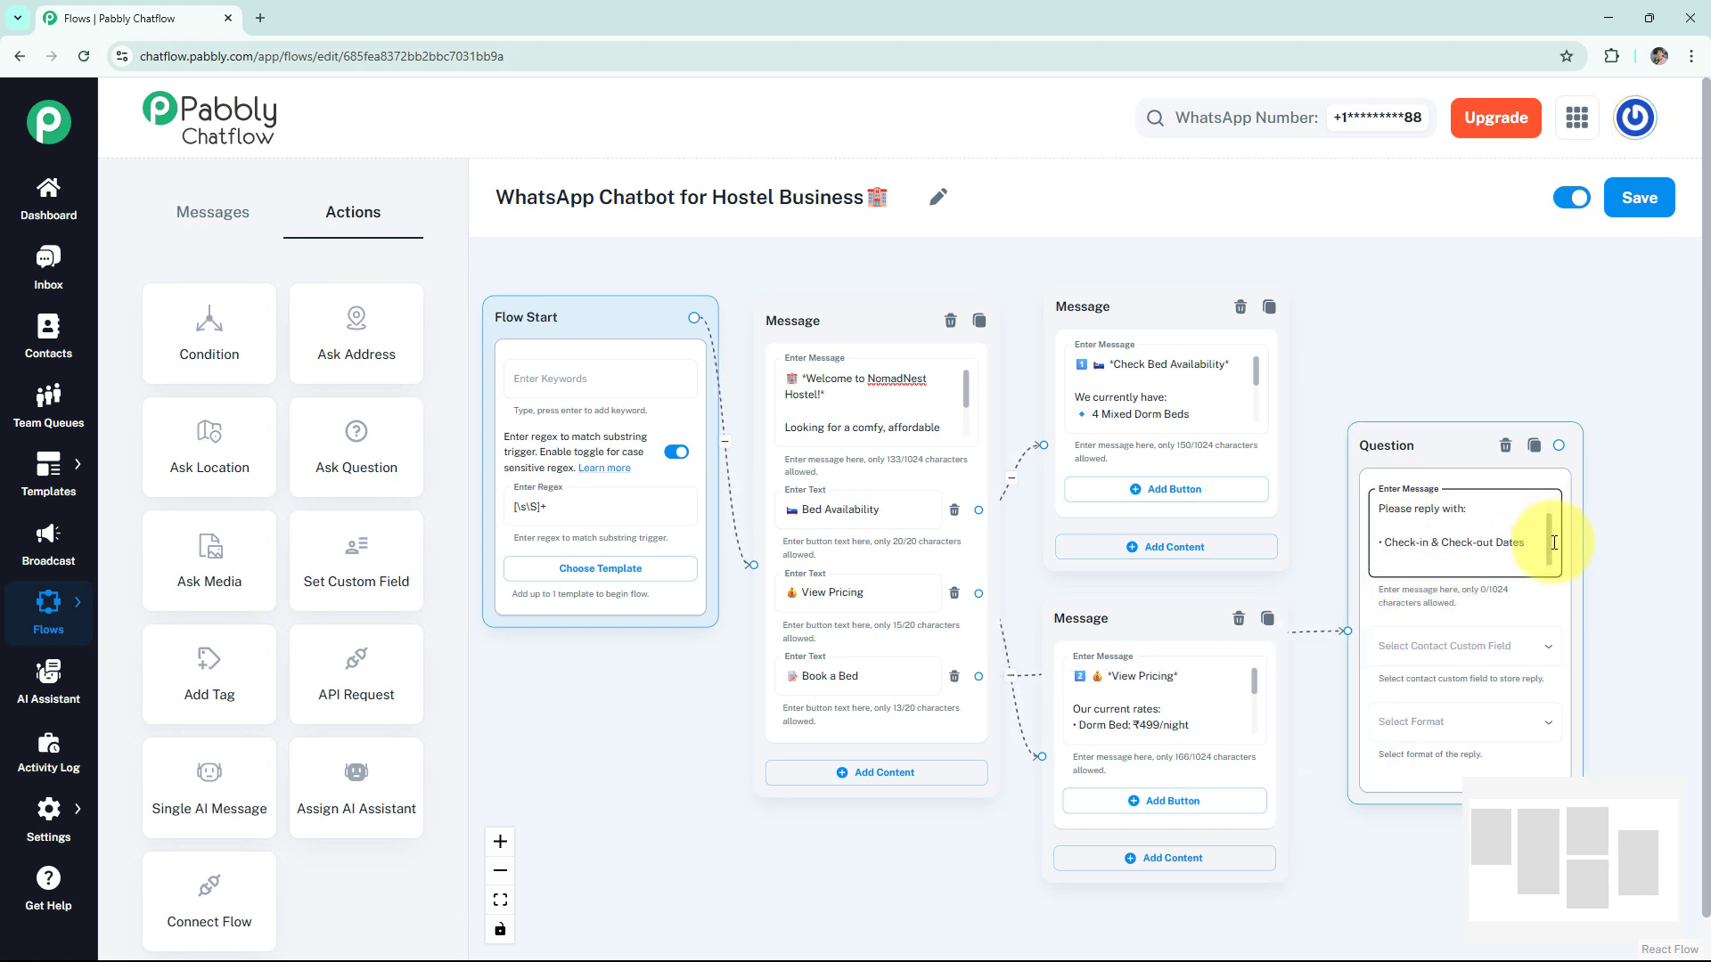
- Store the check-in and check-out reply in the Date custom field, with Date format and 2 attempts
click(1445, 653)
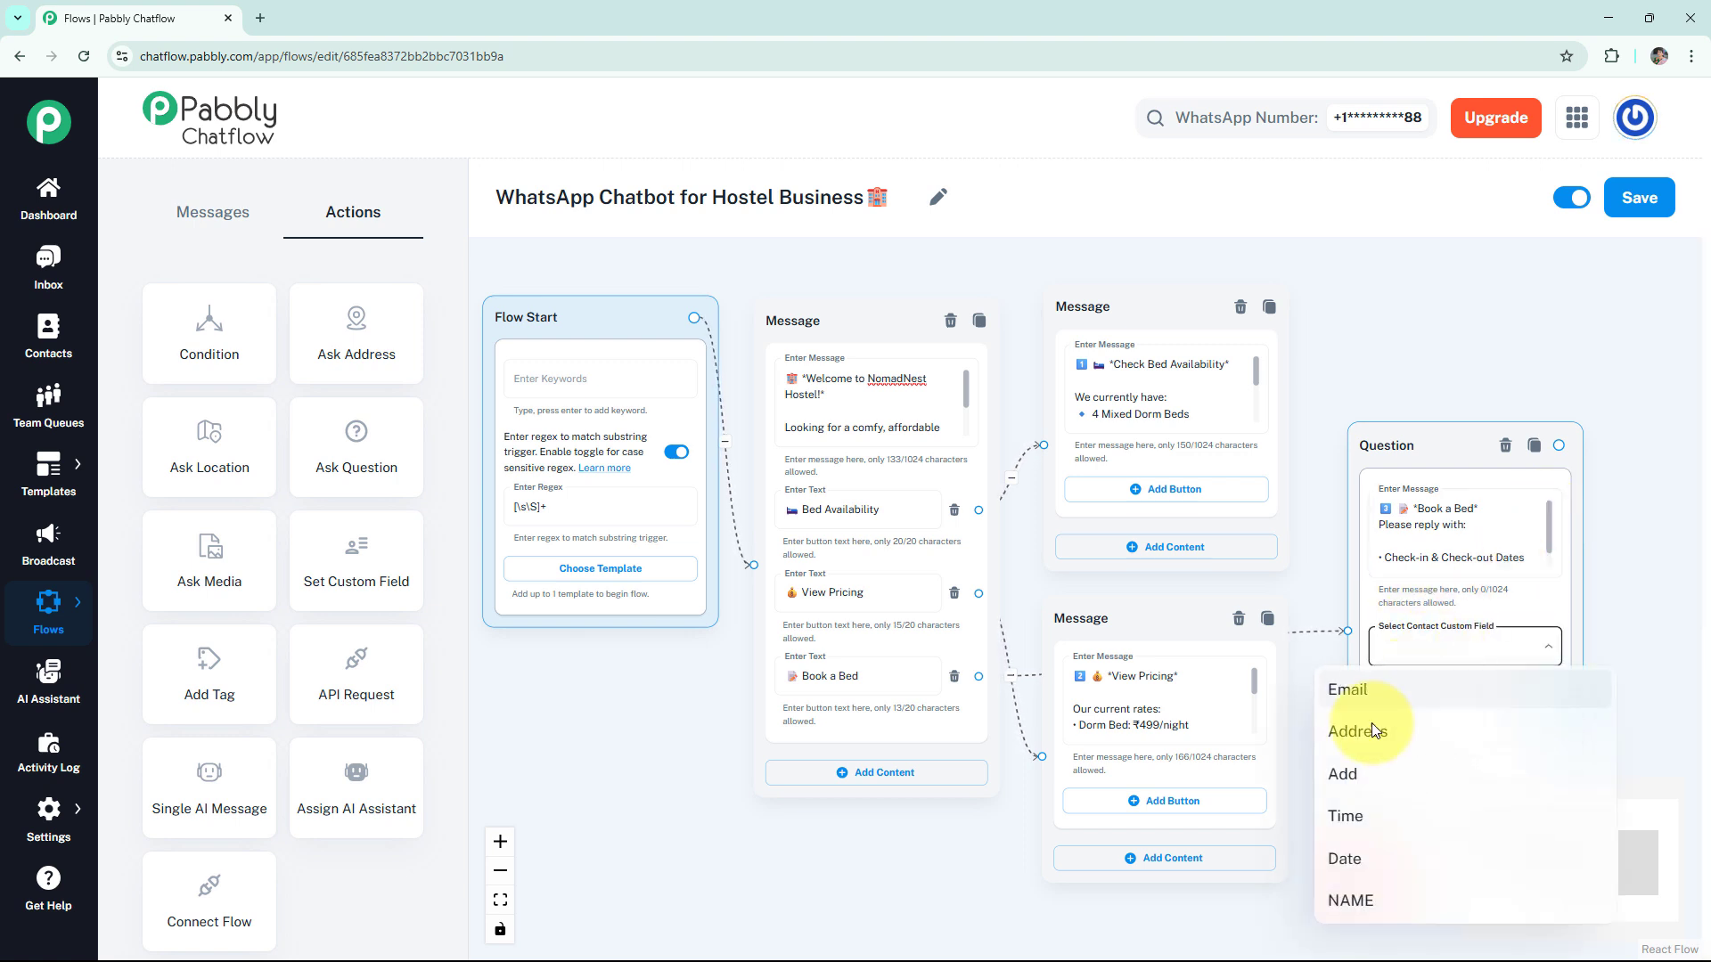
click(1359, 857)
click(1426, 713)
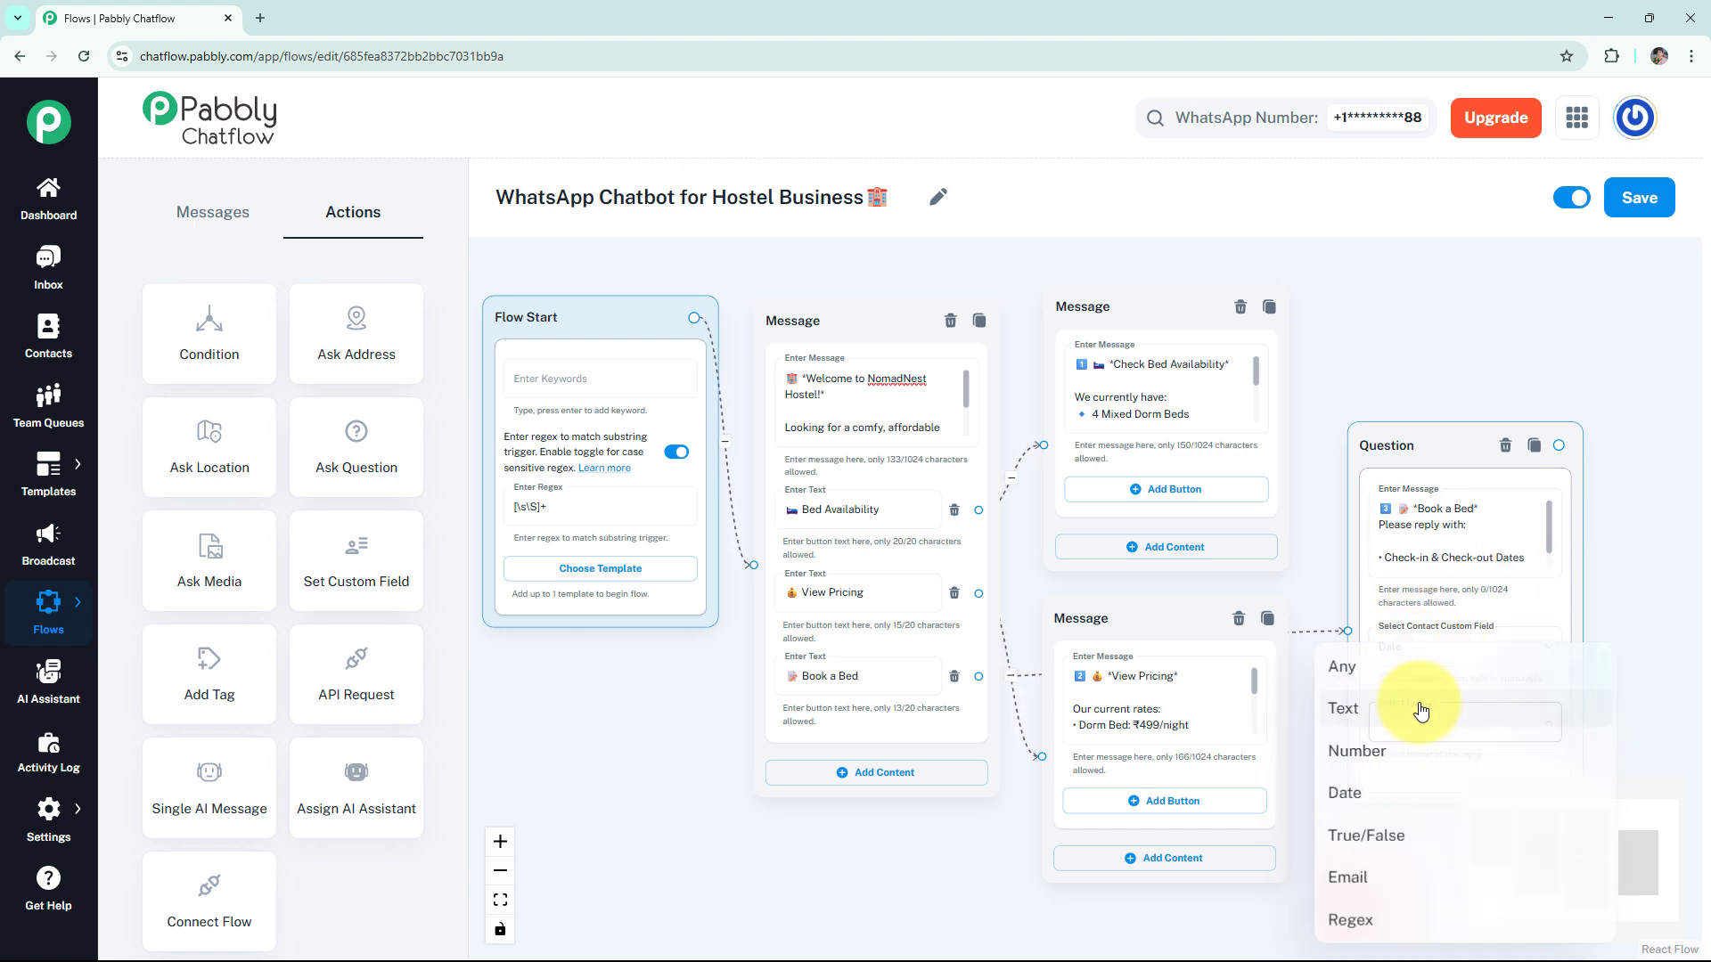
click(1368, 793)
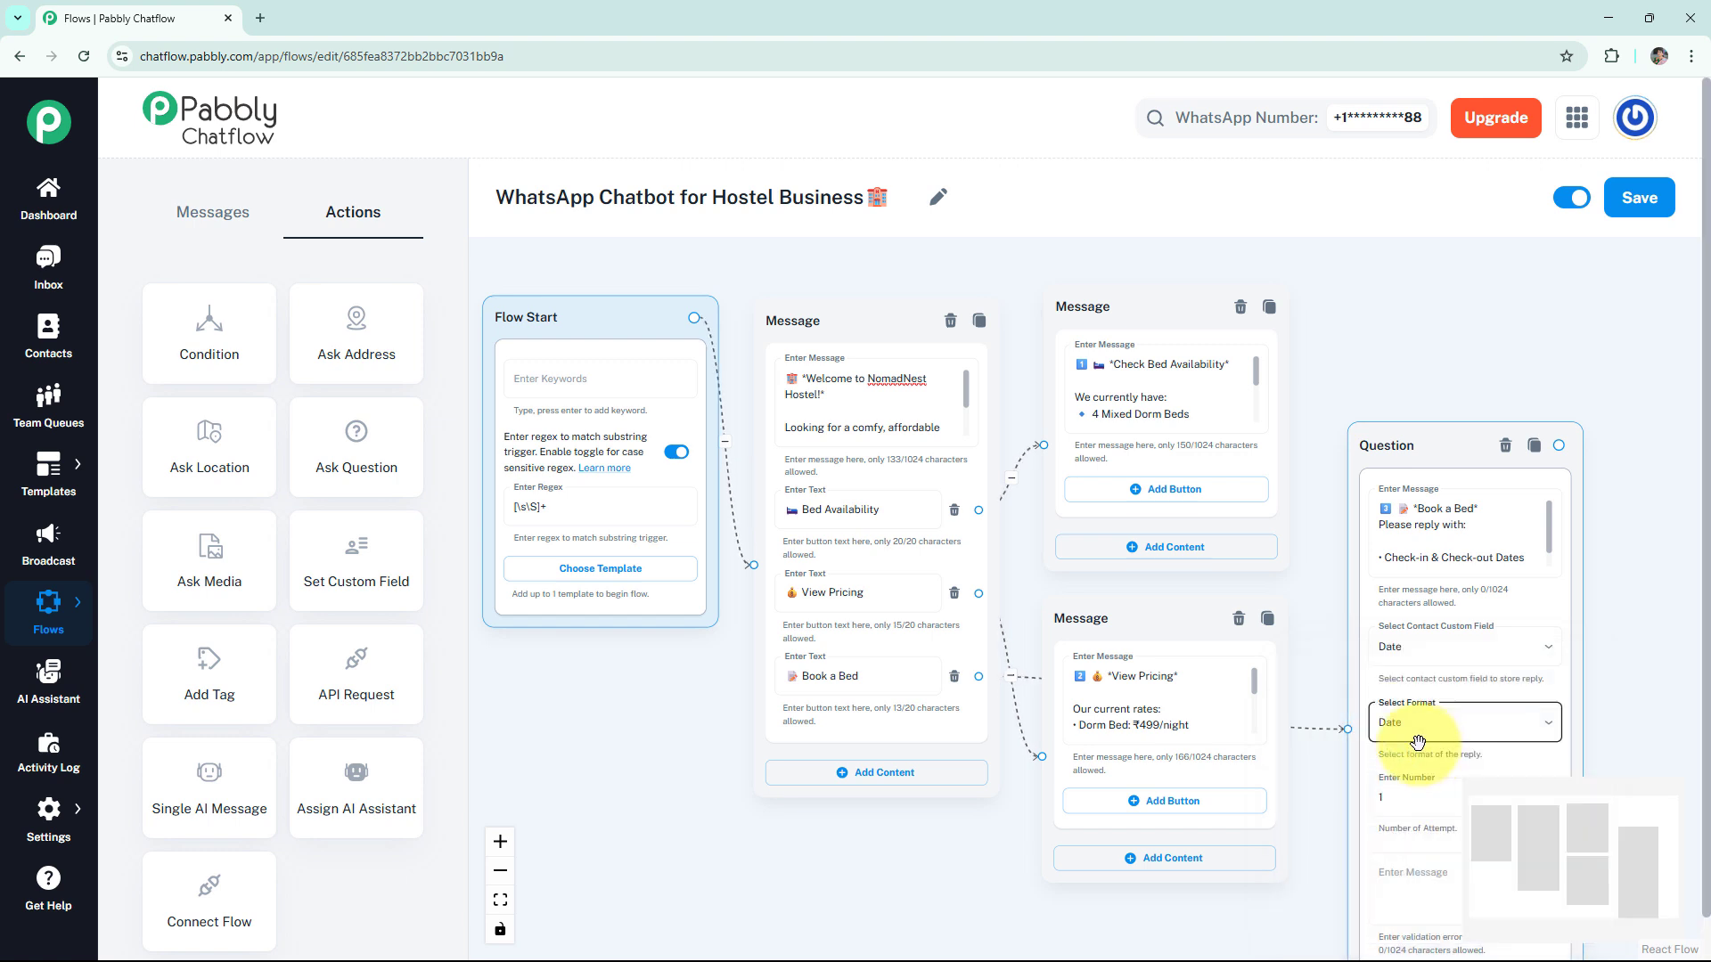
click(1403, 800)
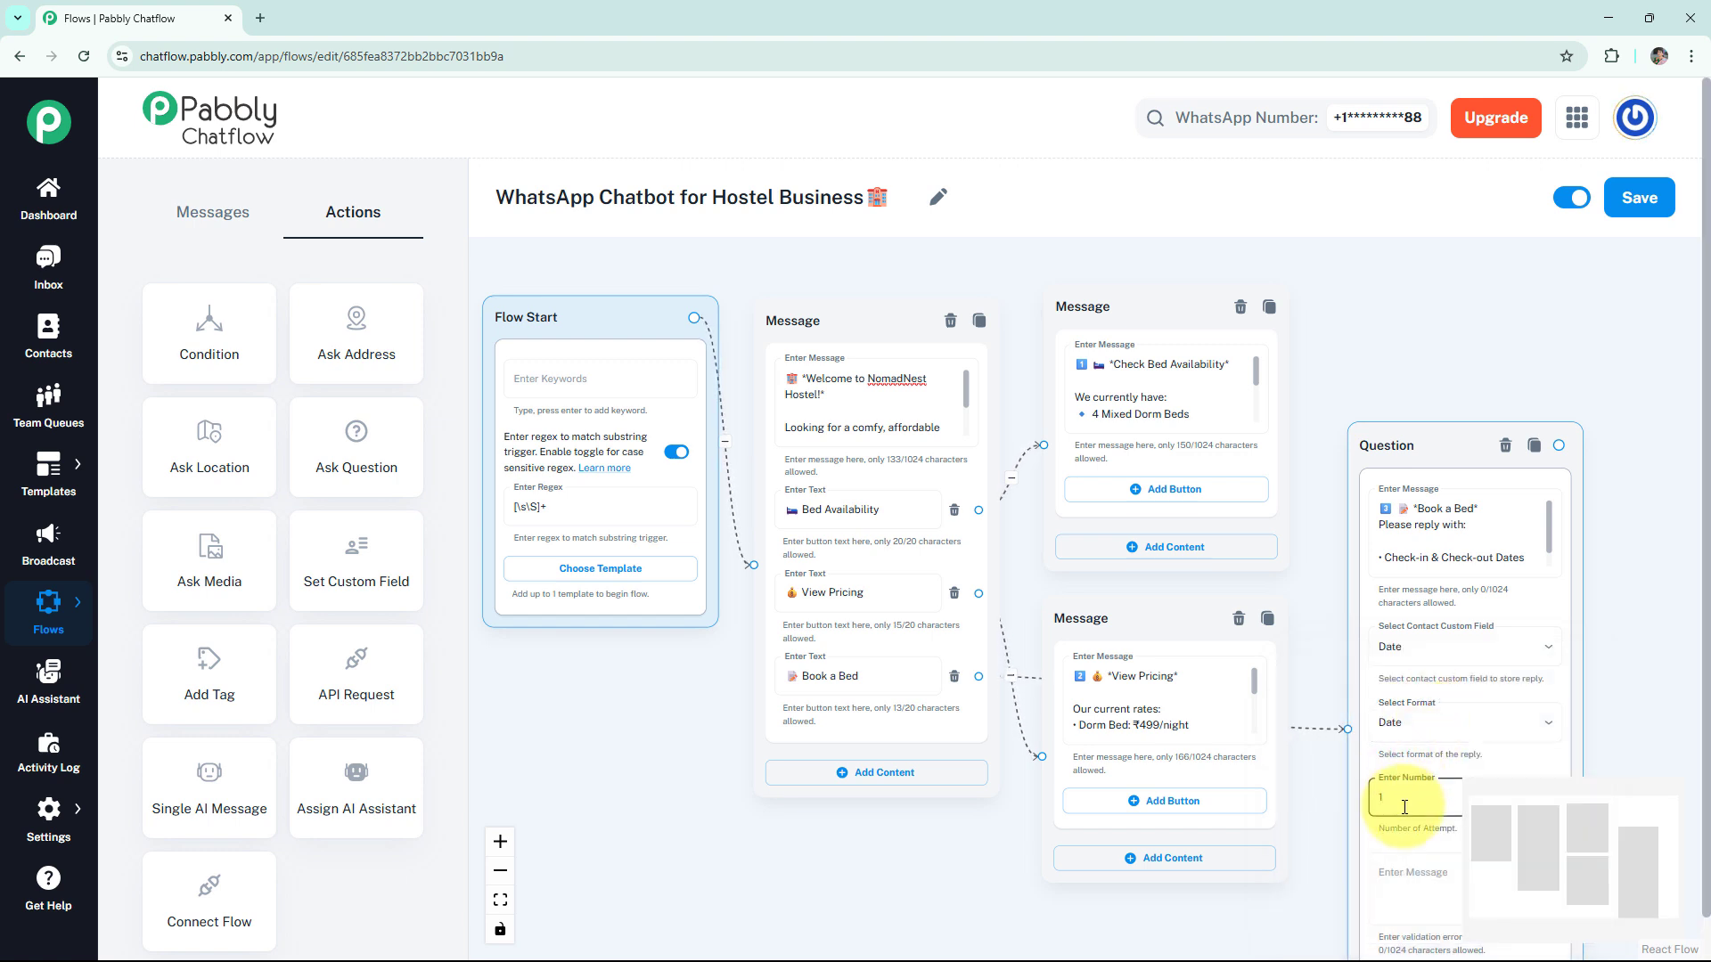
key(BackSpace)
text(2)
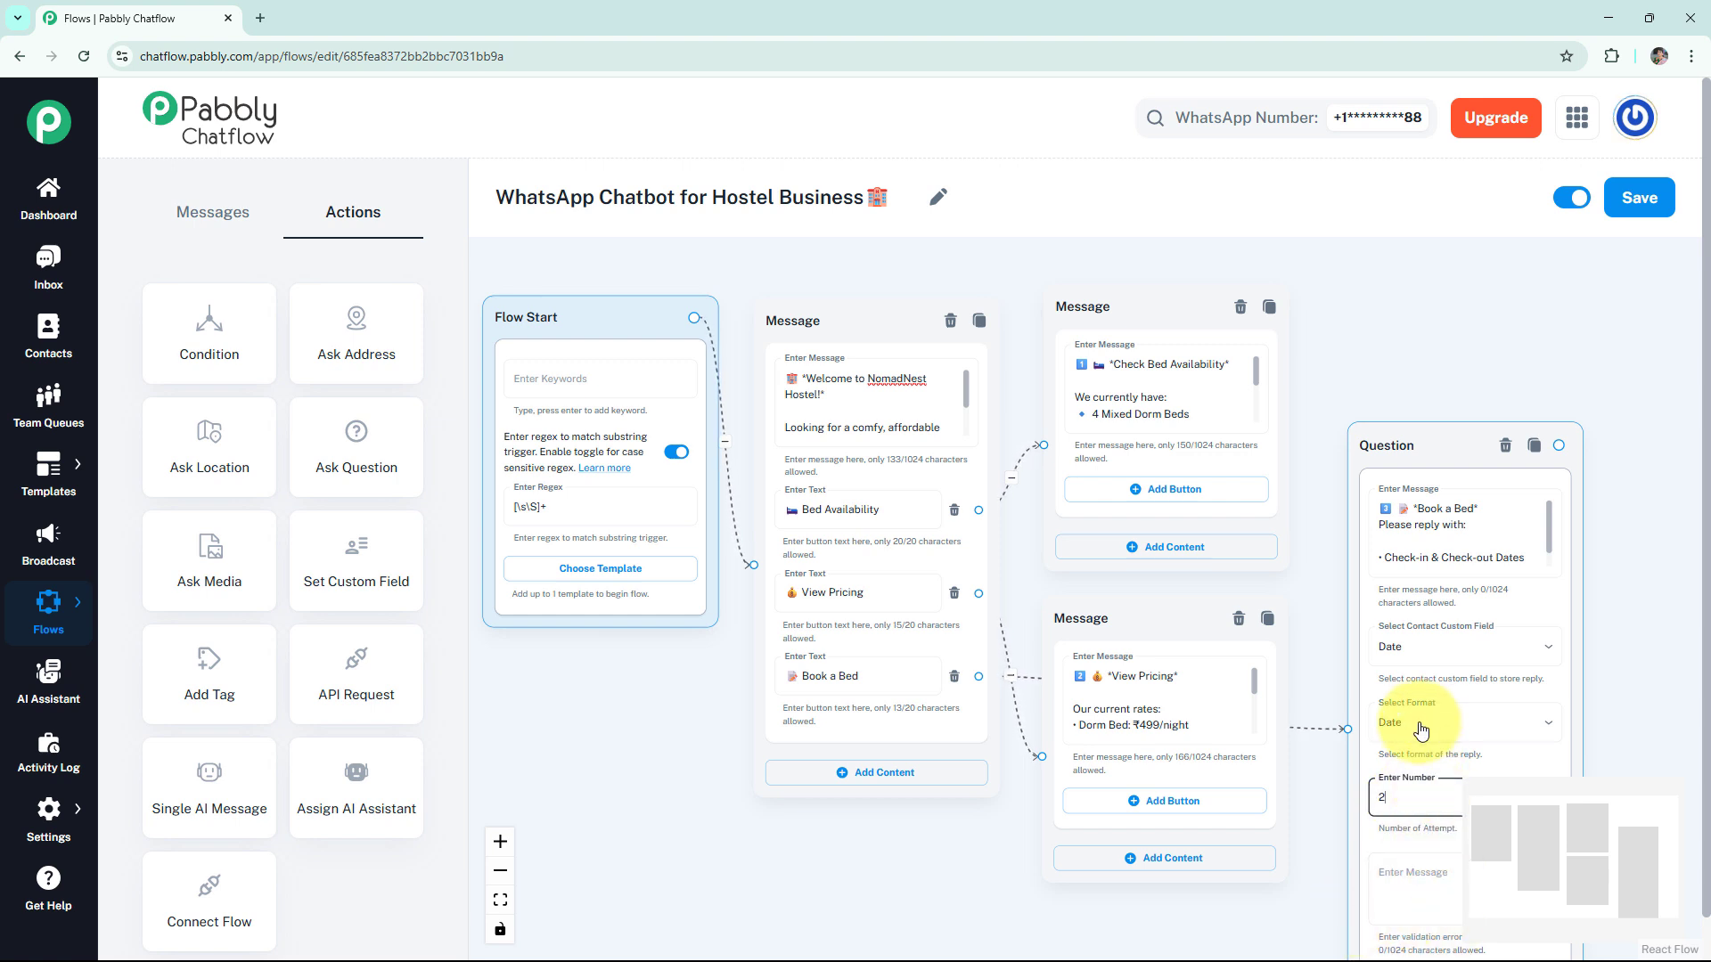
- Link a second Ask Question node after the dates question, requesting "Bed Type" and storing the reply in custom field Add with format Any
click(370, 459)
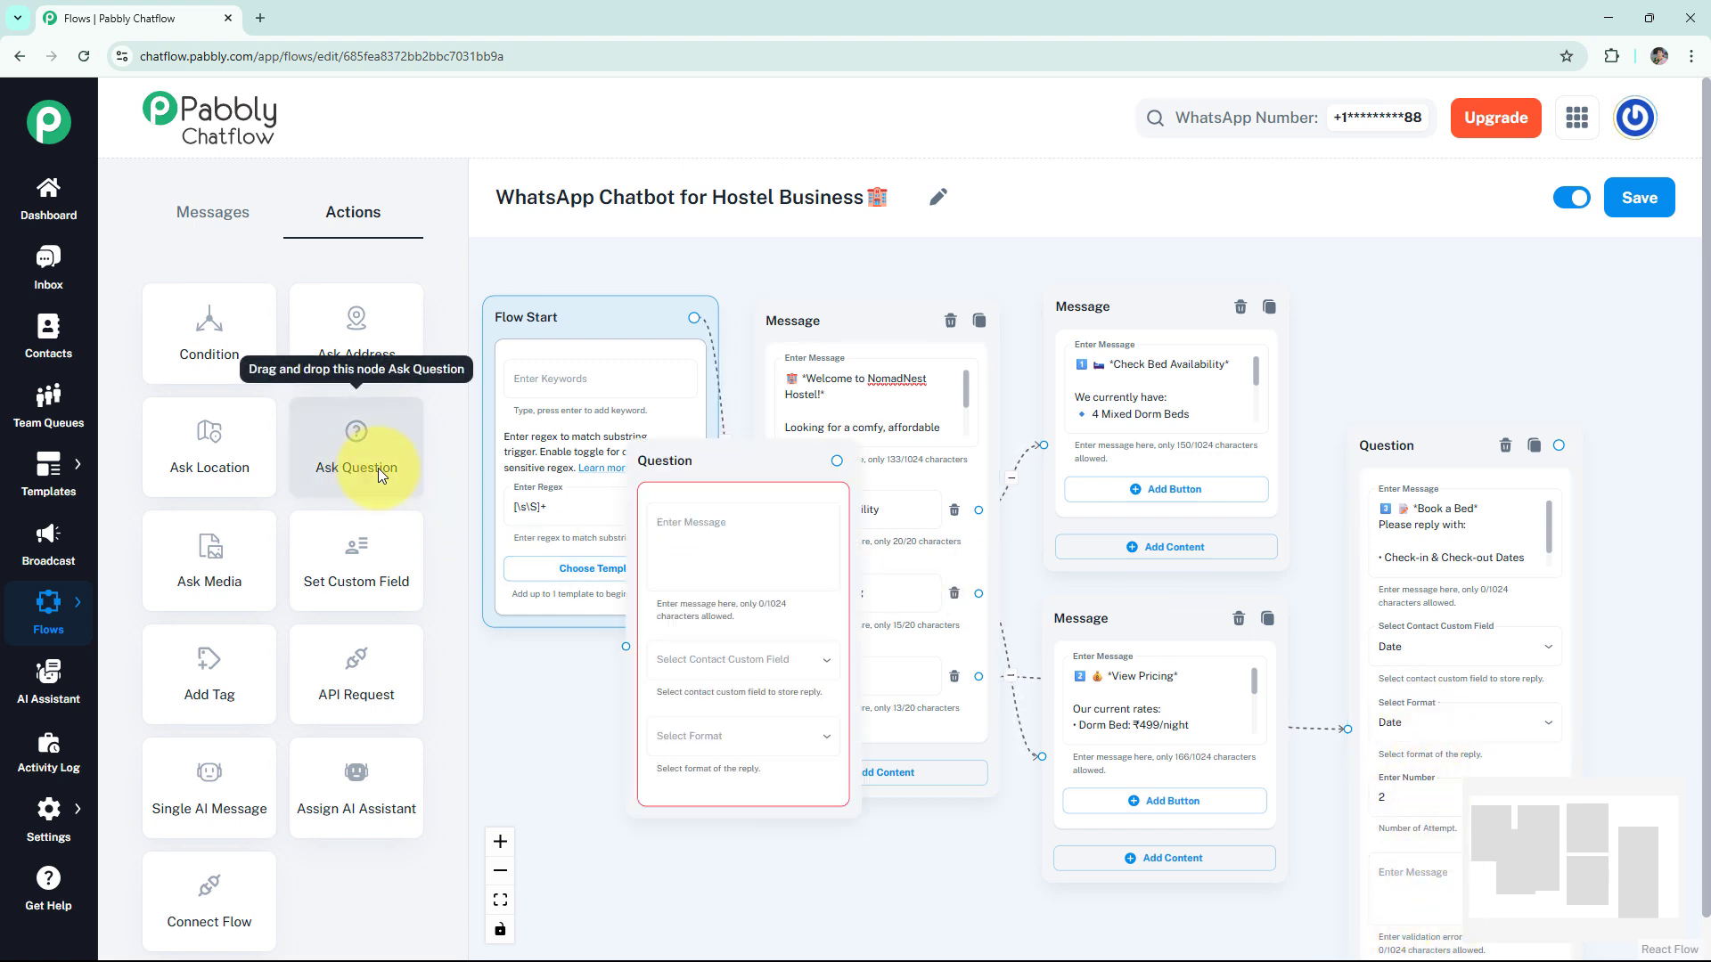
drag(675, 457, 1453, 433)
click(1461, 524)
key(ctrl+v)
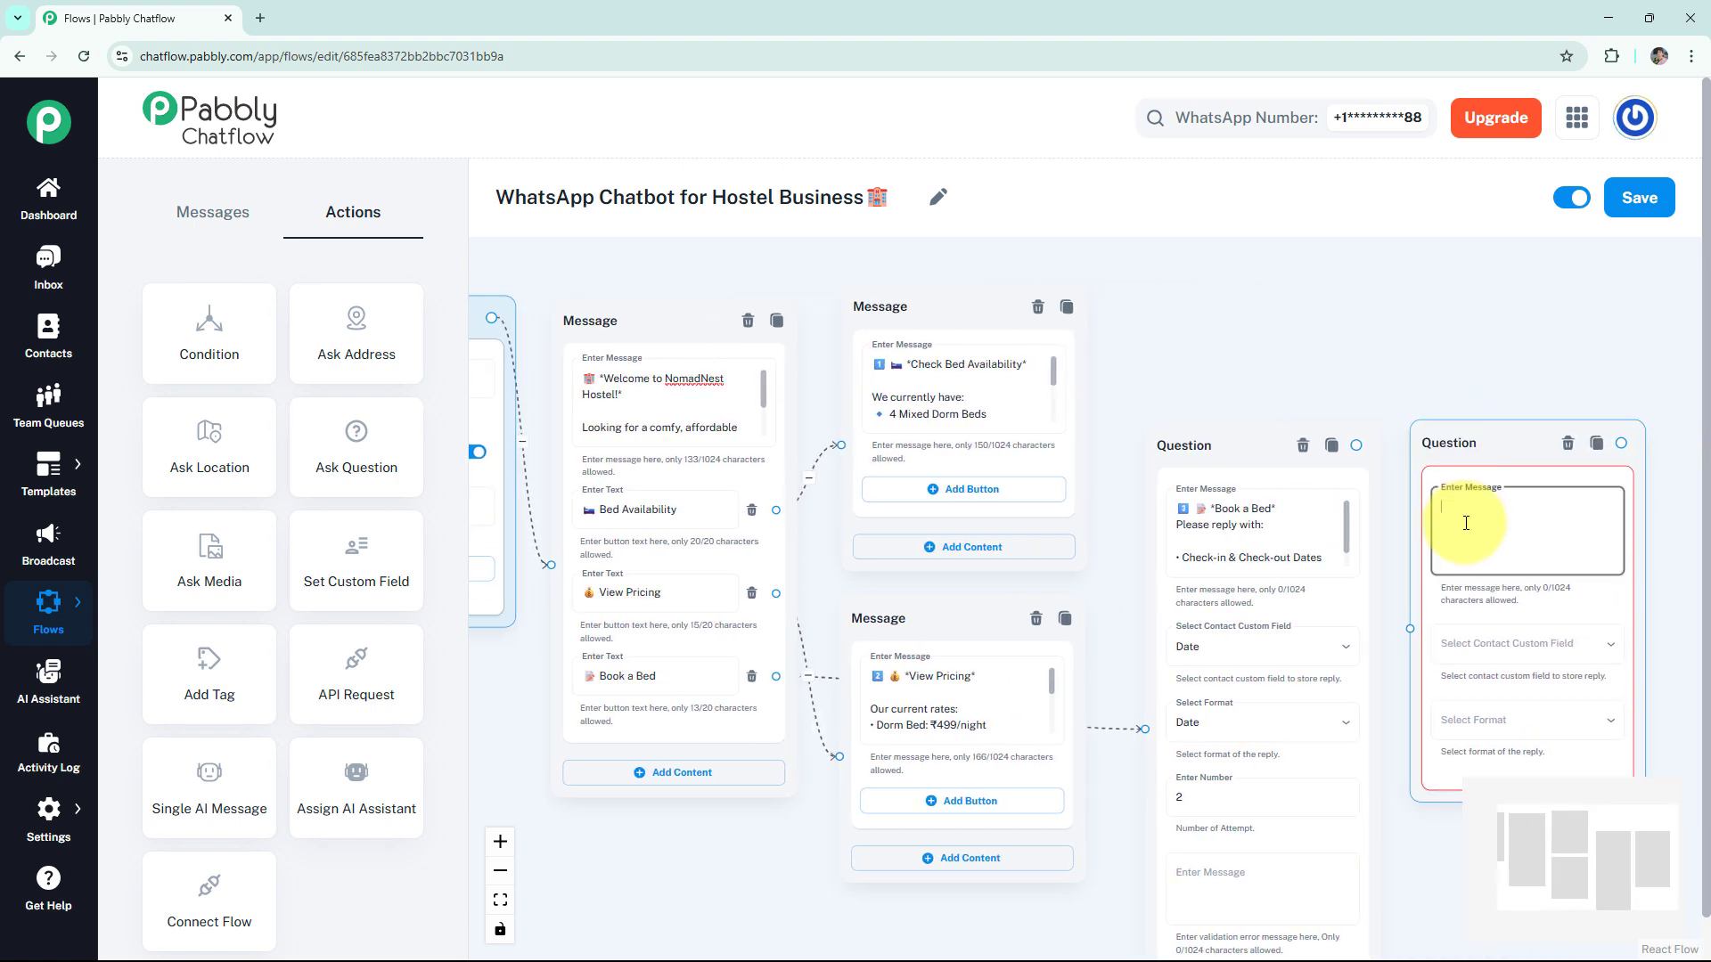
click(1511, 638)
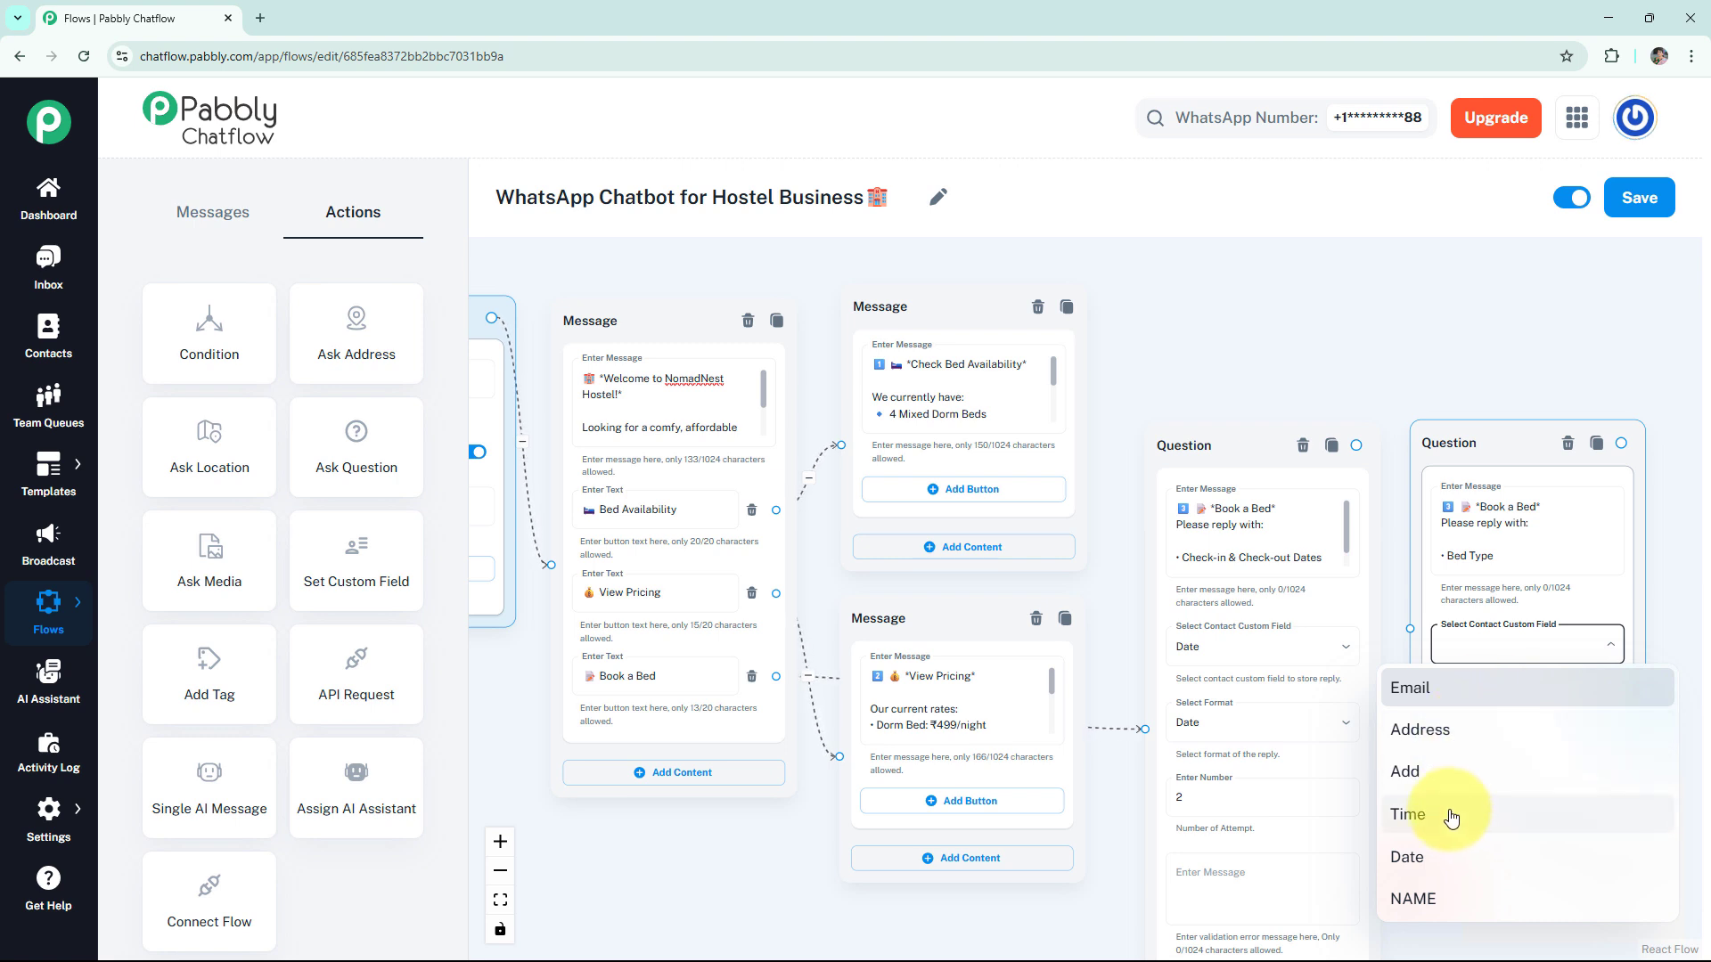
click(1453, 772)
click(1459, 720)
click(1450, 670)
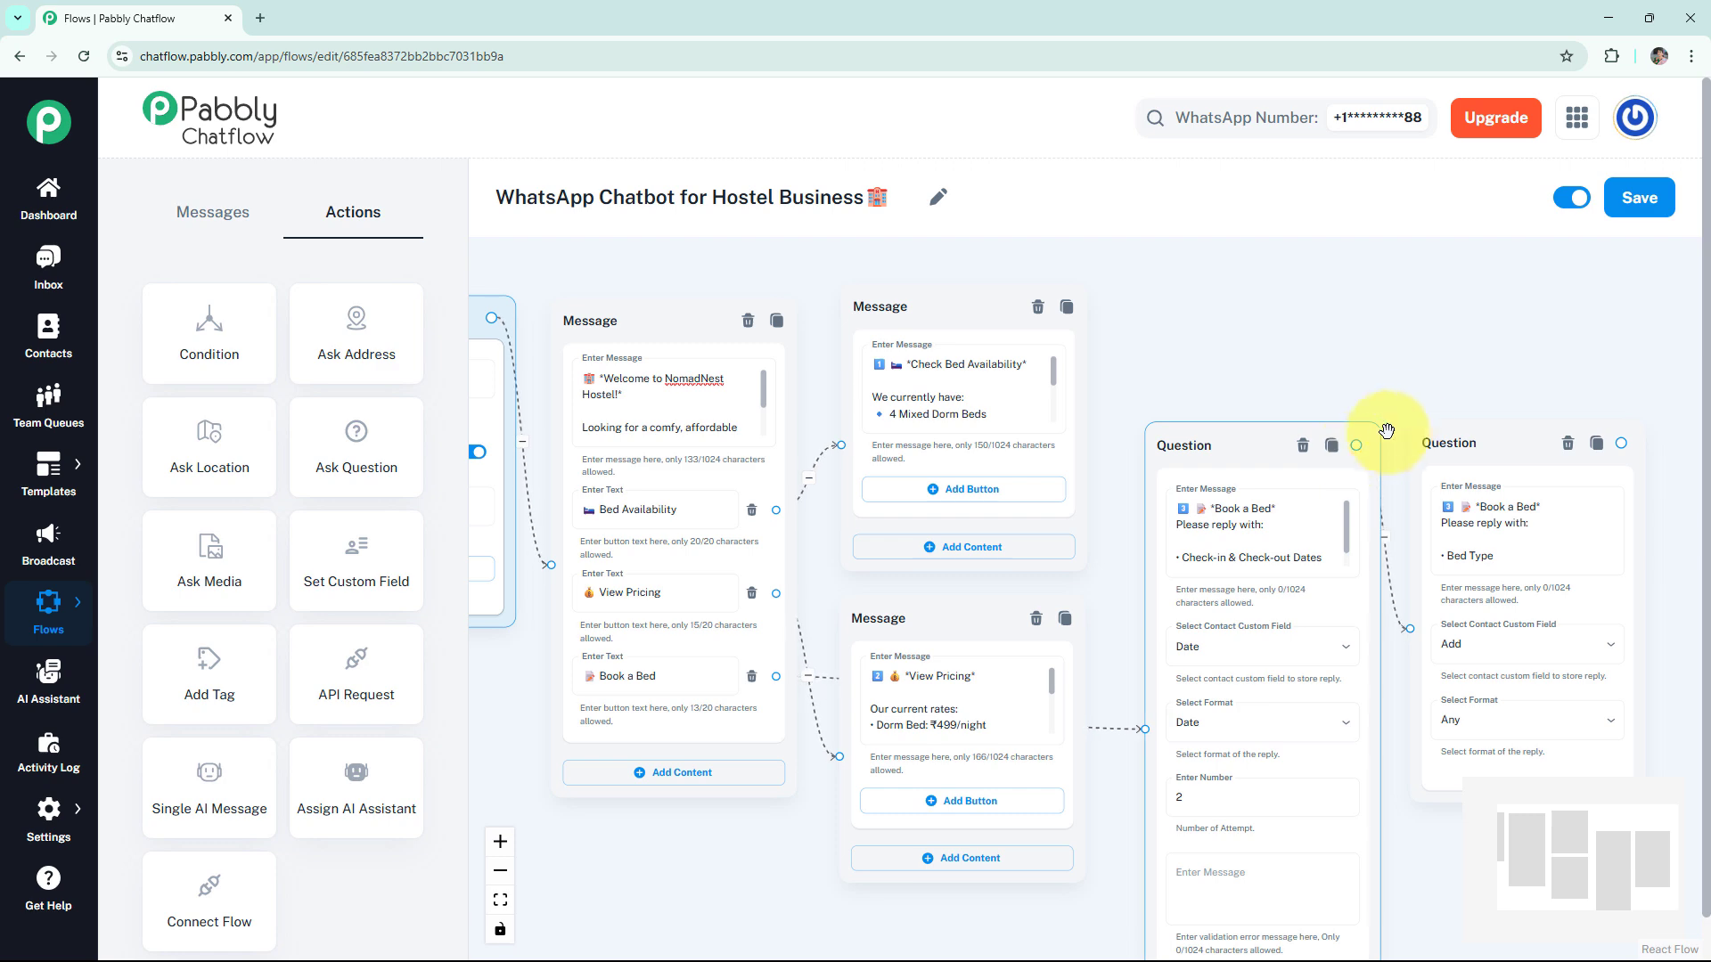
- Connect a Text + Button message to the bed type question reading "Bed booking on *$Date for $Add* has been received!" with a confirmation line, and preview it
drag(1260, 396, 1013, 400)
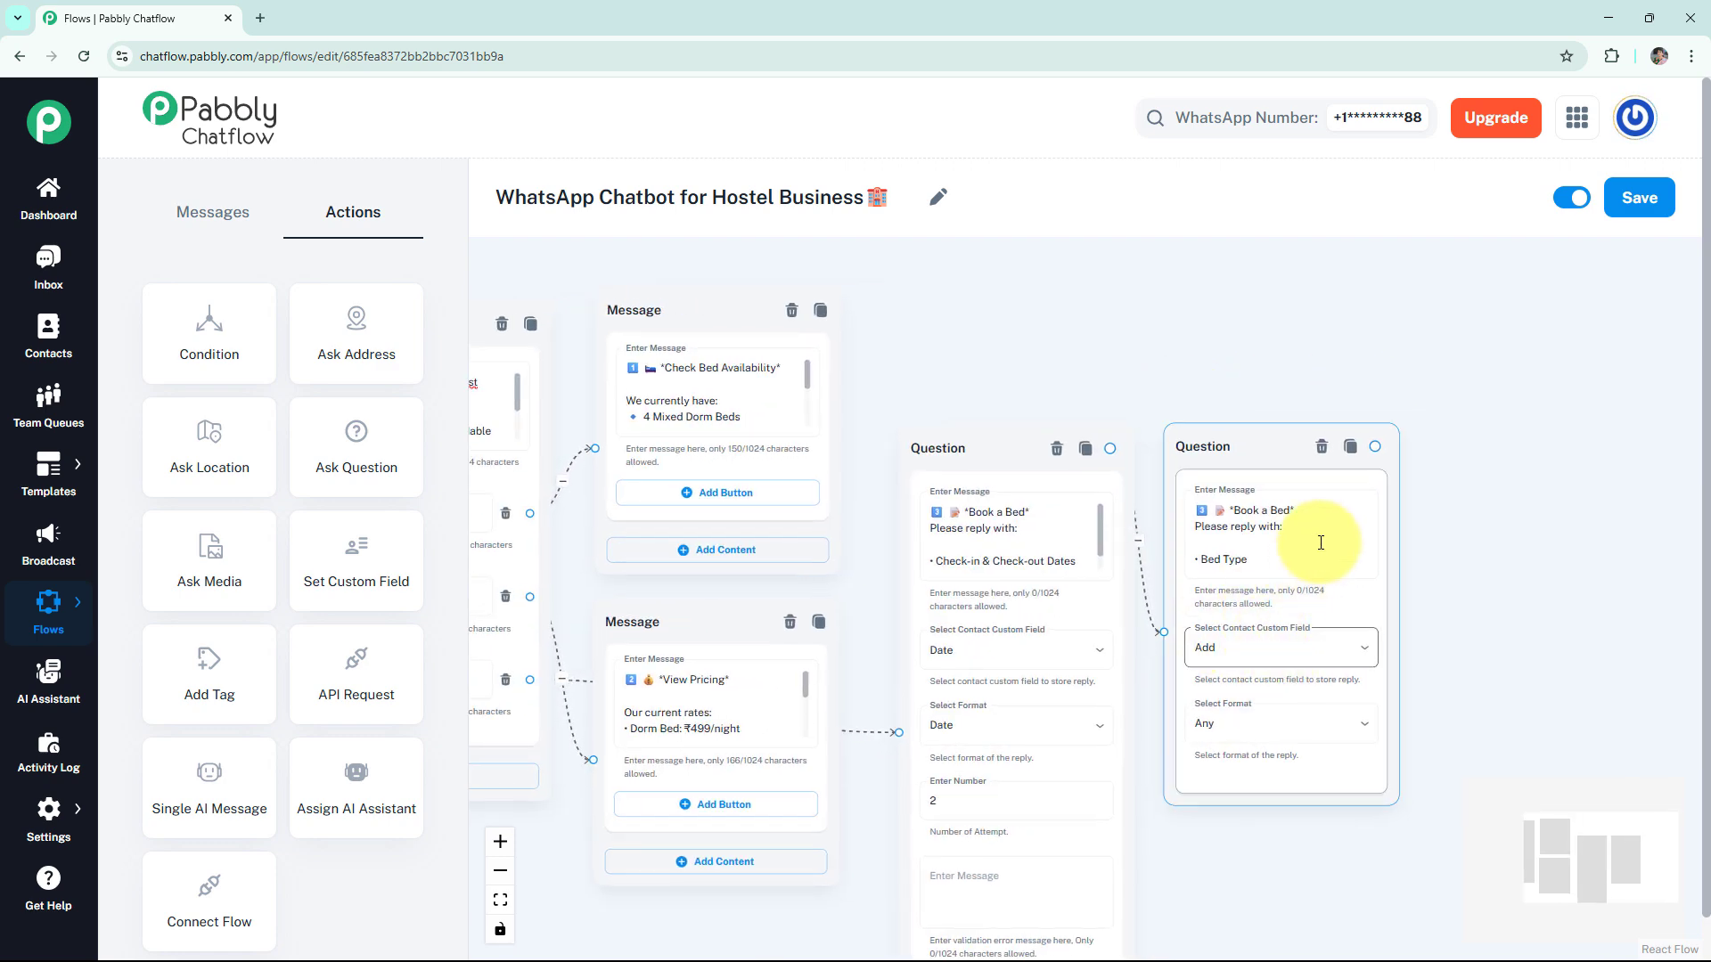
click(1373, 446)
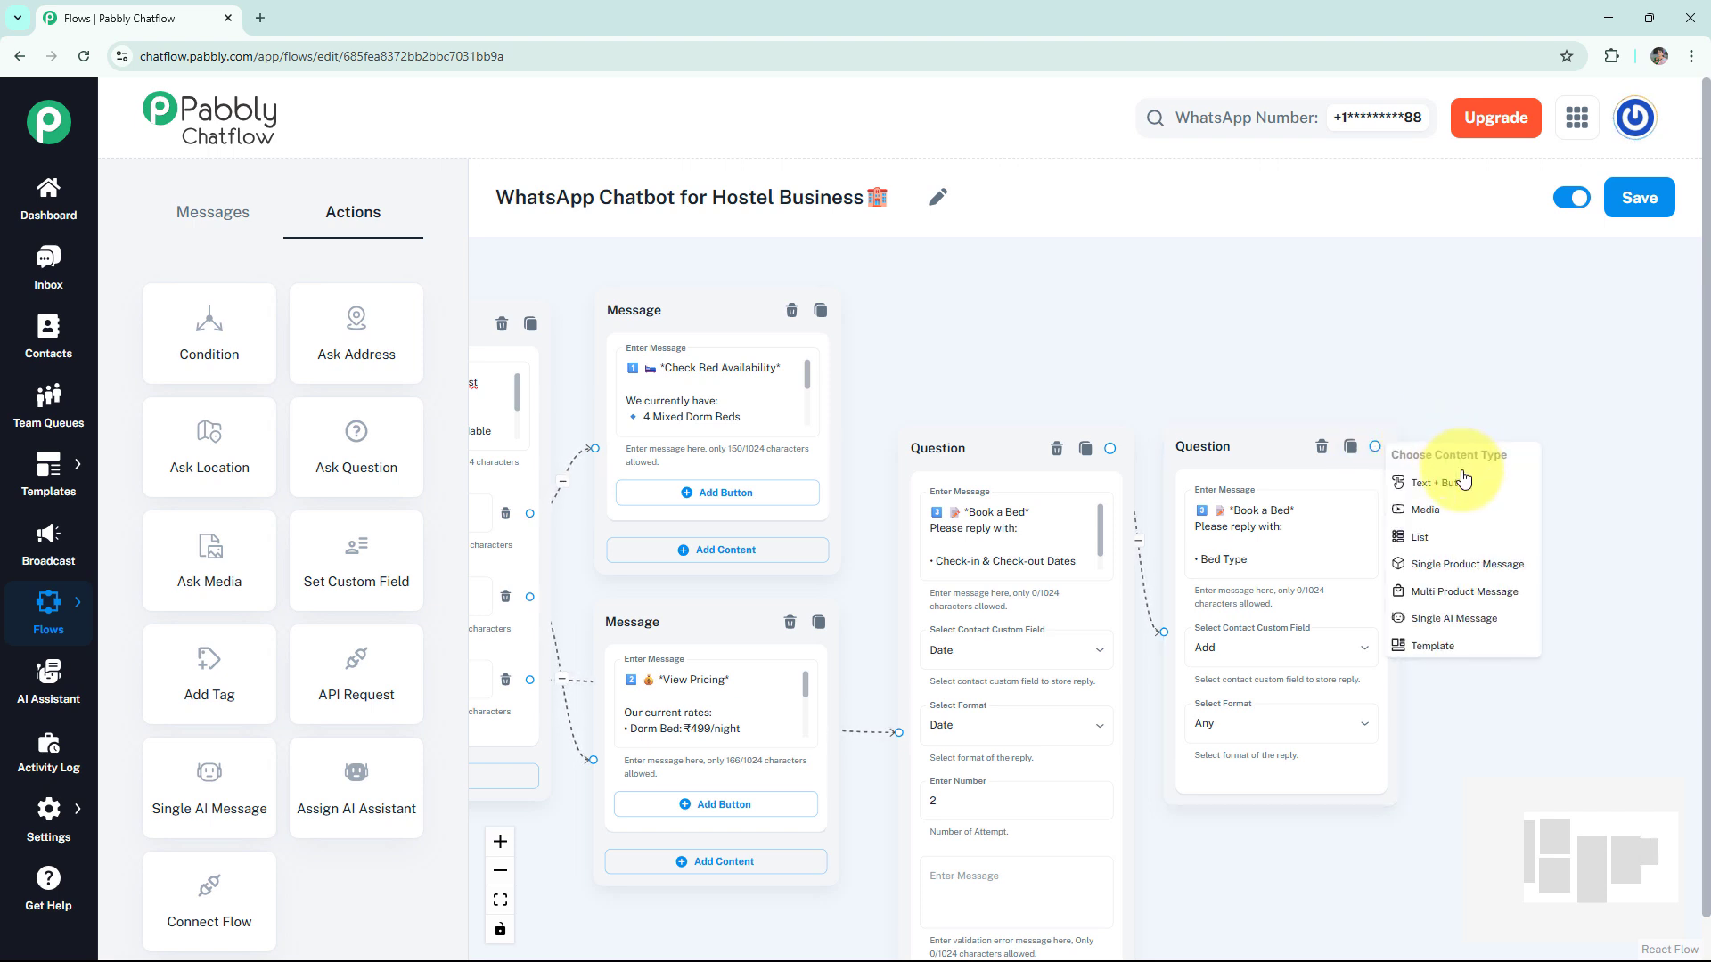
click(1470, 468)
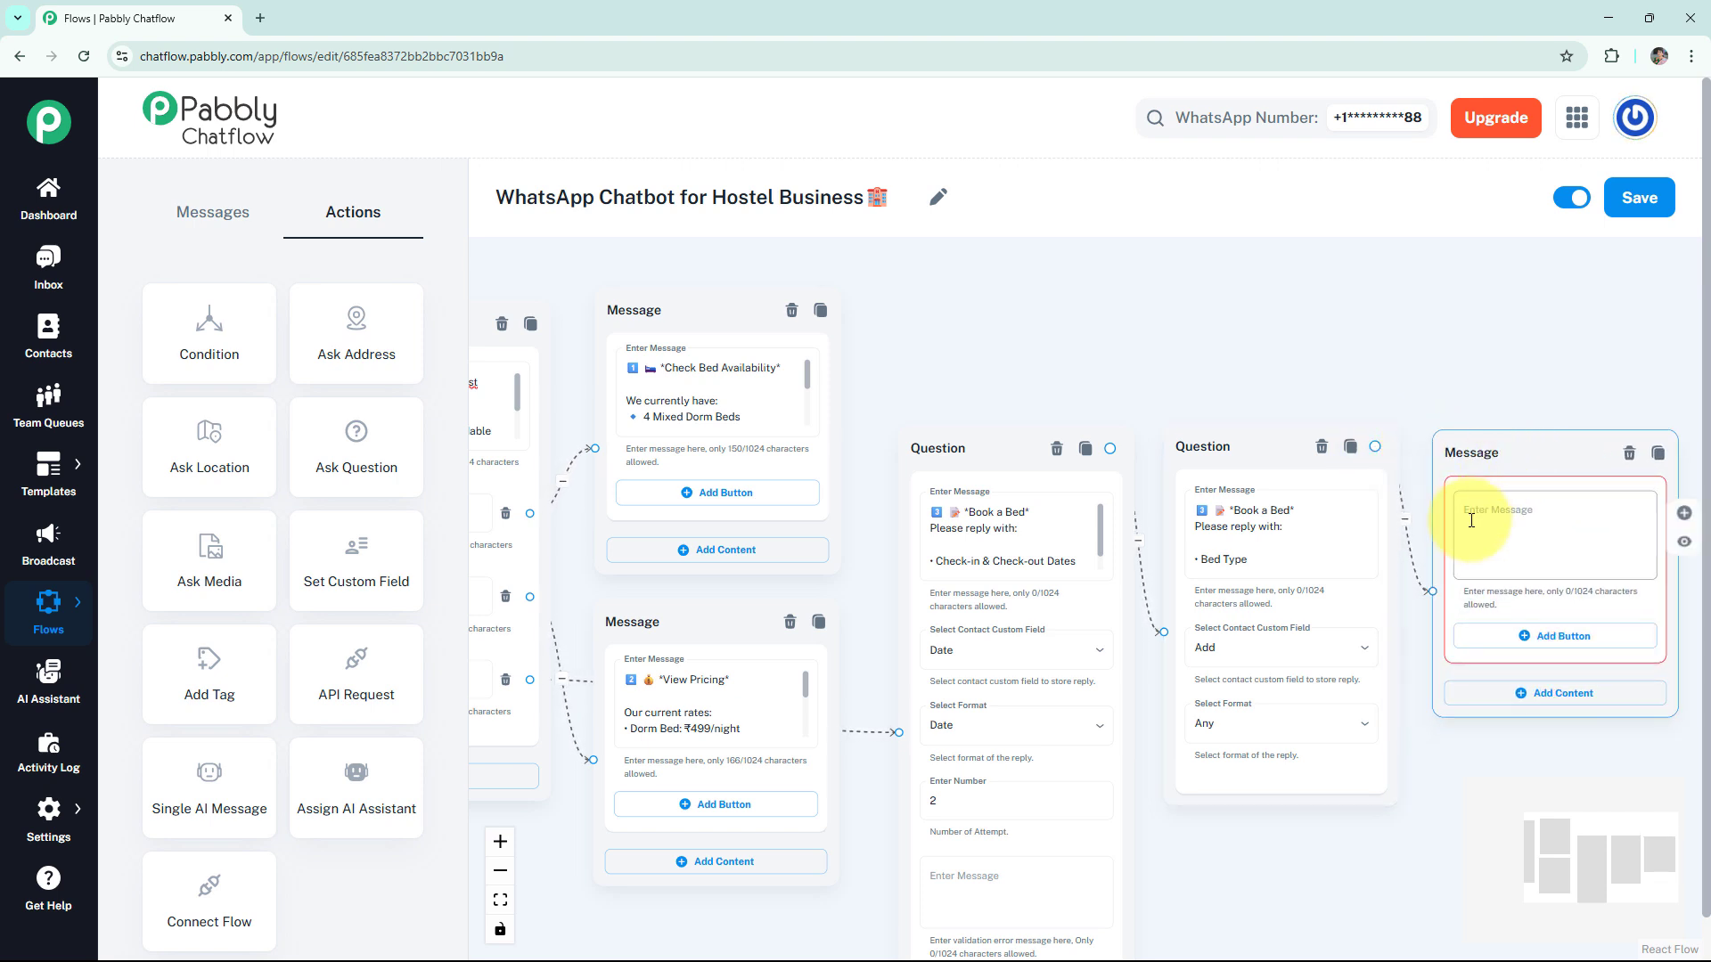
text(Bed booking on *$Date for $Add* has been received! ✅ You’ll get a confirmation shortly!)
click(1684, 544)
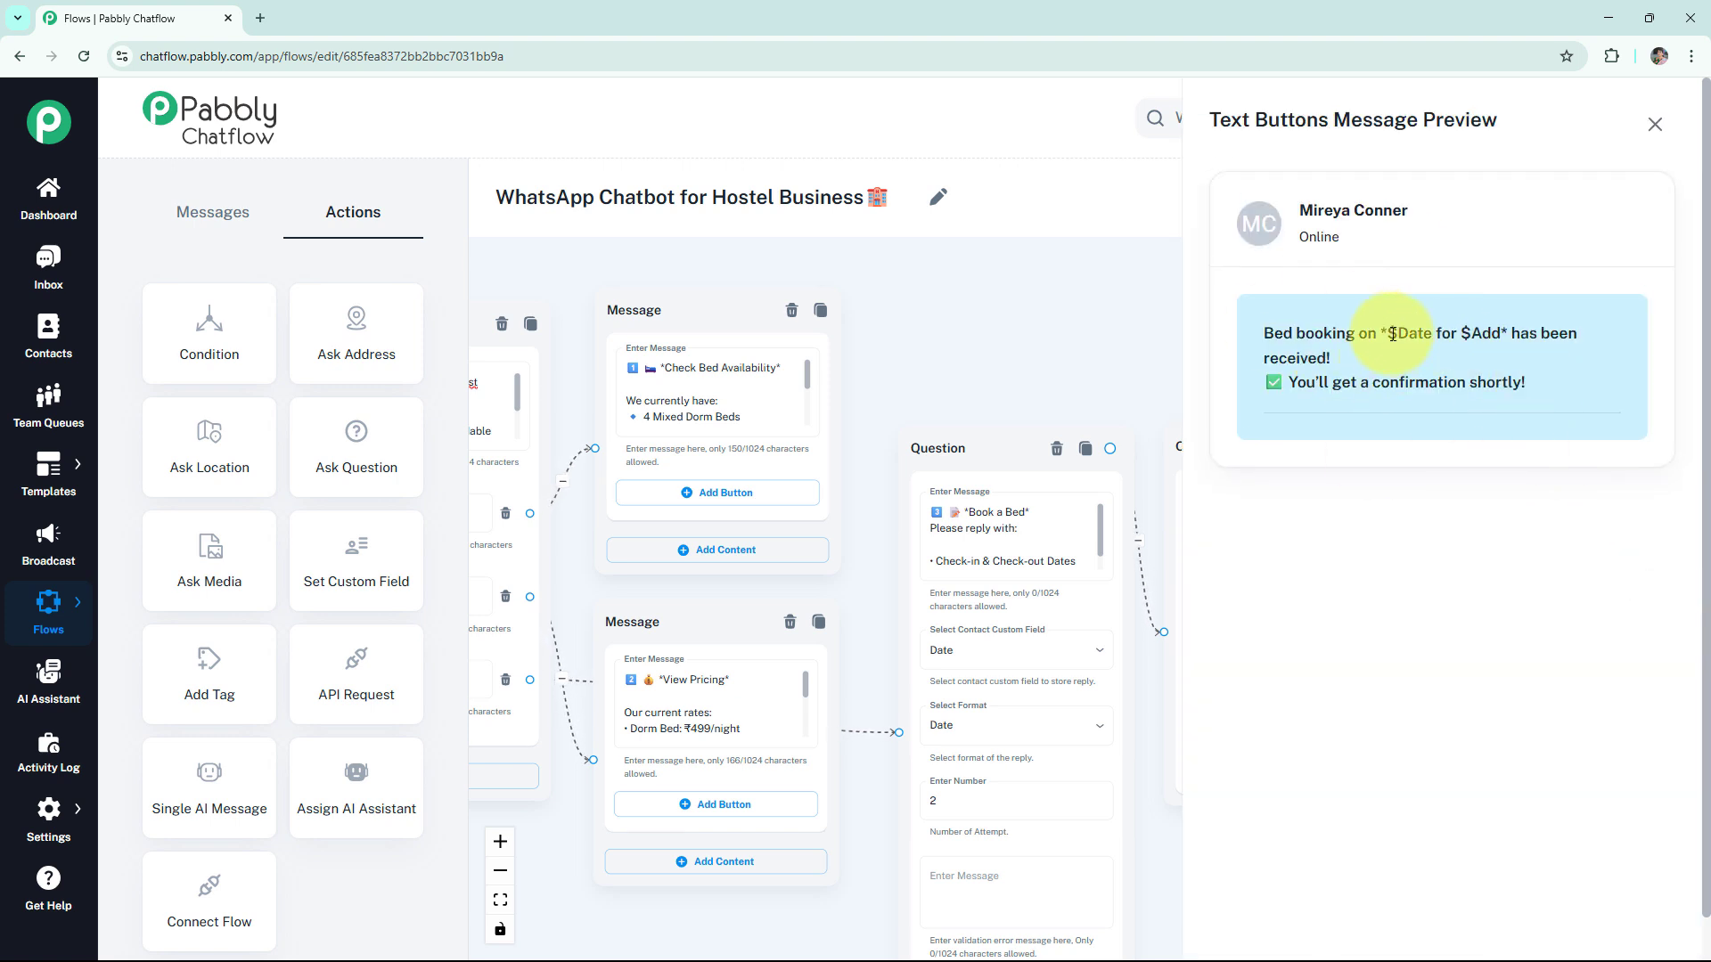
double_click(1477, 332)
click(1422, 346)
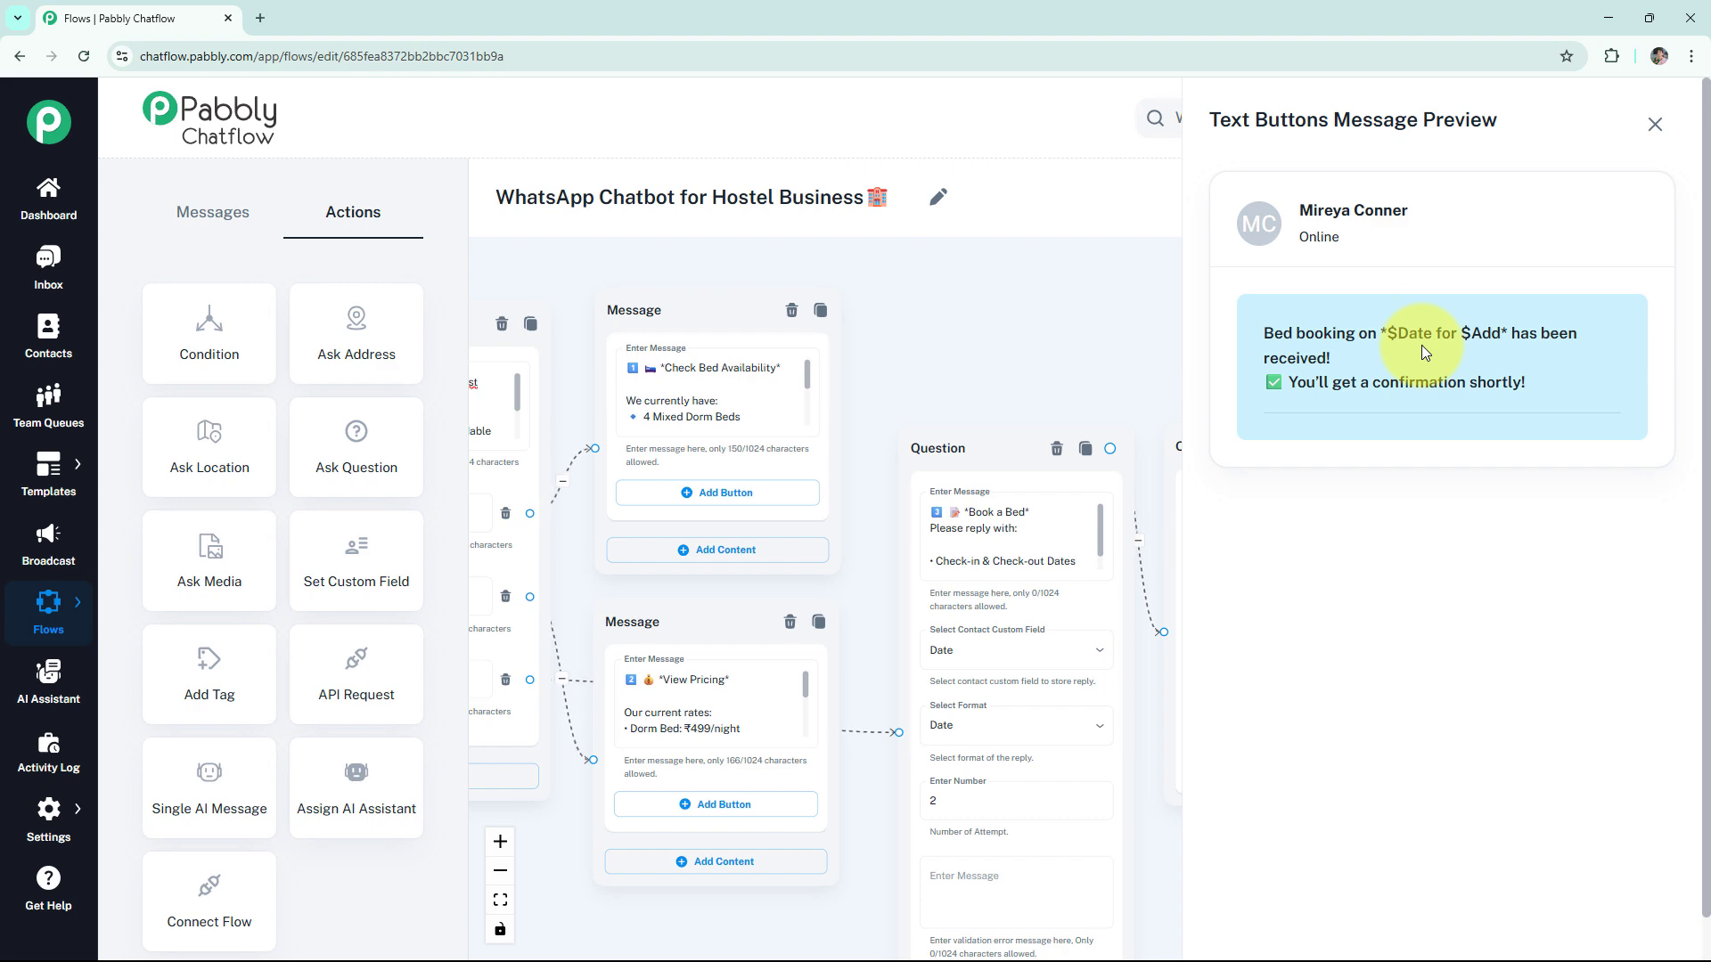
click(1655, 124)
- Look over the complete hostel chatbot flow and save it
scroll(1107, 373, down, 5)
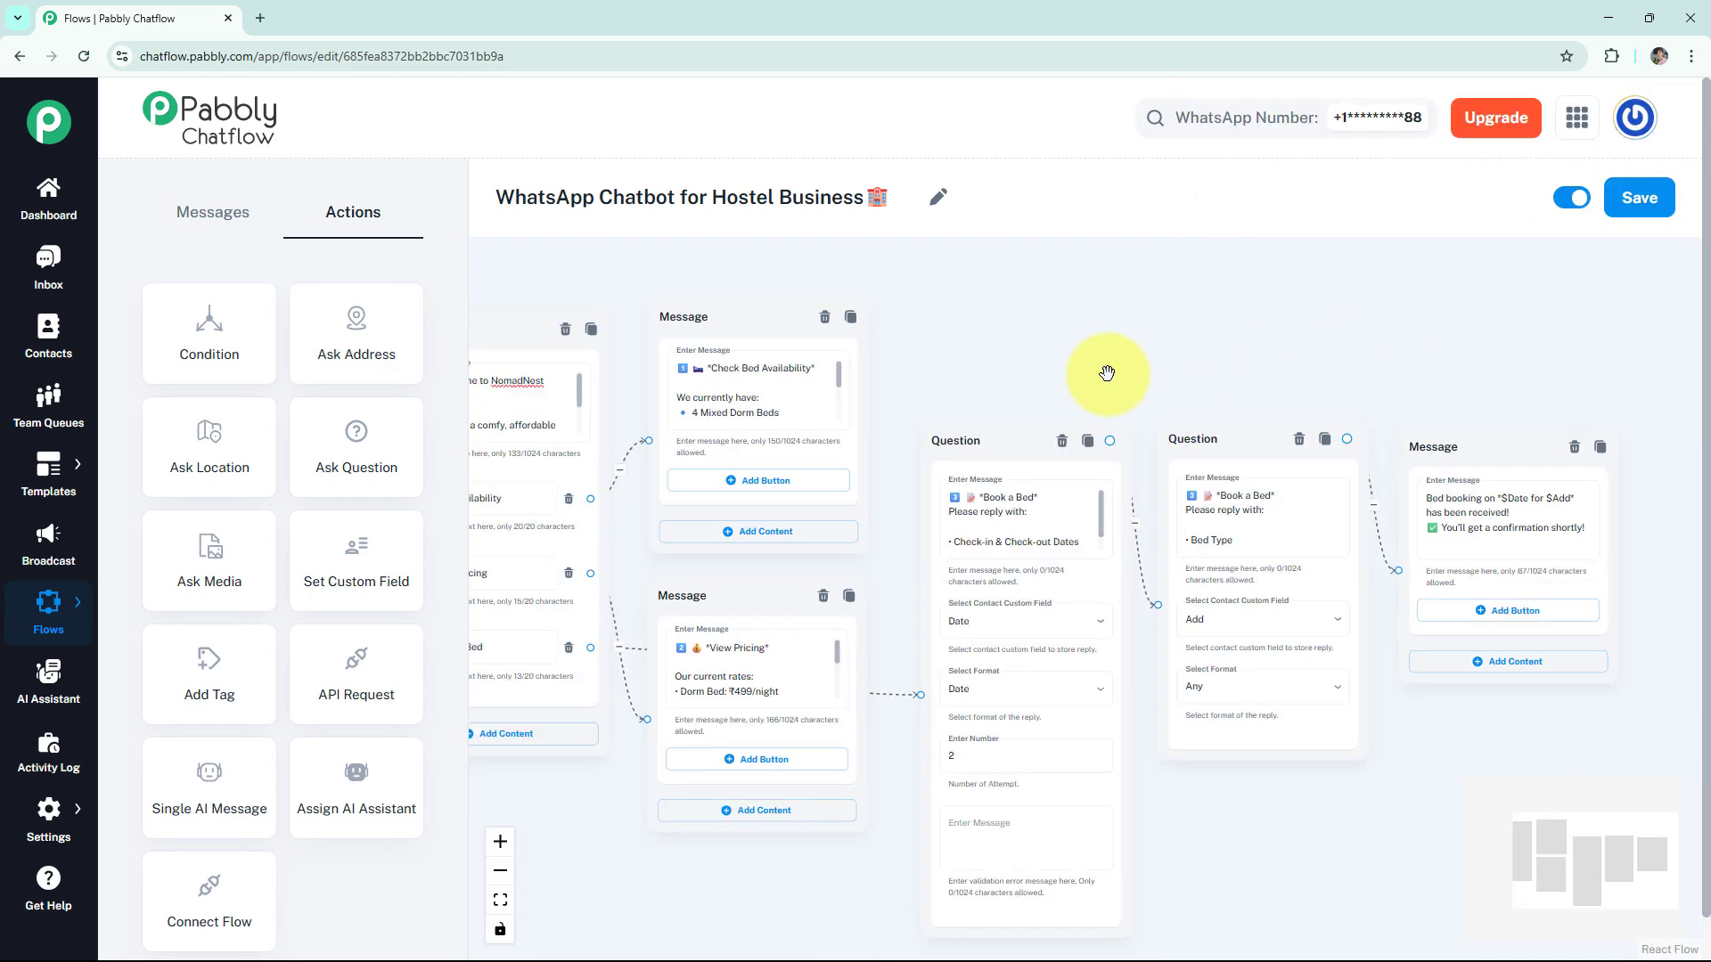
scroll(1226, 375, down, 1)
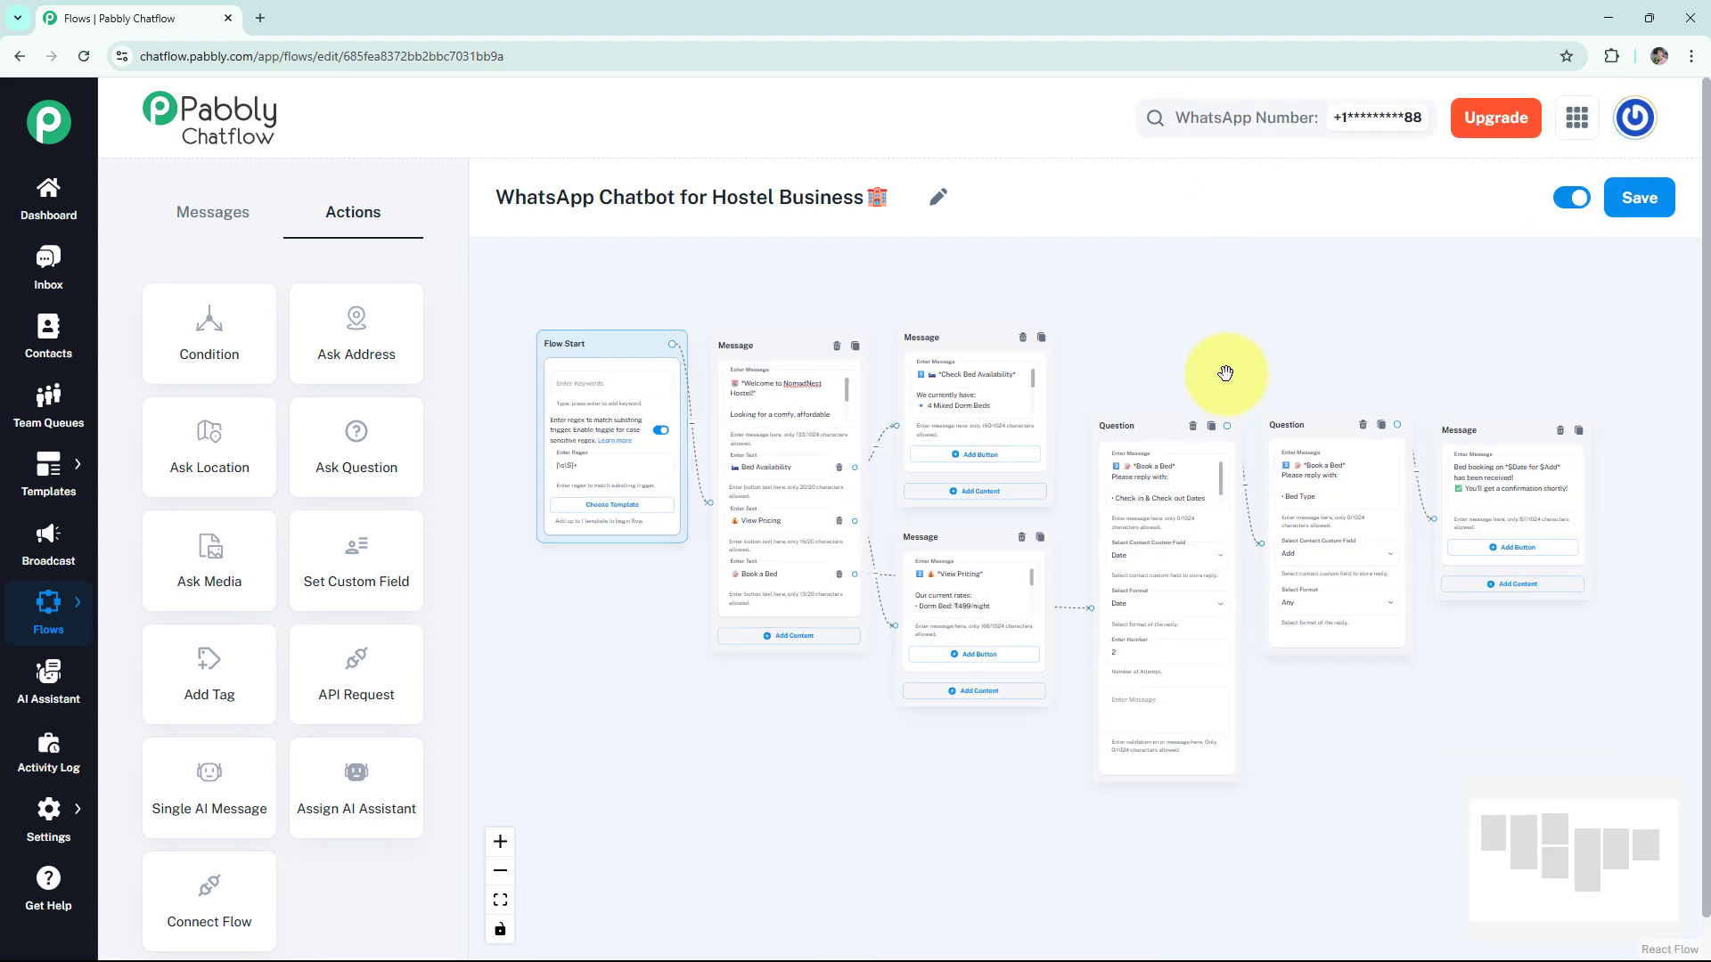
drag(1220, 375, 1212, 372)
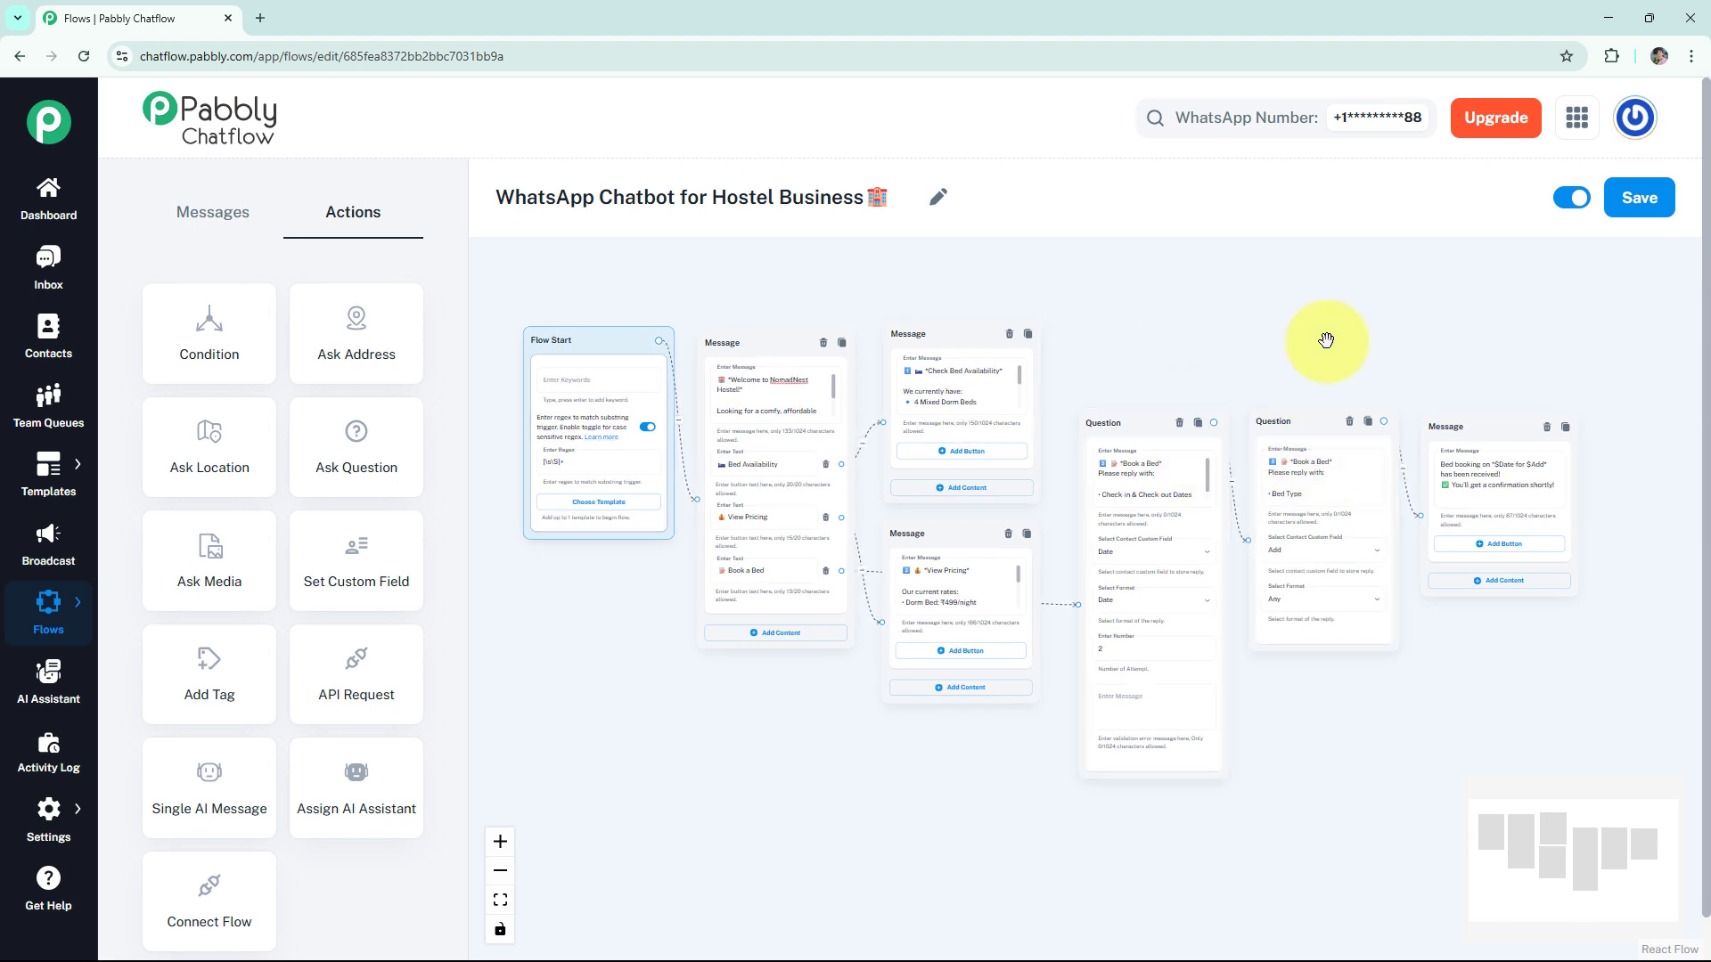
click(1634, 198)
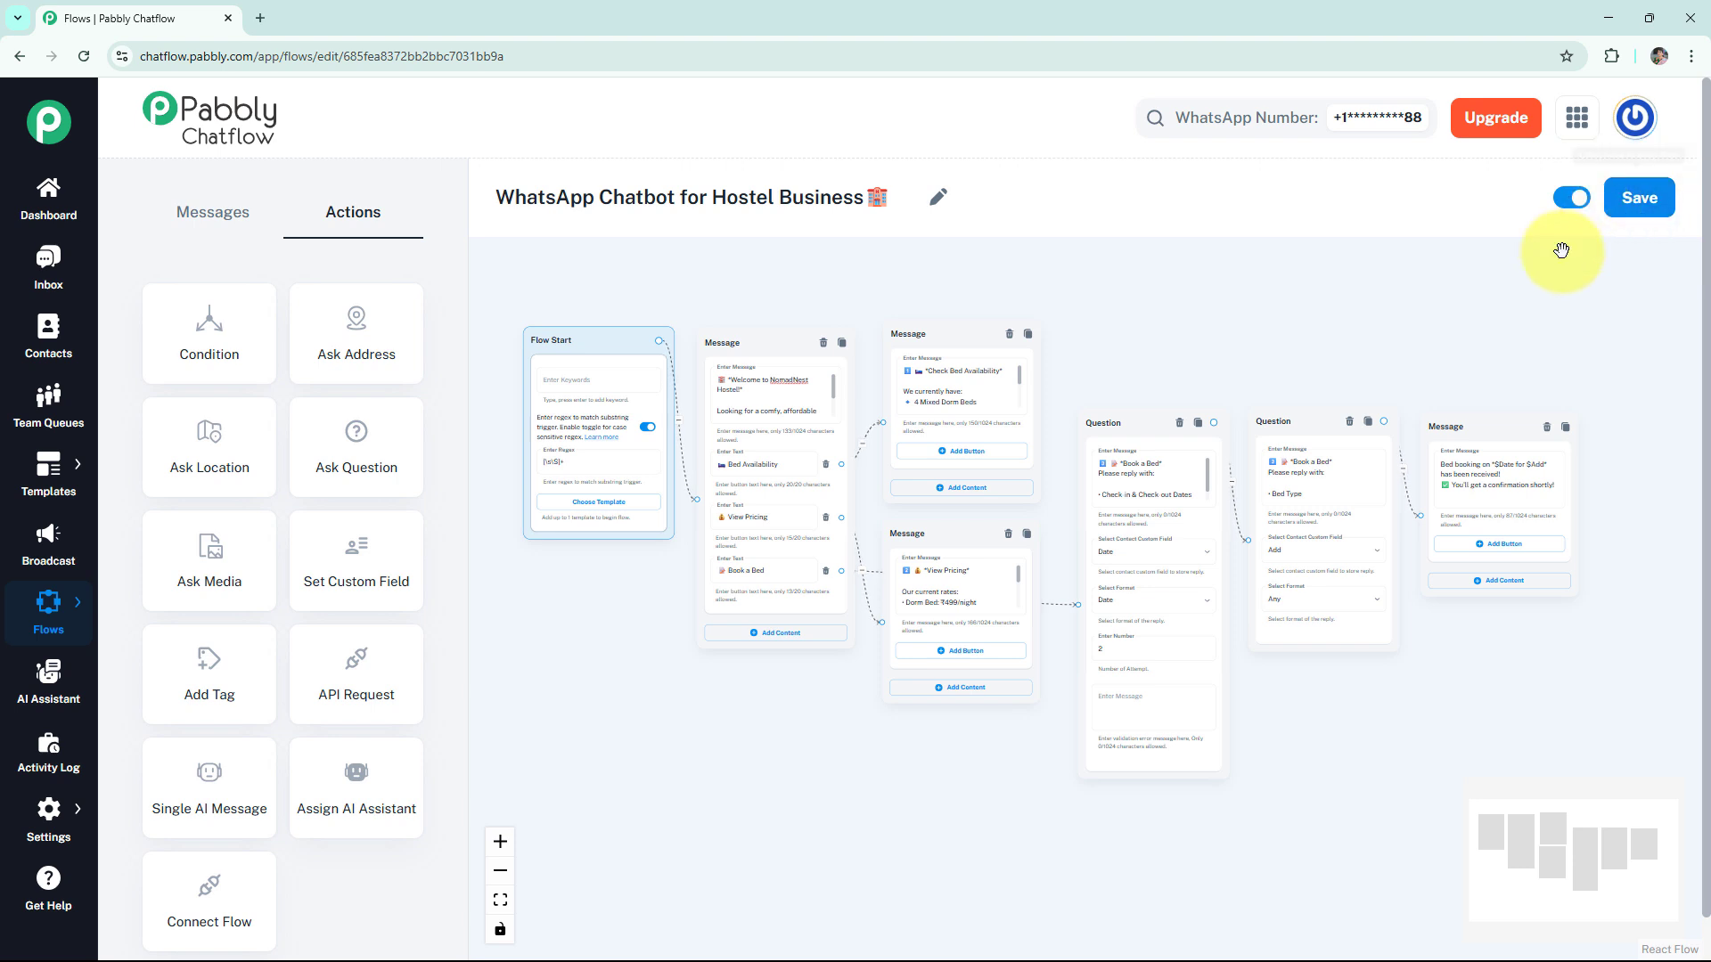